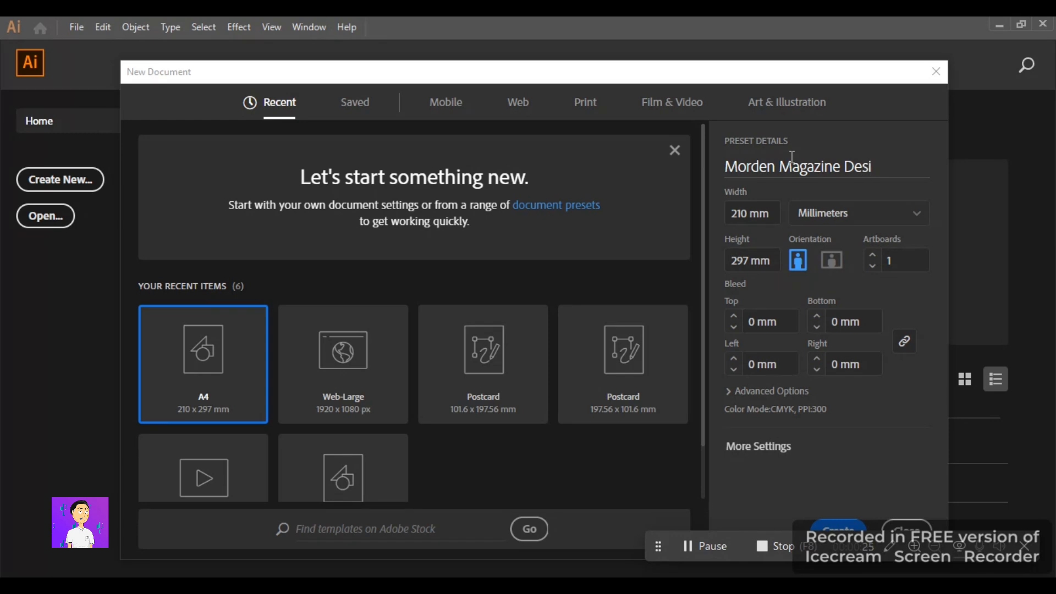
# Create the 210 x 297 mm portrait document named "Morden Magazine Design" with one artboard.
pyautogui.click(831, 527)
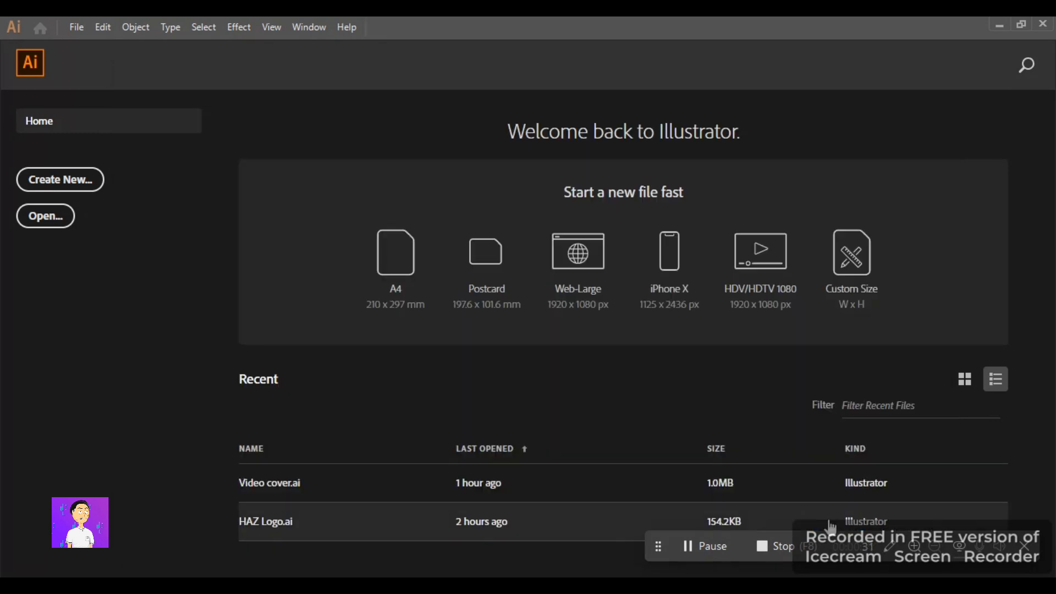
pyautogui.hscroll(10, 539, 410)
pyautogui.hscroll(-7, 539, 410)
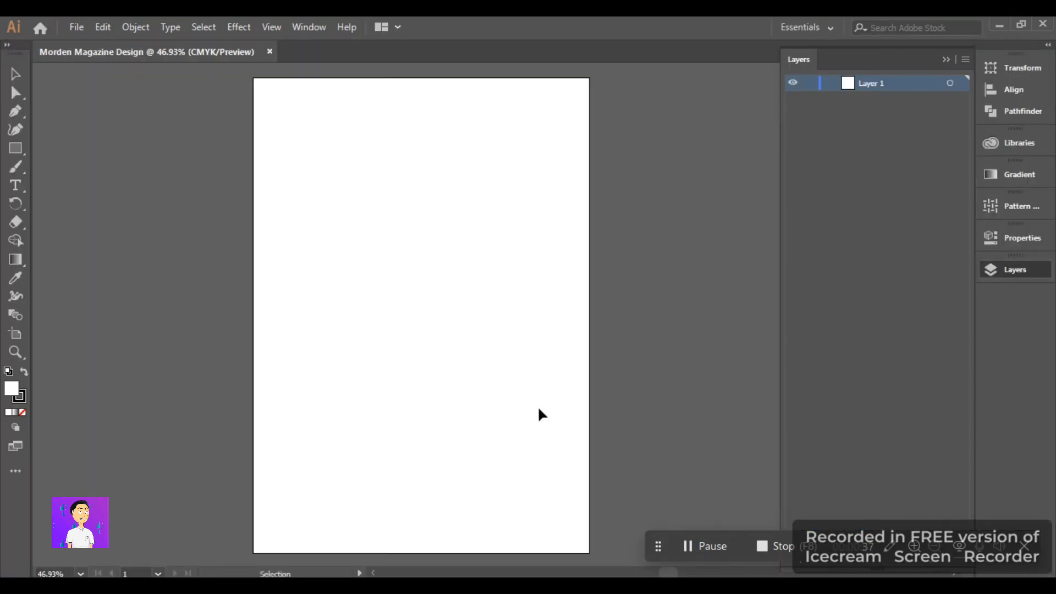
# Add the text "ITS STYLE & BEAUTY" as point text in the middle of the artboard.
pyautogui.click(16, 186)
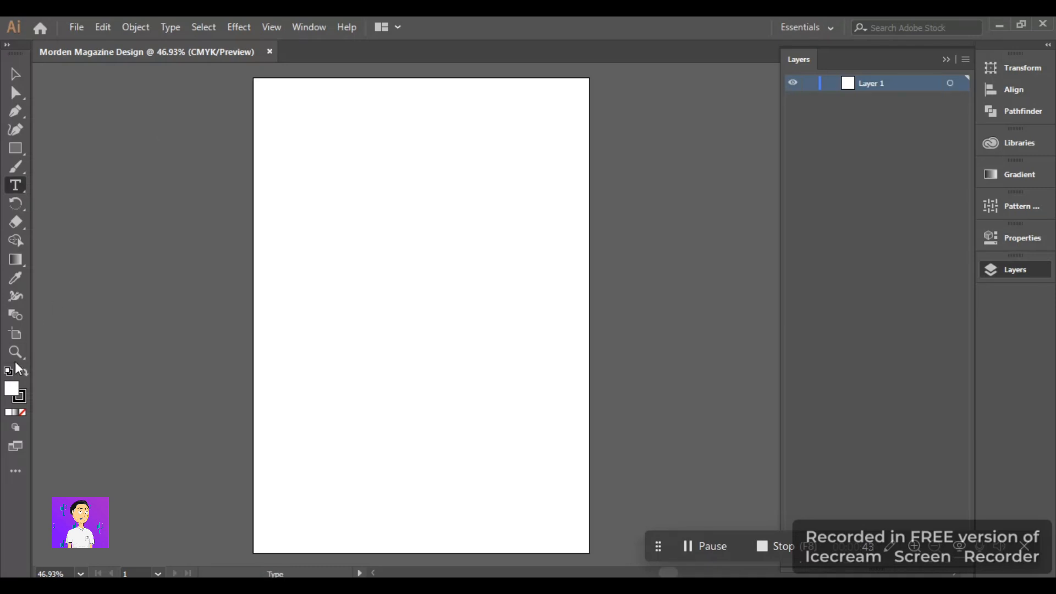
pyautogui.hotkey('ctrl', '+')
pyautogui.hotkey('ctrl', '+')
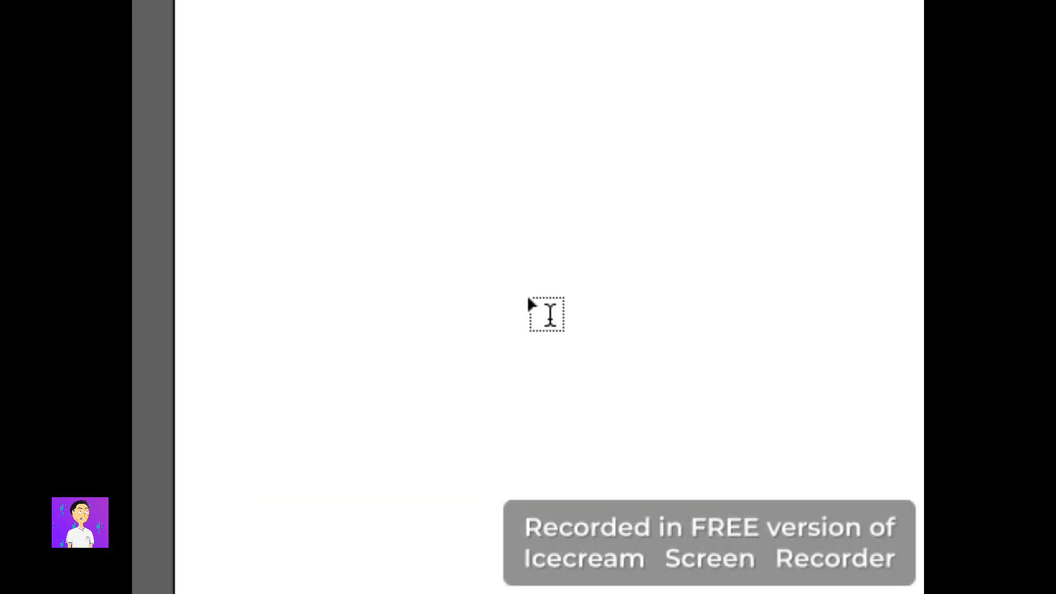
pyautogui.click(528, 293)
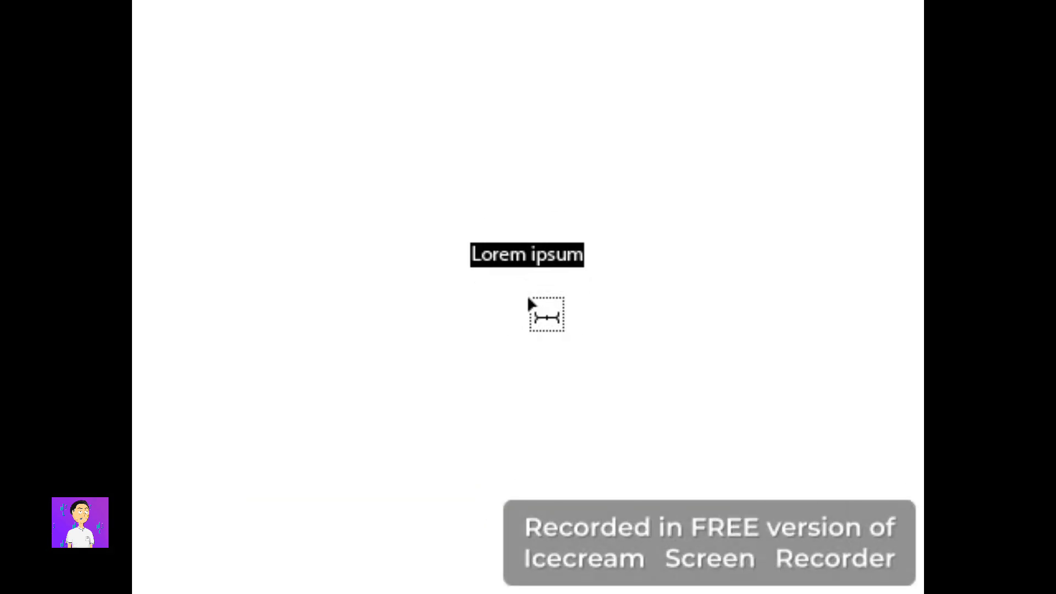
pyautogui.press('BackSpace')
pyautogui.write('Ite')
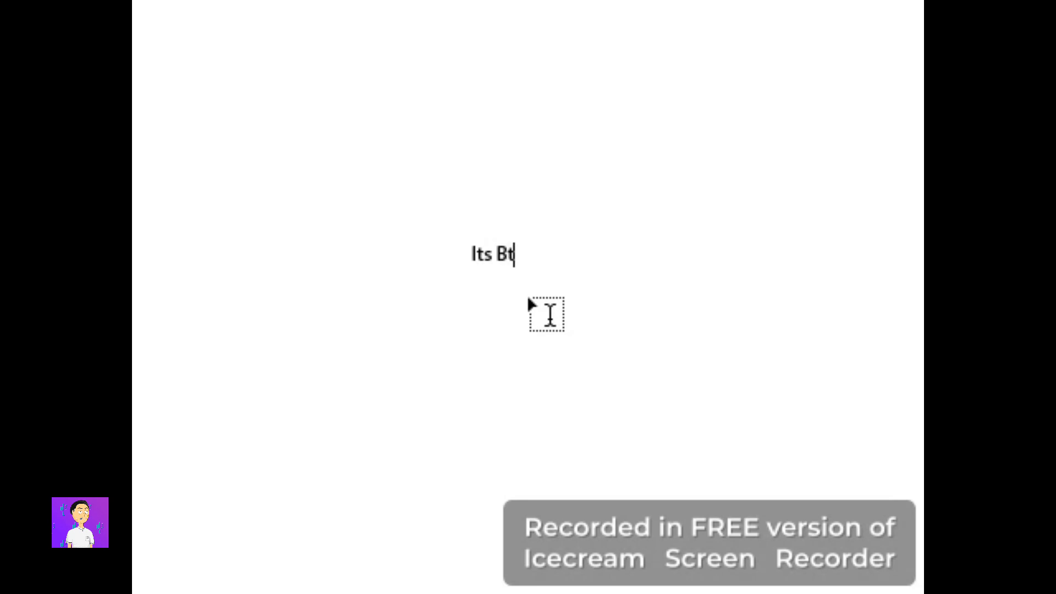
pyautogui.write(' STy')
pyautogui.press('BackSpace')
pyautogui.write('YLE ')
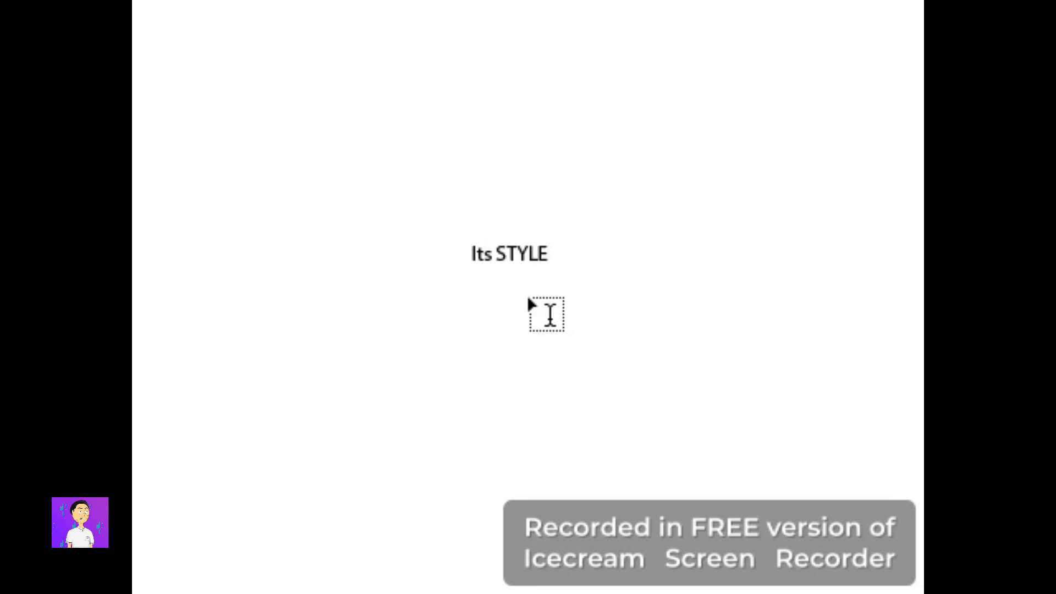
pyautogui.write('& BEAUTY')
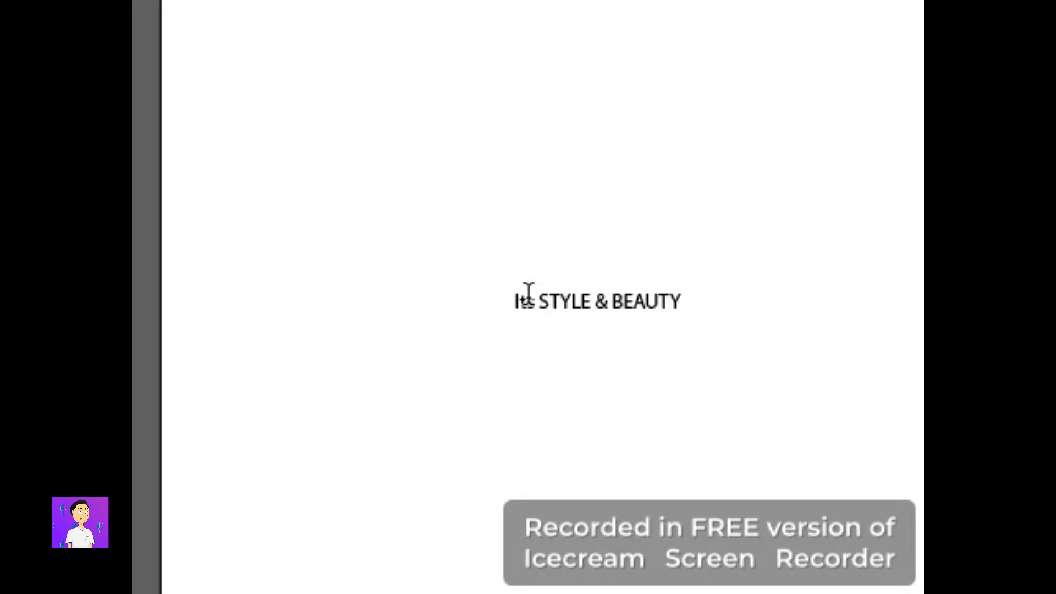
pyautogui.doubleClick(486, 251)
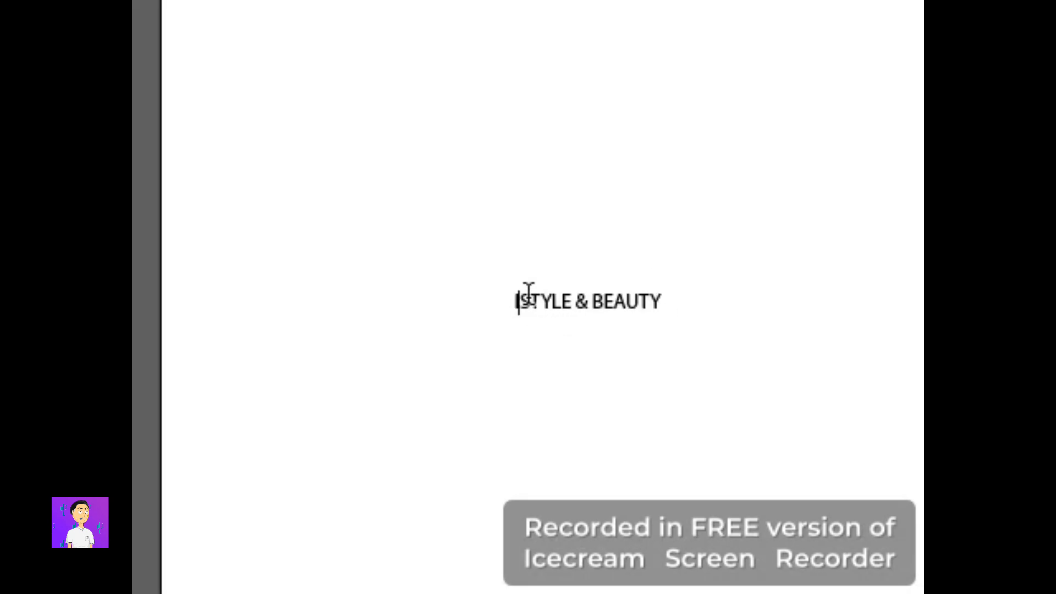
pyautogui.write('ITS')
# Set the font of the whole "ITS STYLE & BEAUTY" text to Impact.
pyautogui.moveTo(515, 301); pyautogui.dragTo(694, 295)
pyautogui.click(876, 298)
pyautogui.click(573, 292)
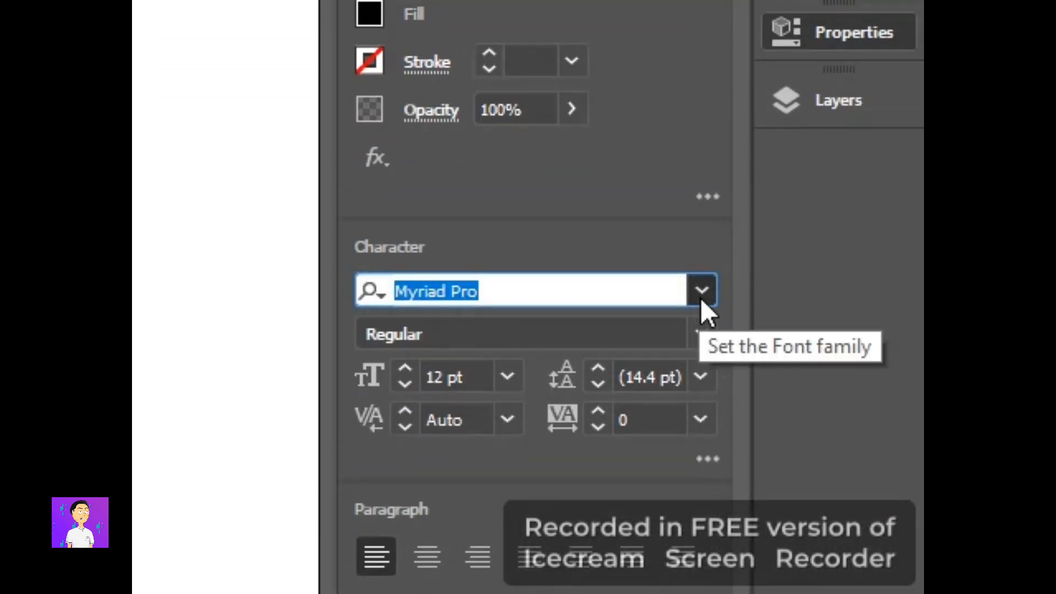
pyautogui.click(700, 299)
pyautogui.click(632, 551)
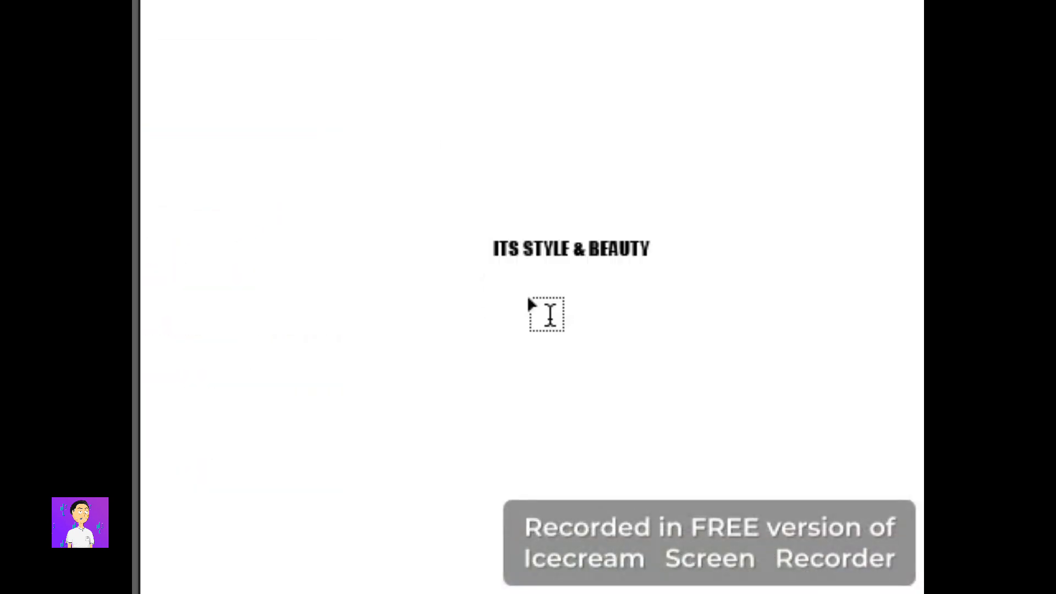
# Break the text into the lines ITS, STYLE, & BEA and UTY, and scale it to about 53.78 pt.
pyautogui.press('Return')
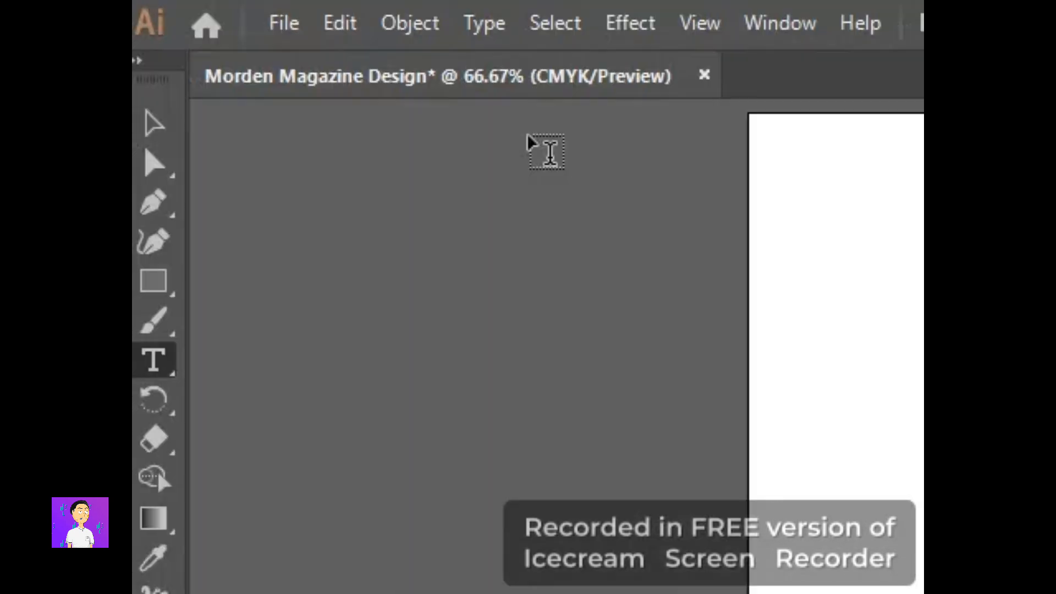
pyautogui.click(158, 118)
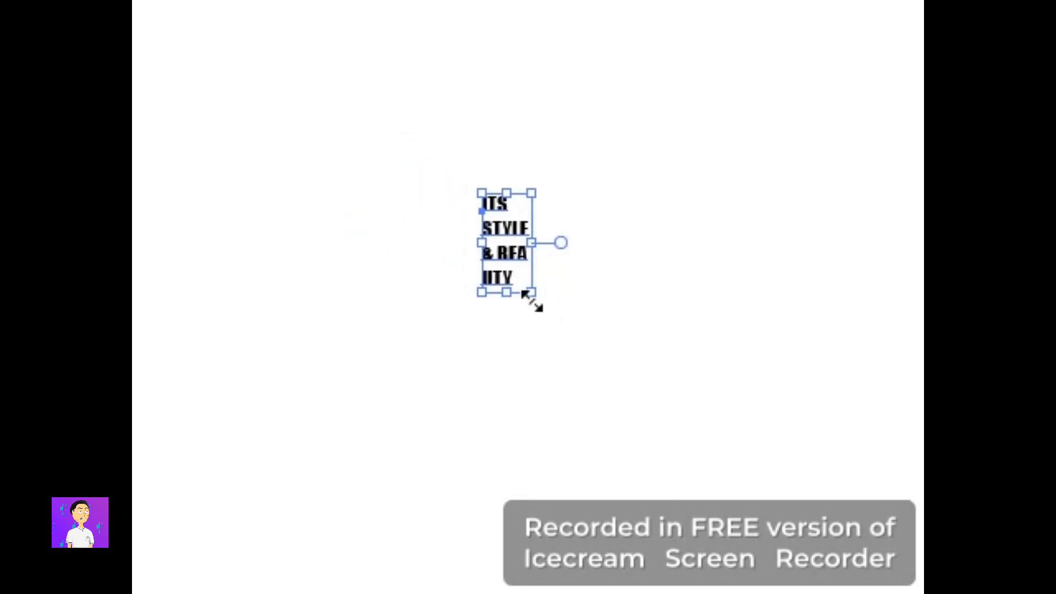
pyautogui.moveTo(726, 475); pyautogui.dragTo(533, 309)
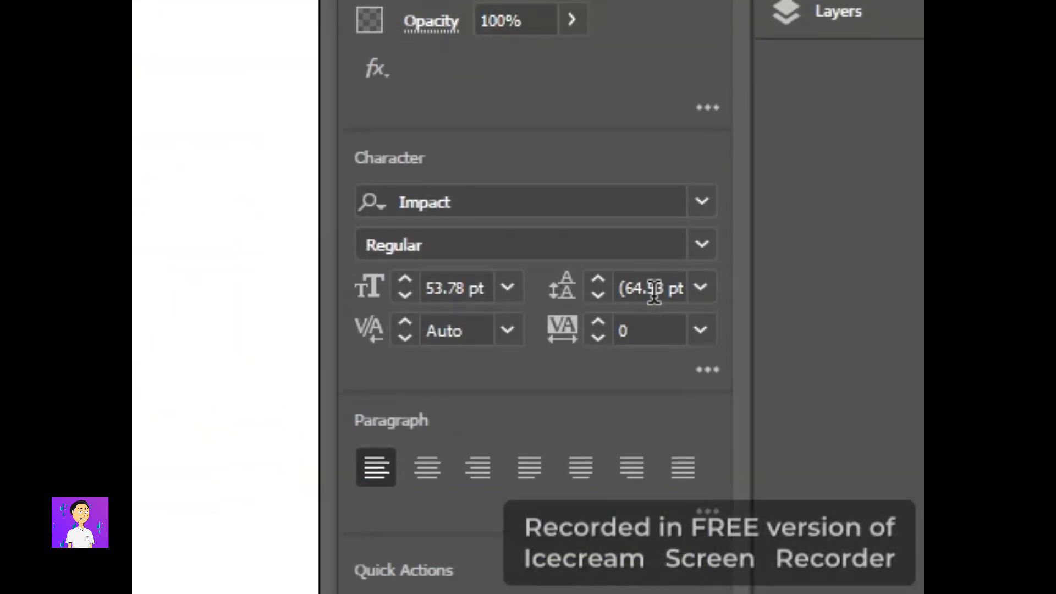
# Tighten the text's leading to about 42 pt so the four lines nearly touch.
pyautogui.click(654, 293)
pyautogui.press('Down')
pyautogui.press('Down')
pyautogui.press('Down')
pyautogui.press('Down')
pyautogui.press('Down')
pyautogui.press('Down')
pyautogui.press('Down')
pyautogui.press('Down')
pyautogui.press('Down')
pyautogui.press('Down')
pyautogui.press('Down')
pyautogui.press('Down')
pyautogui.press('Down')
pyautogui.press('Down')
pyautogui.press('Down')
pyautogui.press('Down')
pyautogui.press('Down')
pyautogui.press('Down')
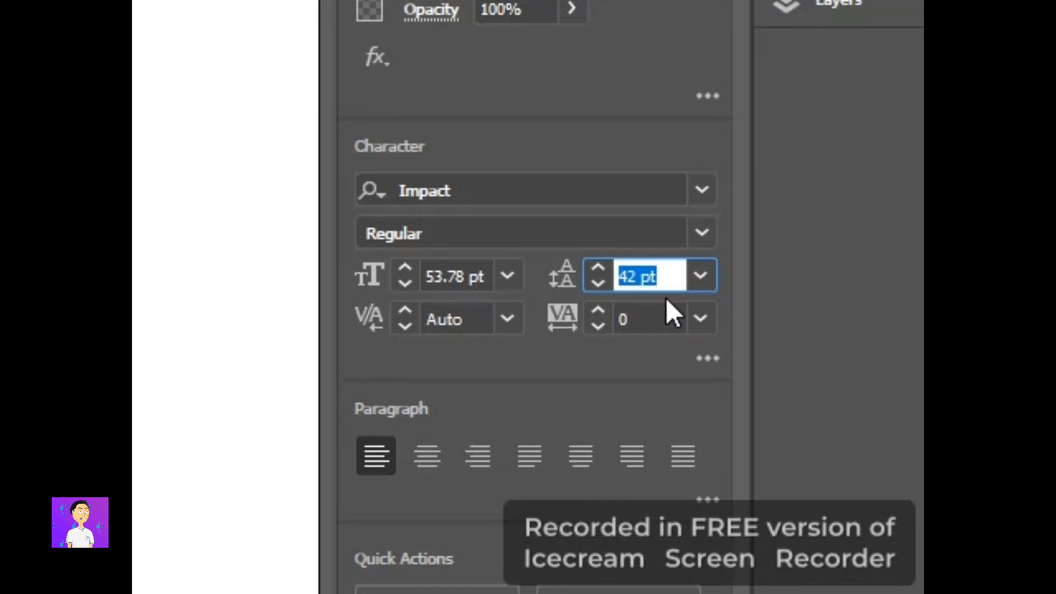
pyautogui.press('Down')
pyautogui.click(659, 317)
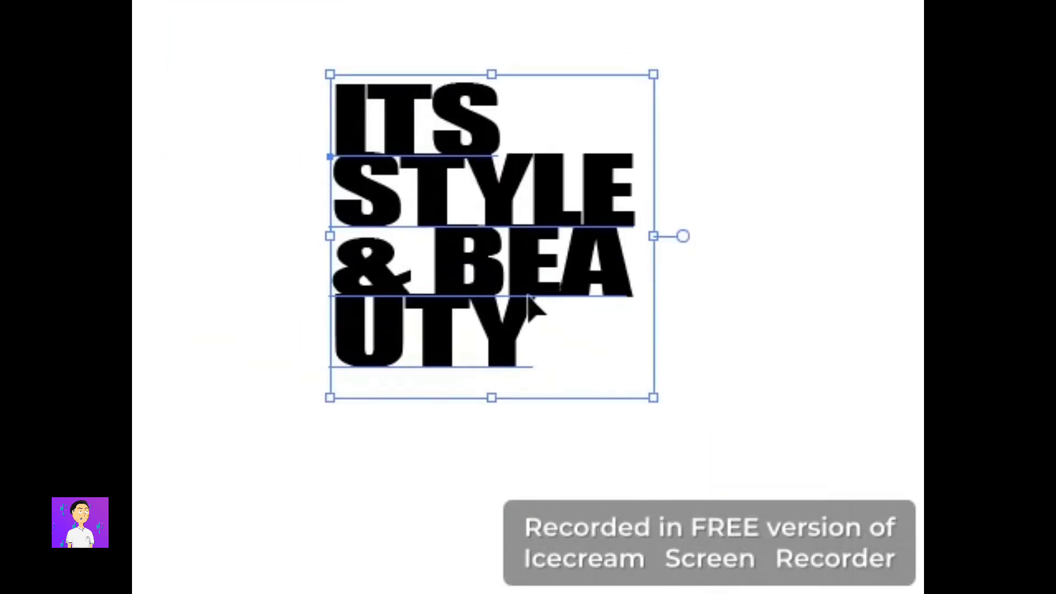
# Reposition and enlarge the four-line text block on the artboard, and convert it to outlines.
pyautogui.moveTo(518, 290); pyautogui.dragTo(342, 171)
pyautogui.click(597, 136)
pyautogui.click(294, 129)
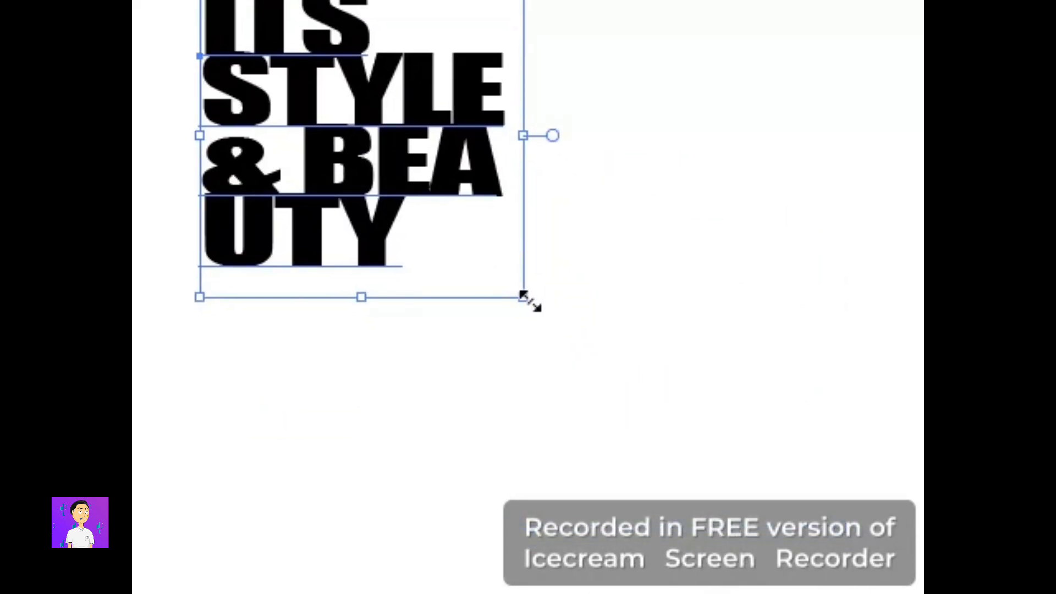
pyautogui.moveTo(524, 297); pyautogui.dragTo(694, 497)
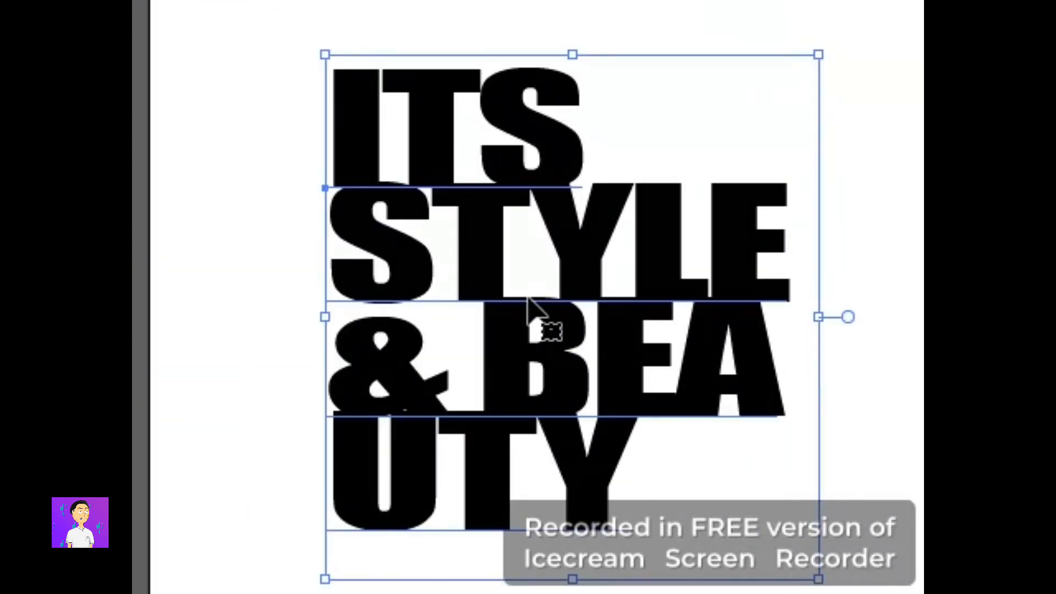
pyautogui.rightClick(306, 113)
pyautogui.click(633, 335)
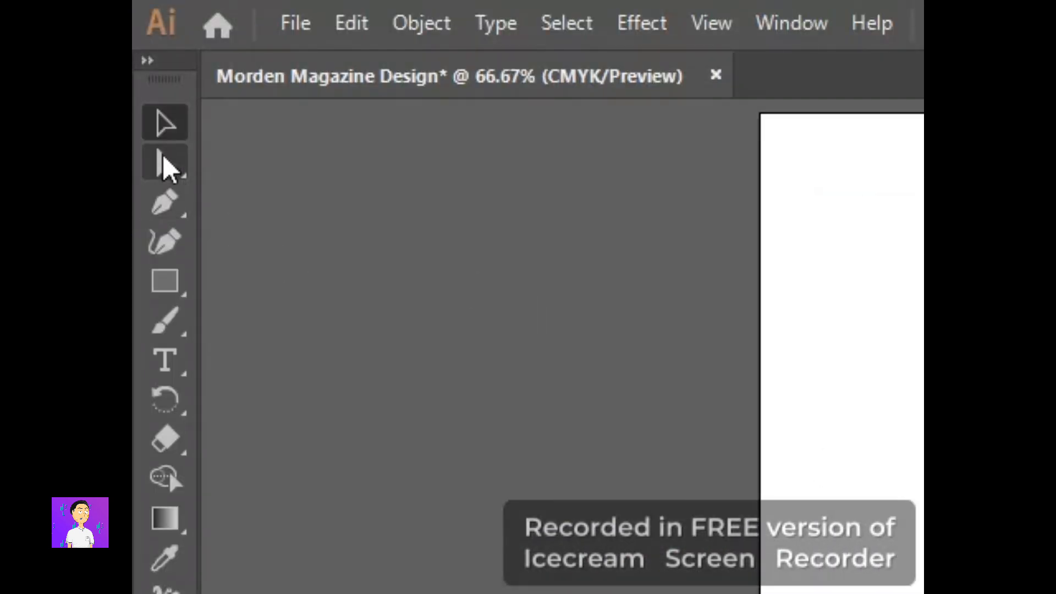
# Shift individual outlined letters of ITS and STYLE sideways with the Direct Selection tool until they touch their neighbours.
pyautogui.click(164, 160)
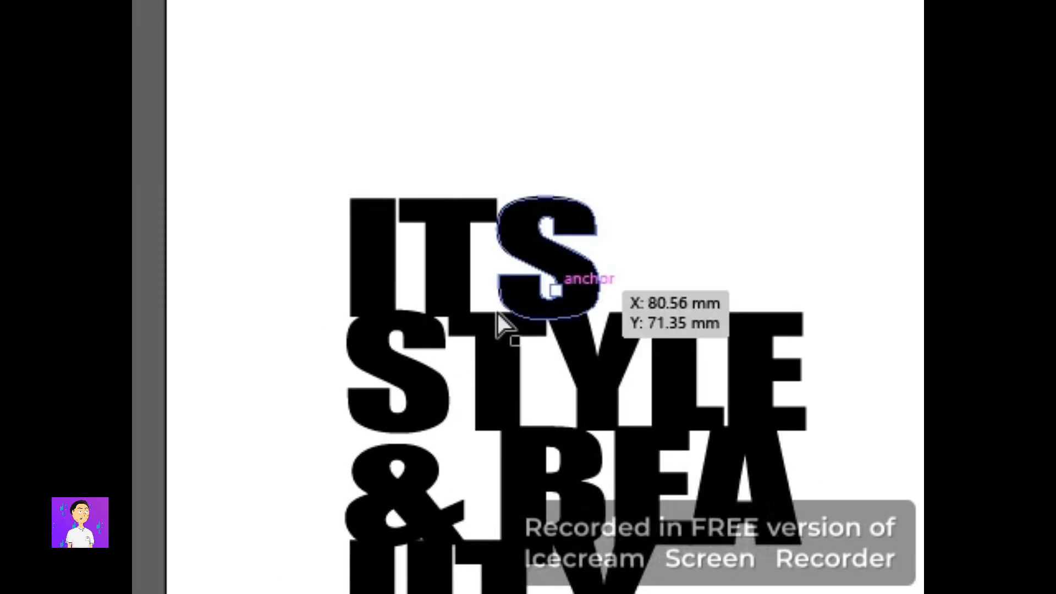
pyautogui.moveTo(527, 300)
pyautogui.mouseDown()
pyautogui.moveTo(511, 298)
pyautogui.moveTo(520, 298)
pyautogui.mouseUp()
pyautogui.hotkey('ctrl', 'z')
pyautogui.moveTo(604, 283); pyautogui.dragTo(586, 282)
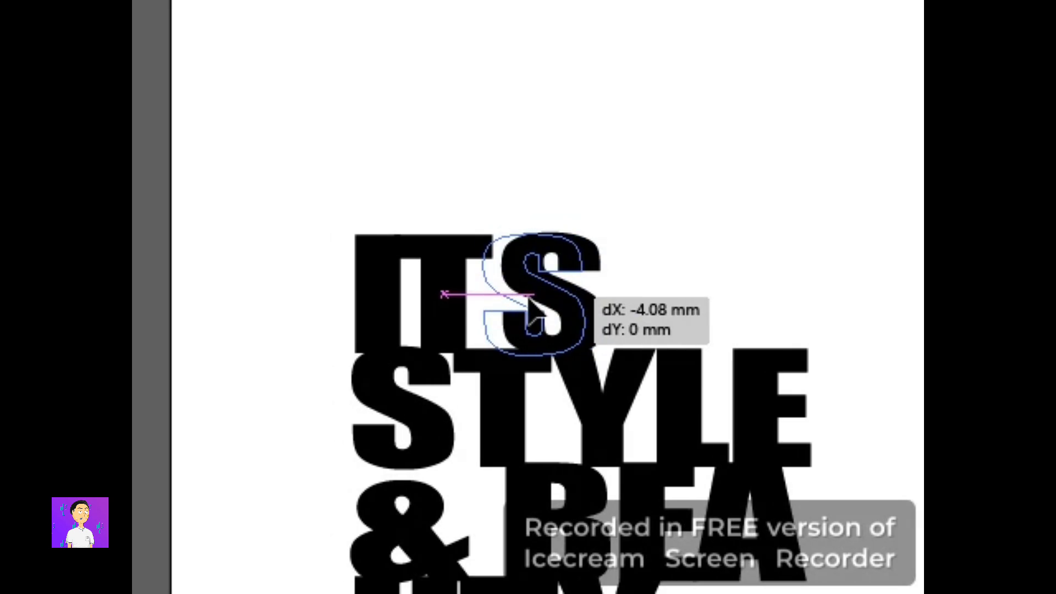
pyautogui.moveTo(529, 297); pyautogui.dragTo(527, 297)
pyautogui.moveTo(494, 389); pyautogui.dragTo(483, 390)
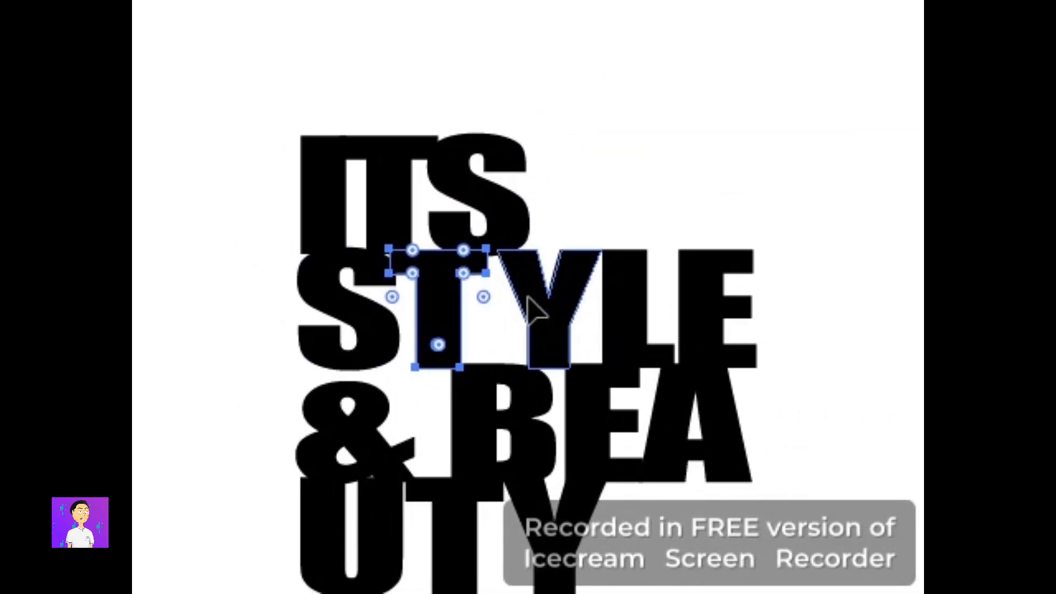
pyautogui.moveTo(529, 297); pyautogui.dragTo(535, 301)
# Shift the outlined letters E and A of BEA towards the B until the three letters join without gaps.
pyautogui.click(493, 419)
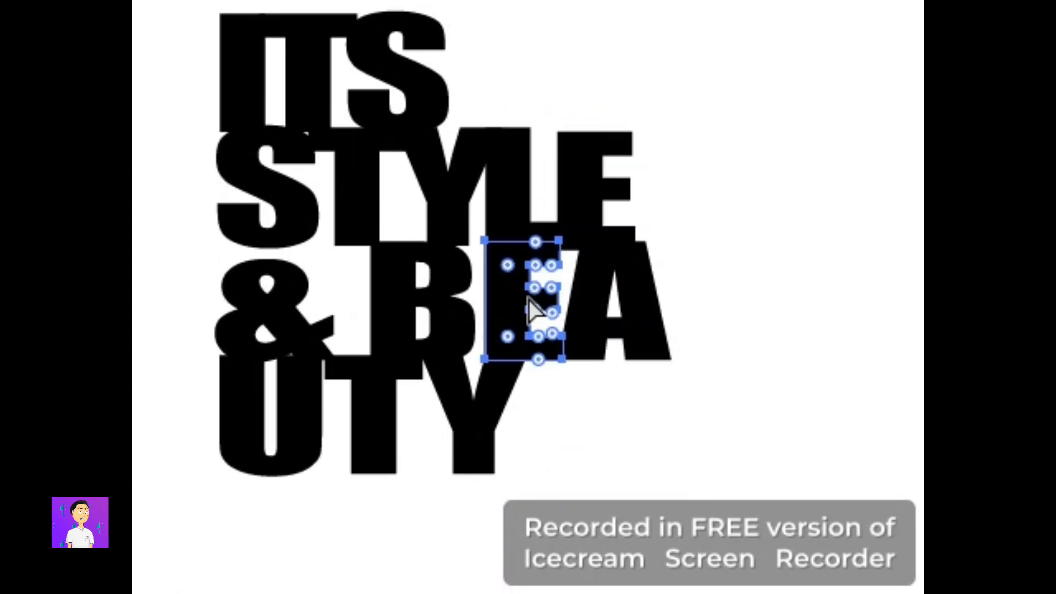
pyautogui.moveTo(493, 419); pyautogui.dragTo(461, 419)
pyautogui.moveTo(528, 298)
pyautogui.mouseDown()
pyautogui.moveTo(540, 307)
pyautogui.moveTo(506, 306)
pyautogui.moveTo(515, 297)
pyautogui.mouseUp()
pyautogui.hotkey('ctrl', 'z')
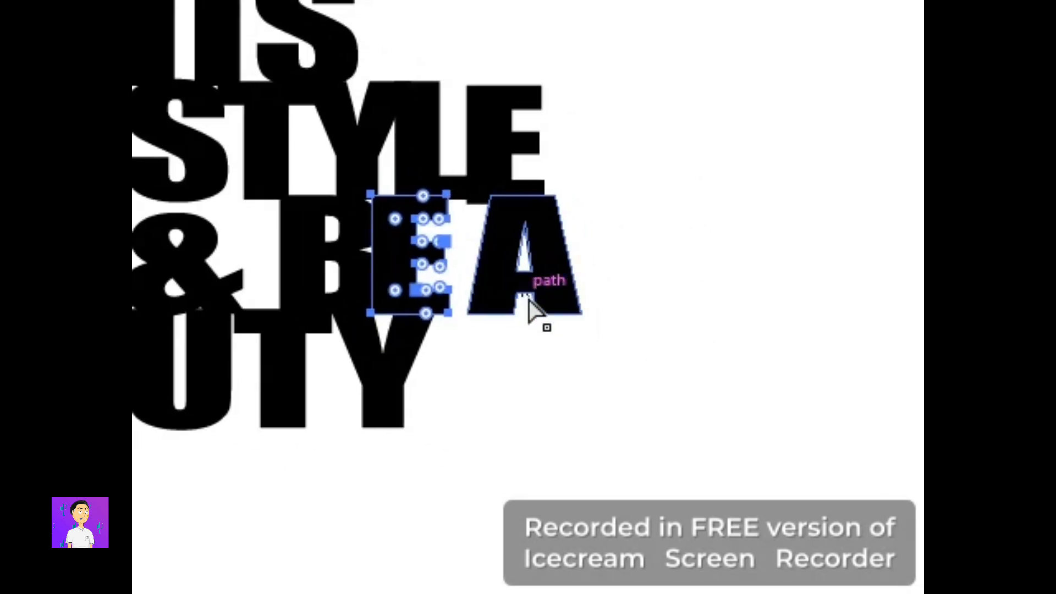
pyautogui.click(671, 329)
pyautogui.moveTo(648, 304); pyautogui.dragTo(614, 304)
pyautogui.moveTo(528, 298); pyautogui.dragTo(531, 299)
pyautogui.click(649, 336)
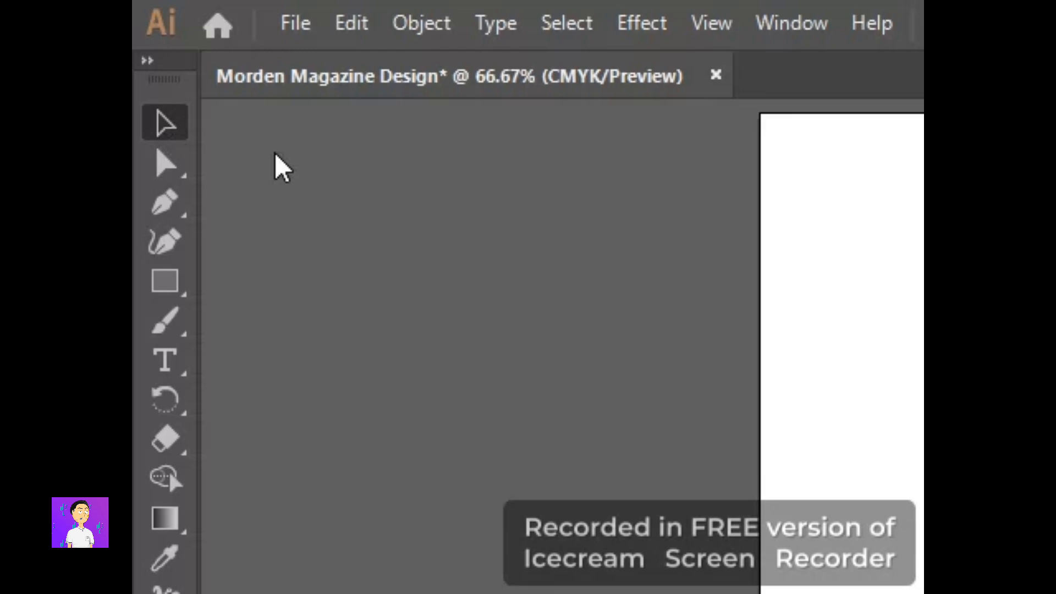
# Stretch the outlined ampersand upward until it meets the S of STYLE above it.
pyautogui.click(521, 347)
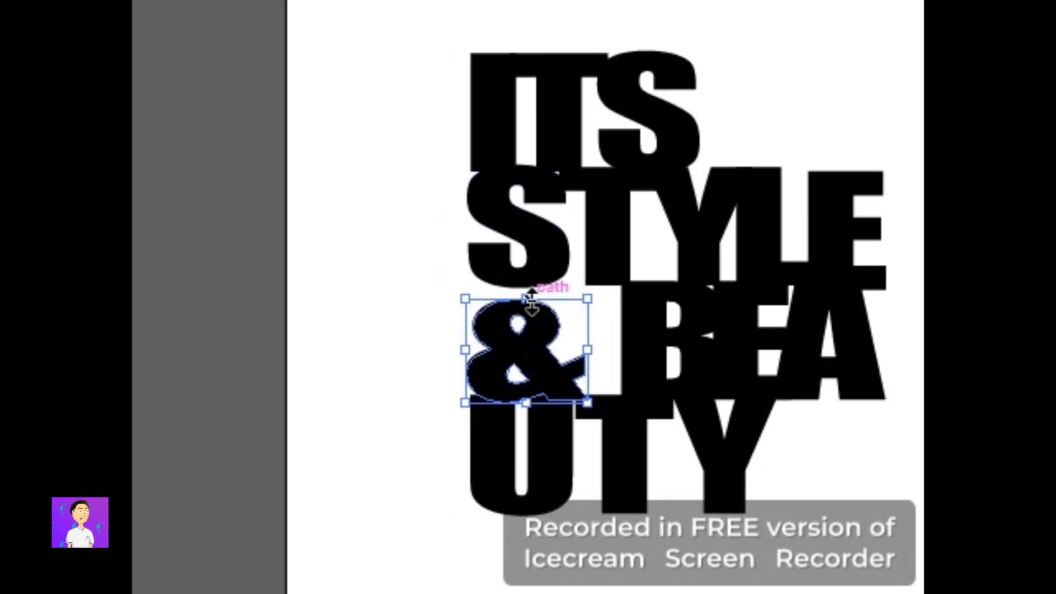
pyautogui.moveTo(530, 300); pyautogui.dragTo(530, 287)
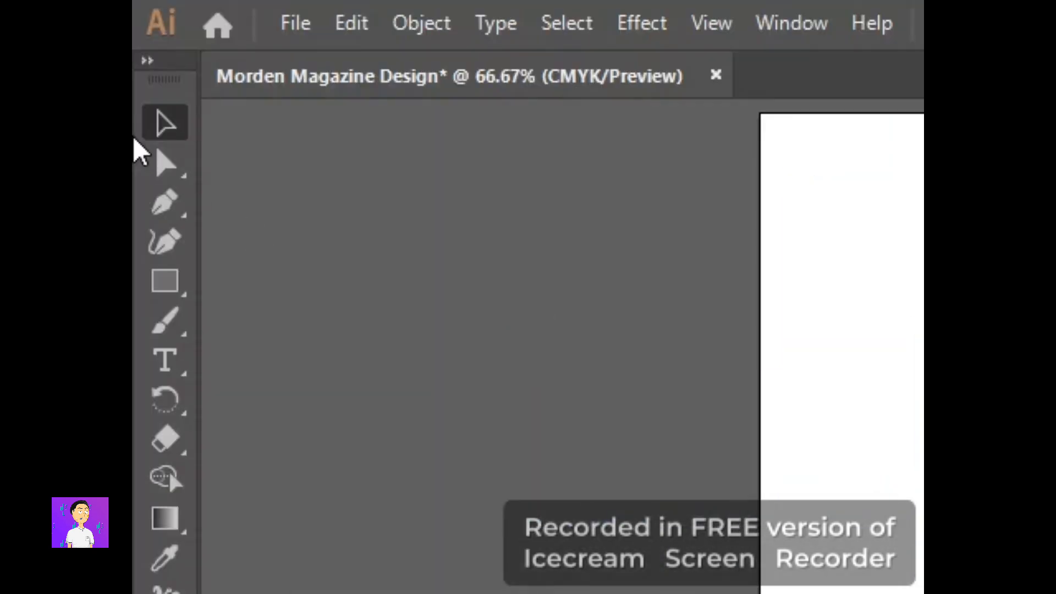
# Extend the left edge of the outlined letter B towards the ampersand to close the gap between them.
pyautogui.click(160, 161)
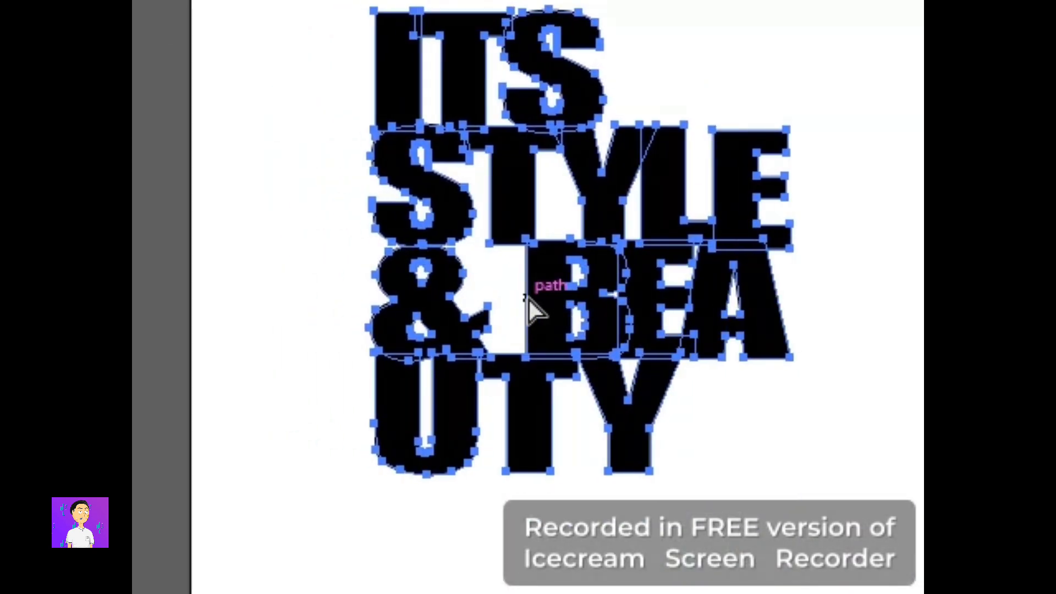
pyautogui.click(286, 310)
pyautogui.moveTo(527, 312); pyautogui.dragTo(501, 309)
pyautogui.click(693, 457)
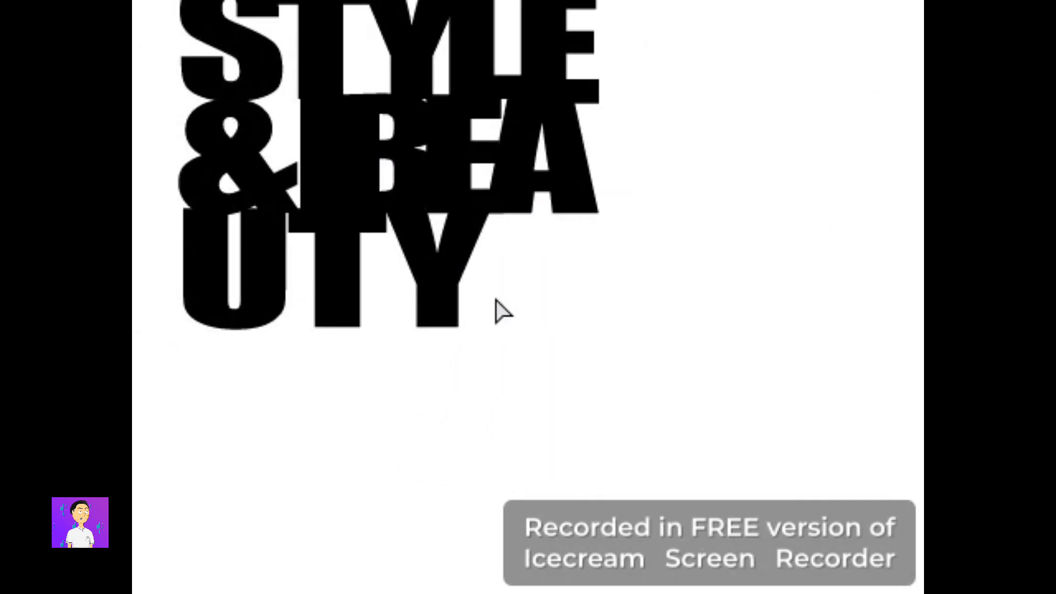
# Select all the outlined letters and merge them into one shape with the Pathfinder Unite operation.
pyautogui.click(161, 119)
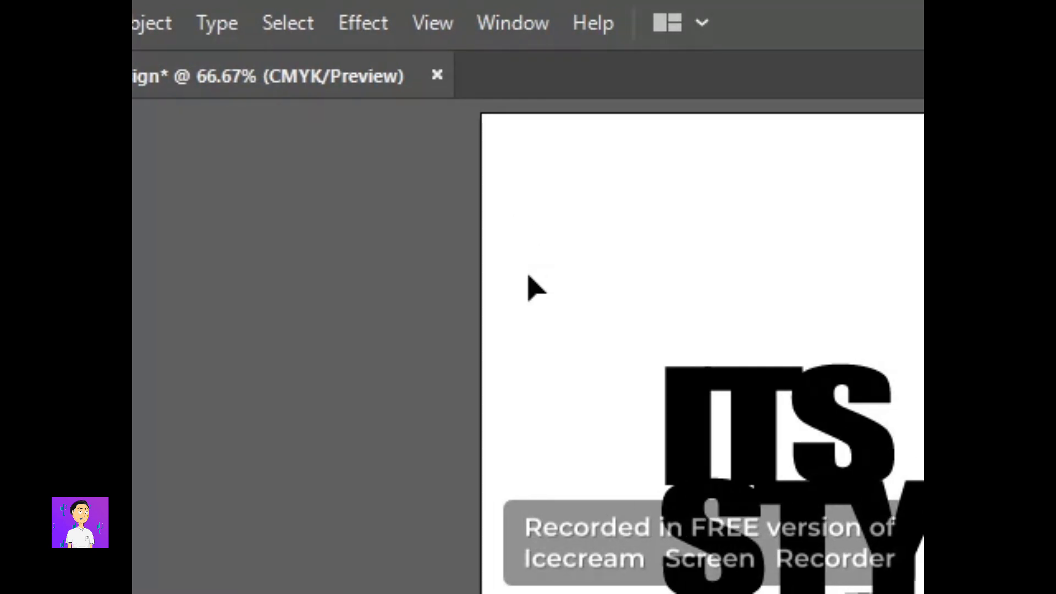
pyautogui.moveTo(528, 276); pyautogui.dragTo(1055, 593)
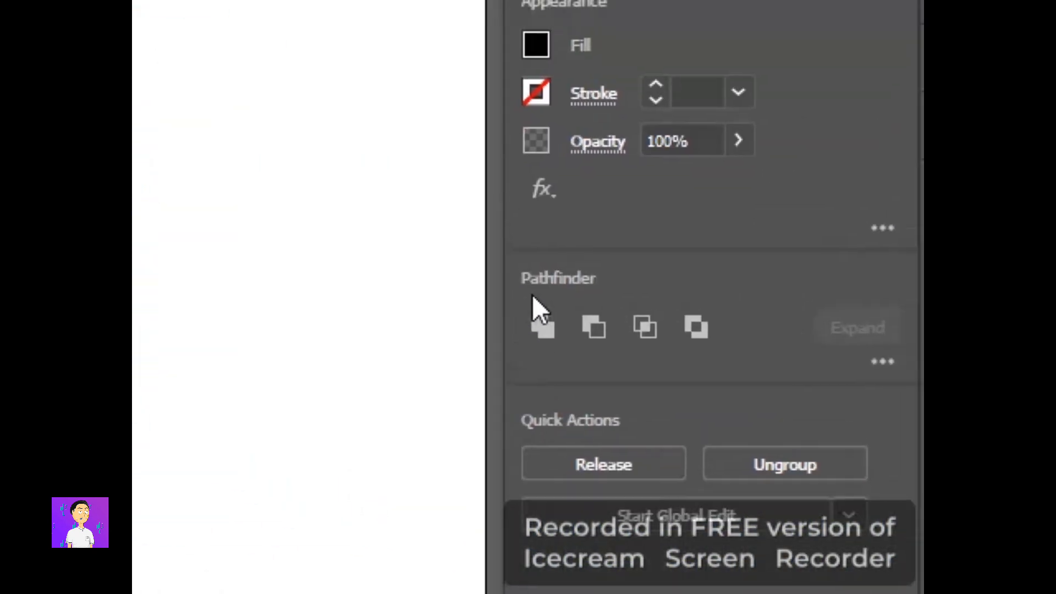
pyautogui.click(542, 327)
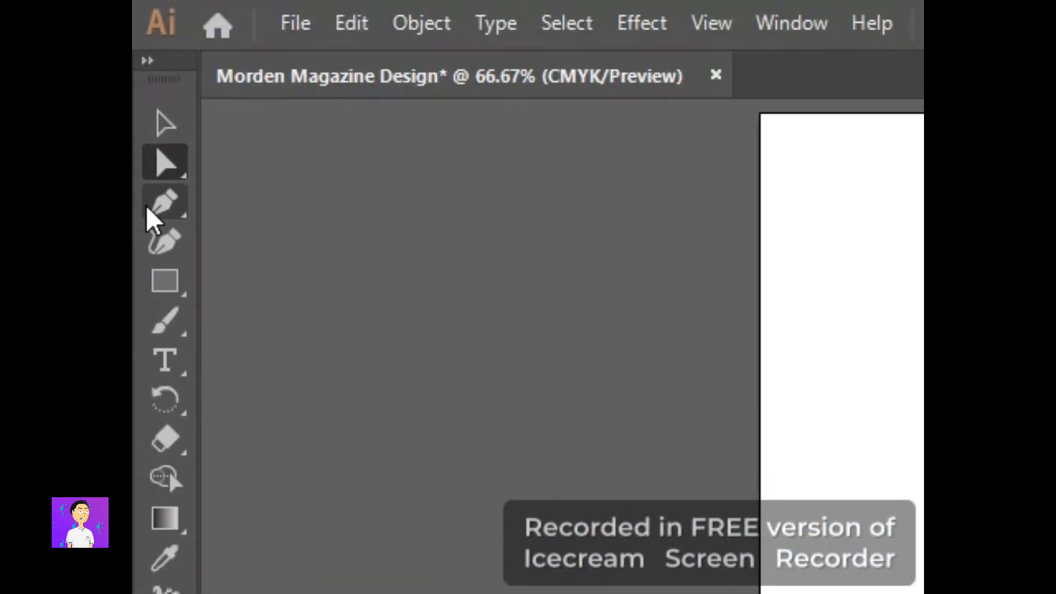
# Fill the gap between the Y and L of STYLE by deleting its inner anchor points with the Pen tool, including the leftover ones.
pyautogui.click(149, 206)
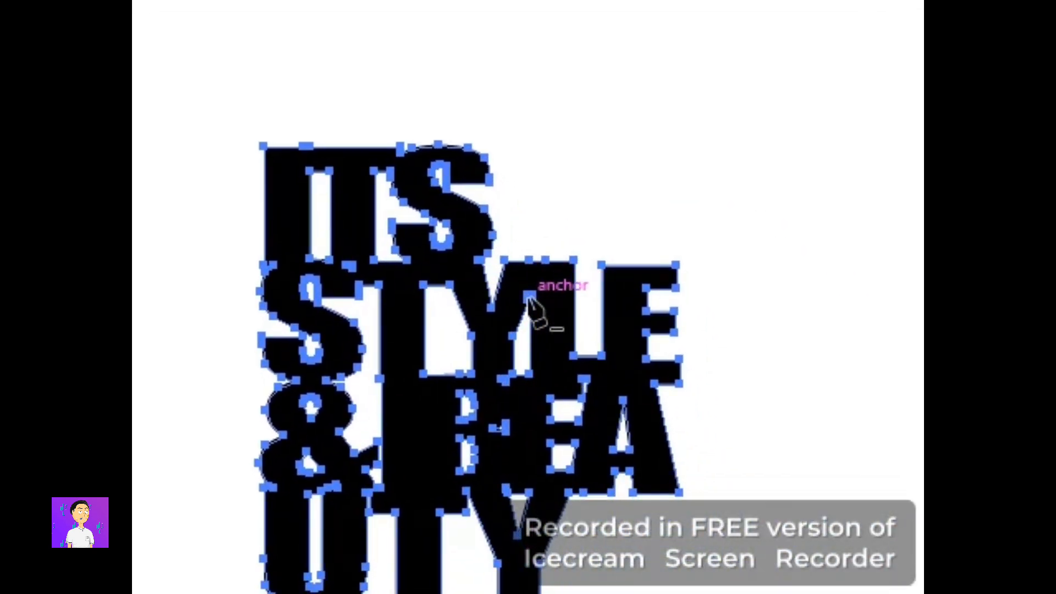
pyautogui.click(528, 297)
pyautogui.click(529, 297)
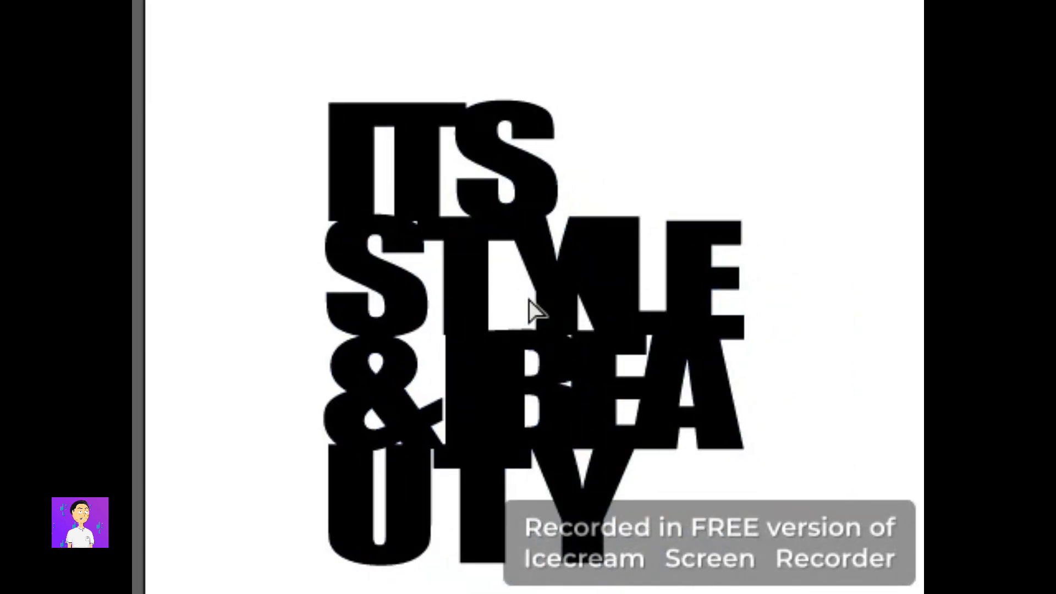
pyautogui.keyDown('ctrl'); pyautogui.click(685, 354); pyautogui.keyUp('ctrl')
pyautogui.click(529, 292)
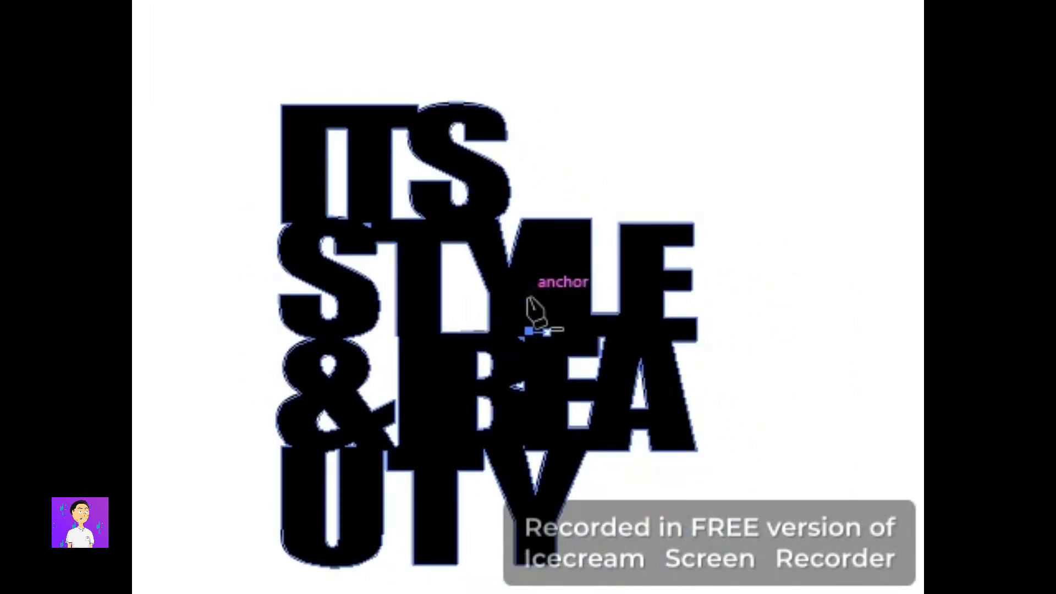
pyautogui.click(546, 327)
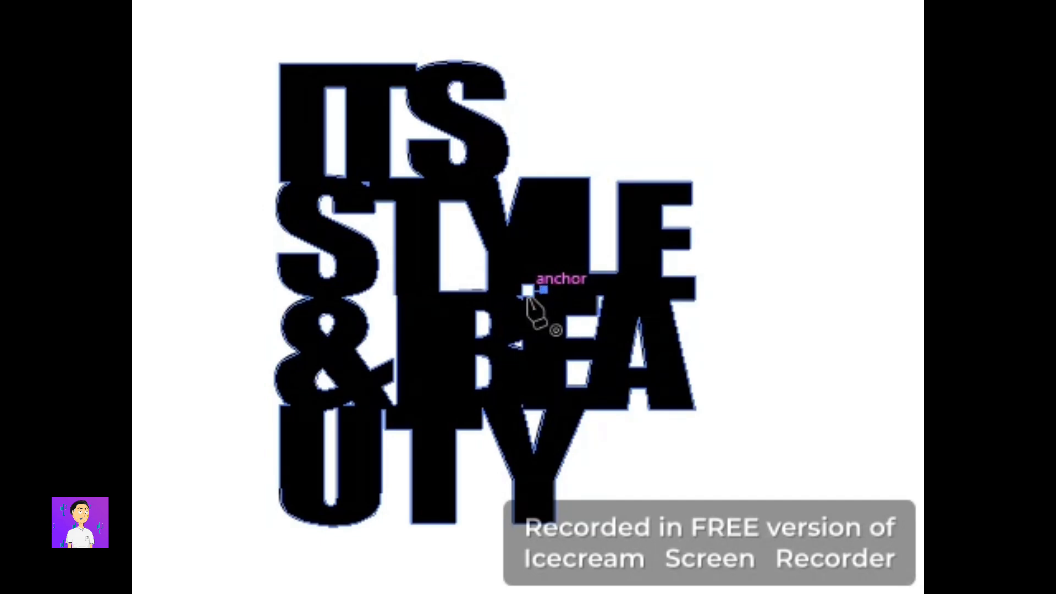
pyautogui.click(528, 291)
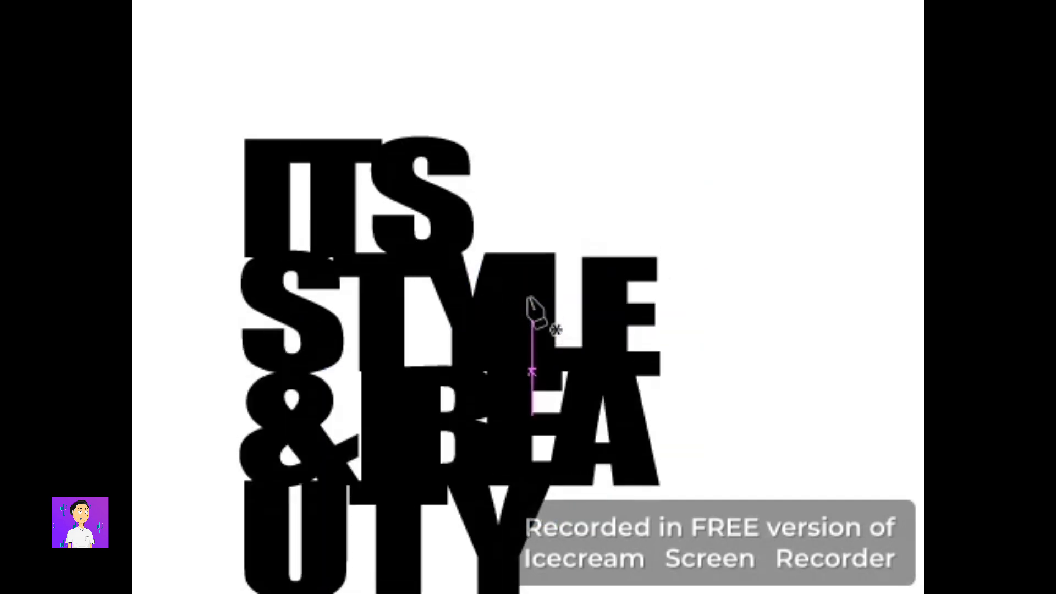
pyautogui.keyDown('ctrl'); pyautogui.click(526, 297); pyautogui.keyUp('ctrl')
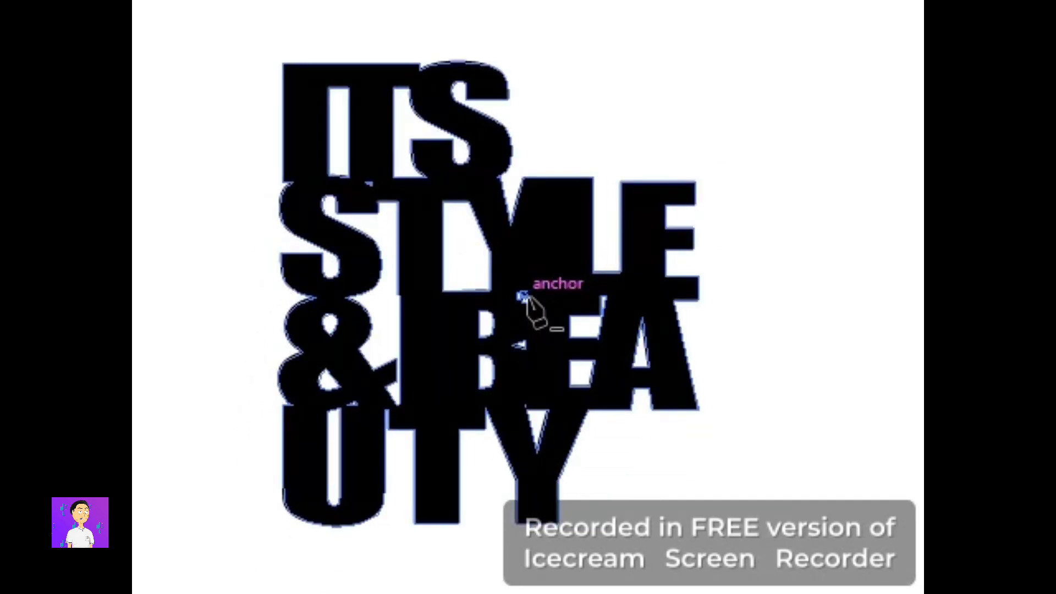
pyautogui.press('Delete')
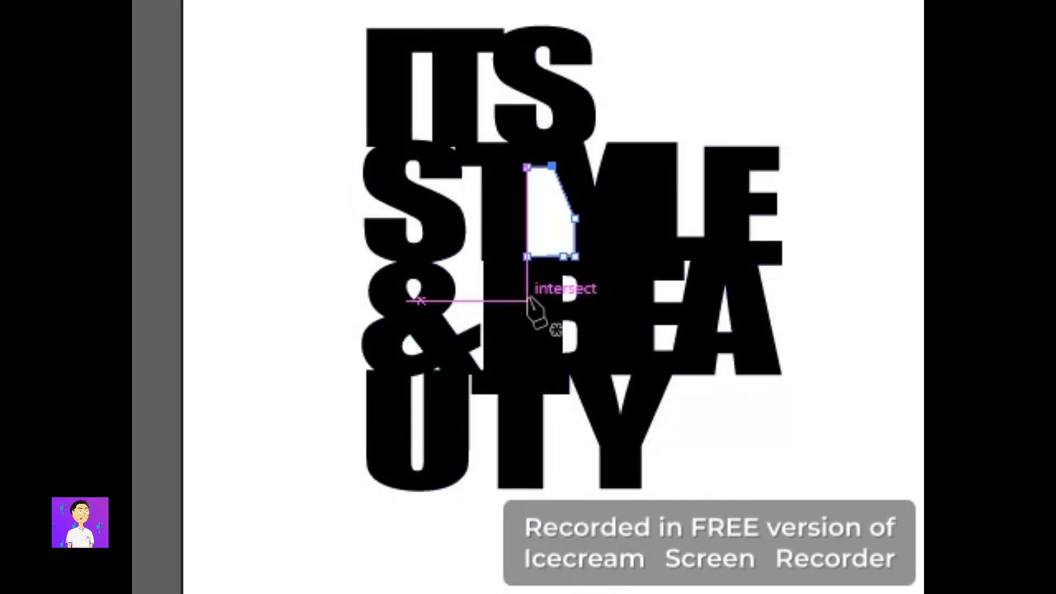
# Delete the anchor points enclosing the white gap between the T and Y of STYLE to fill it solid.
pyautogui.click(528, 298)
pyautogui.click(528, 300)
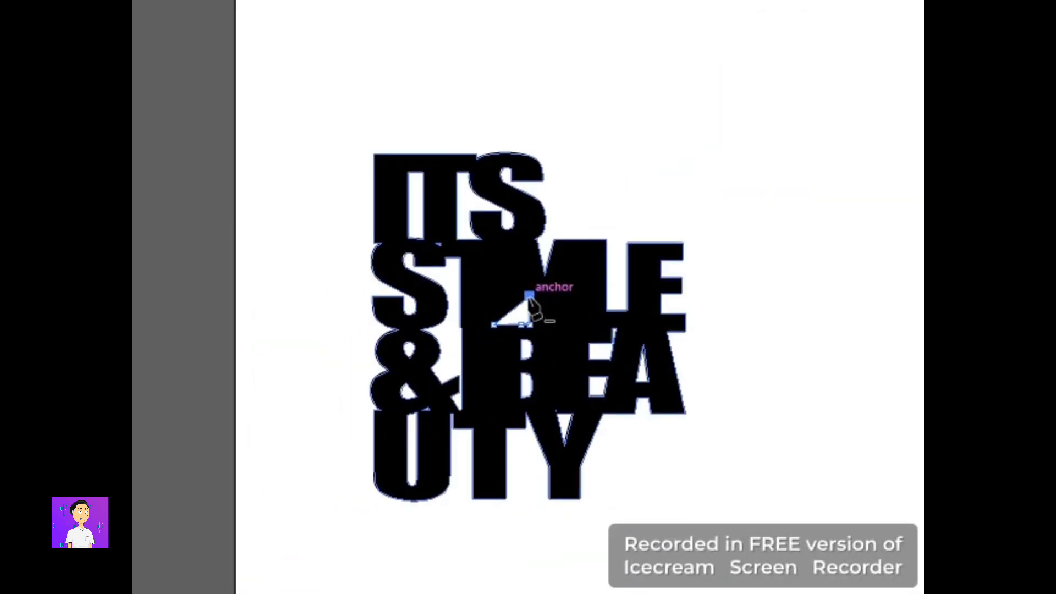
pyautogui.click(527, 268)
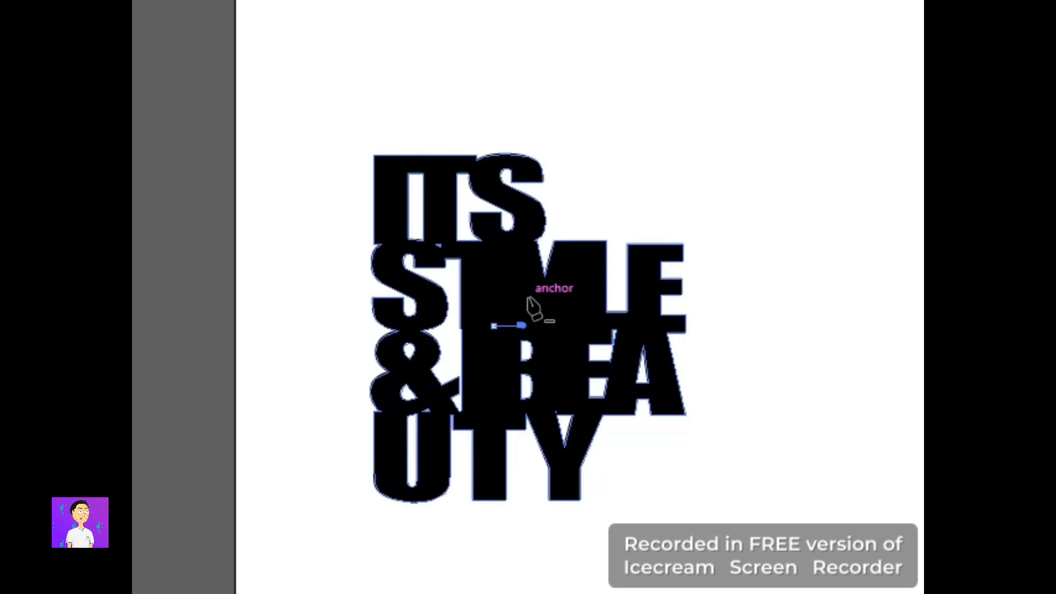
pyautogui.click(519, 295)
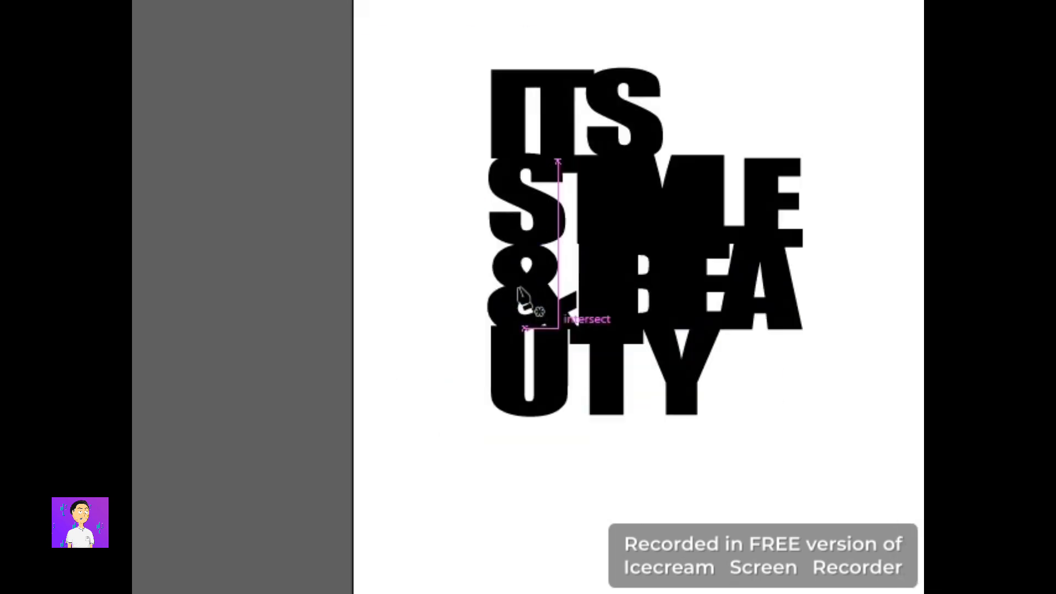
pyautogui.press('v')
pyautogui.press('p')
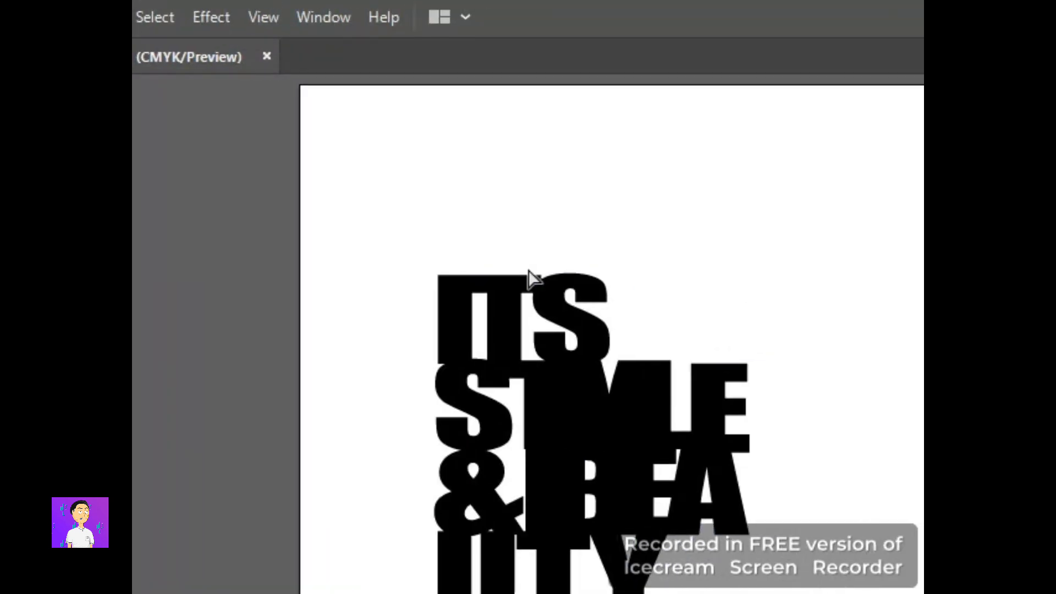
# Enlarge the merged lettering from the artboard's upper-left corner to its lower-right corner.
pyautogui.click(843, 277)
pyautogui.click(529, 288)
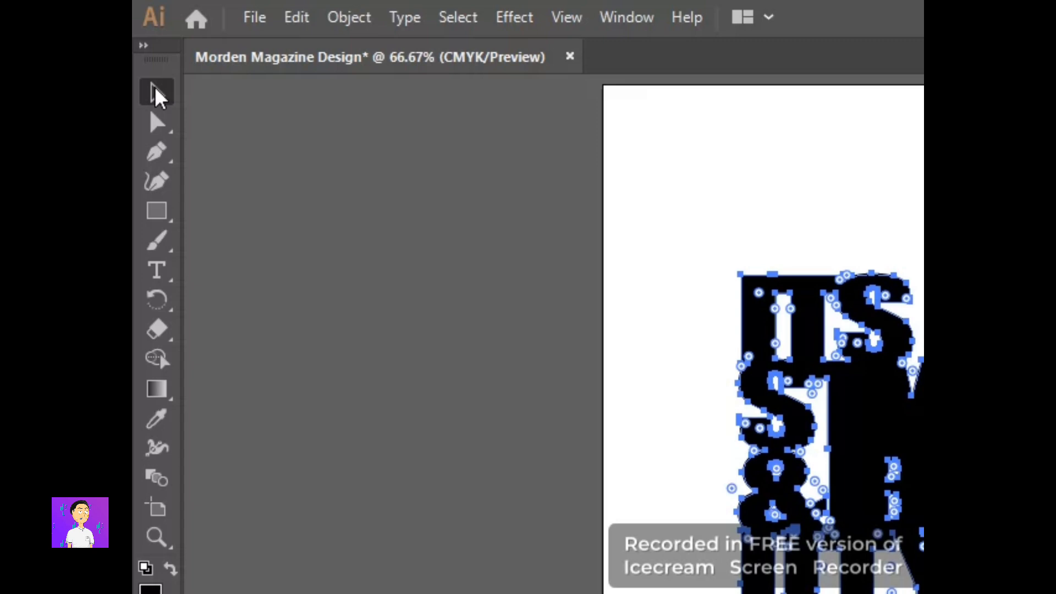
pyautogui.click(156, 89)
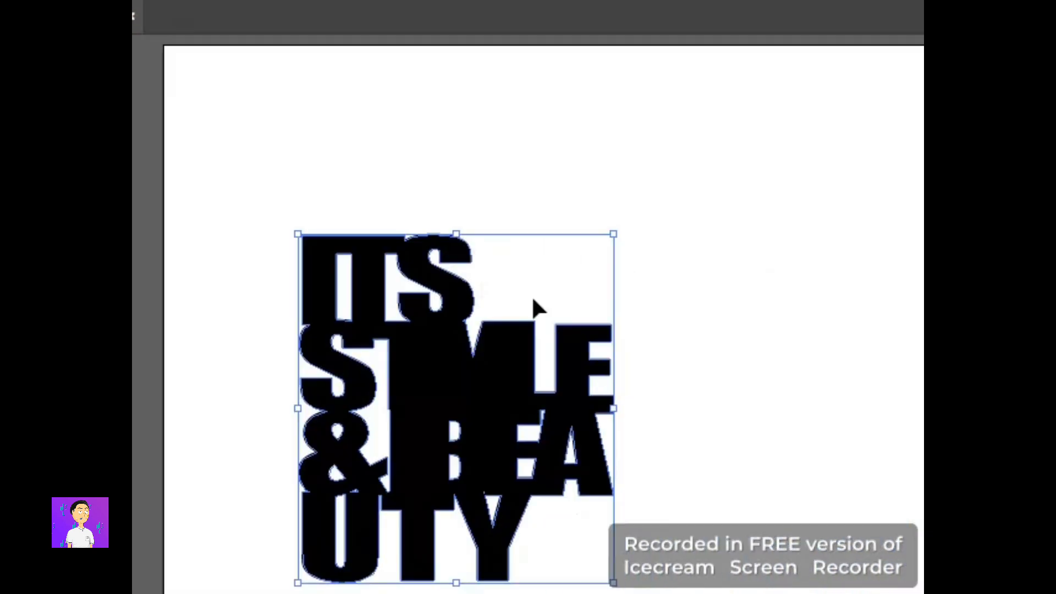
pyautogui.moveTo(738, 272); pyautogui.dragTo(605, 86)
pyautogui.moveTo(531, 86); pyautogui.dragTo(531, 233)
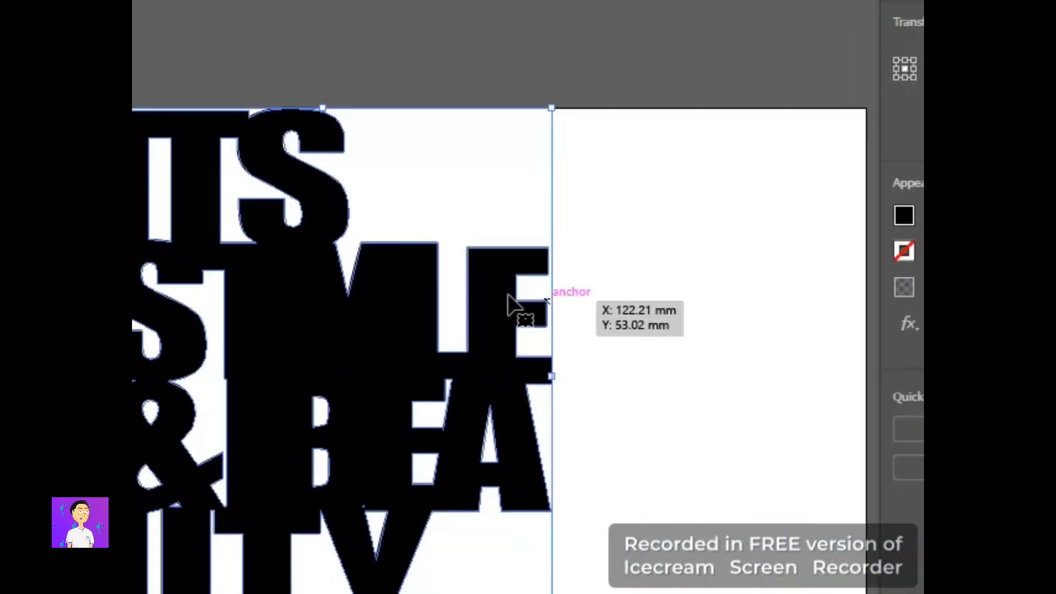
pyautogui.hscroll(5, 527, 294)
pyautogui.moveTo(534, 302); pyautogui.dragTo(529, 489)
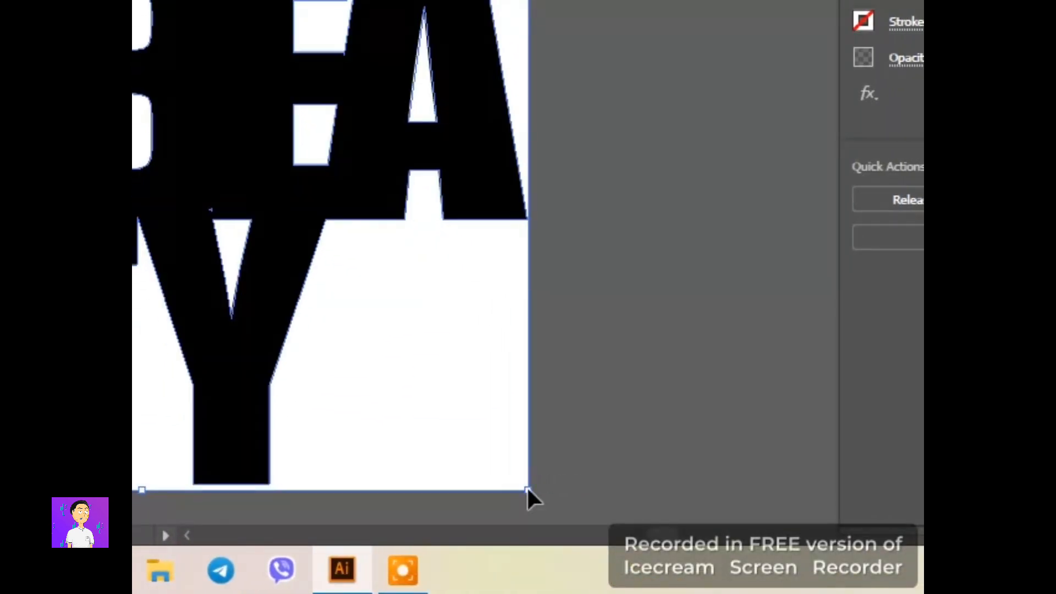
# Extend the lettering's edges slightly beyond the artboard so it bleeds off the page.
pyautogui.scroll(-1, 156, 307)
pyautogui.hscroll(-4, 527, 307)
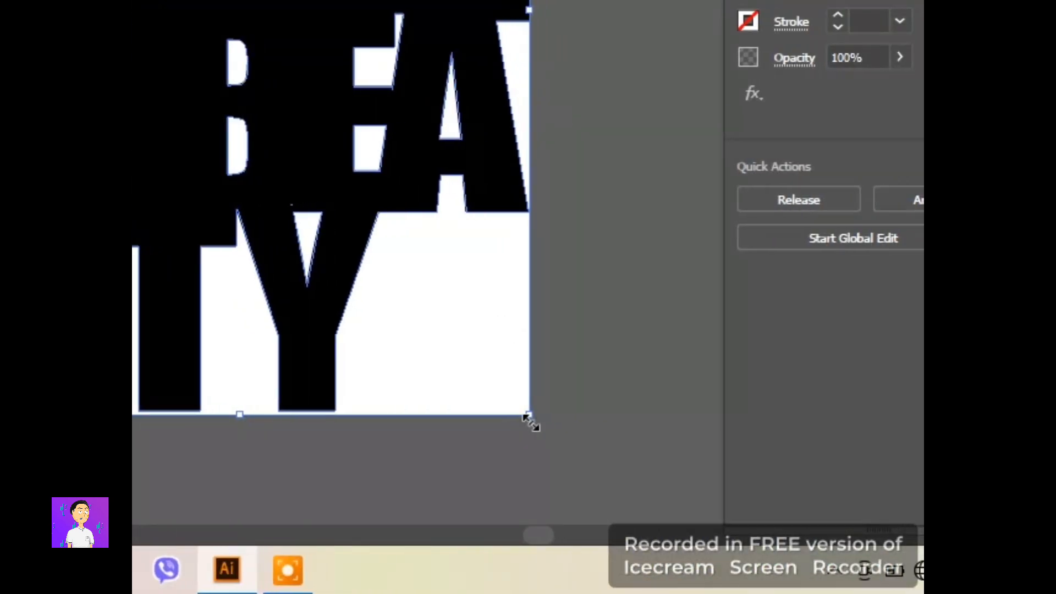
pyautogui.moveTo(544, 414); pyautogui.dragTo(551, 428)
pyautogui.scroll(3, 542, 275)
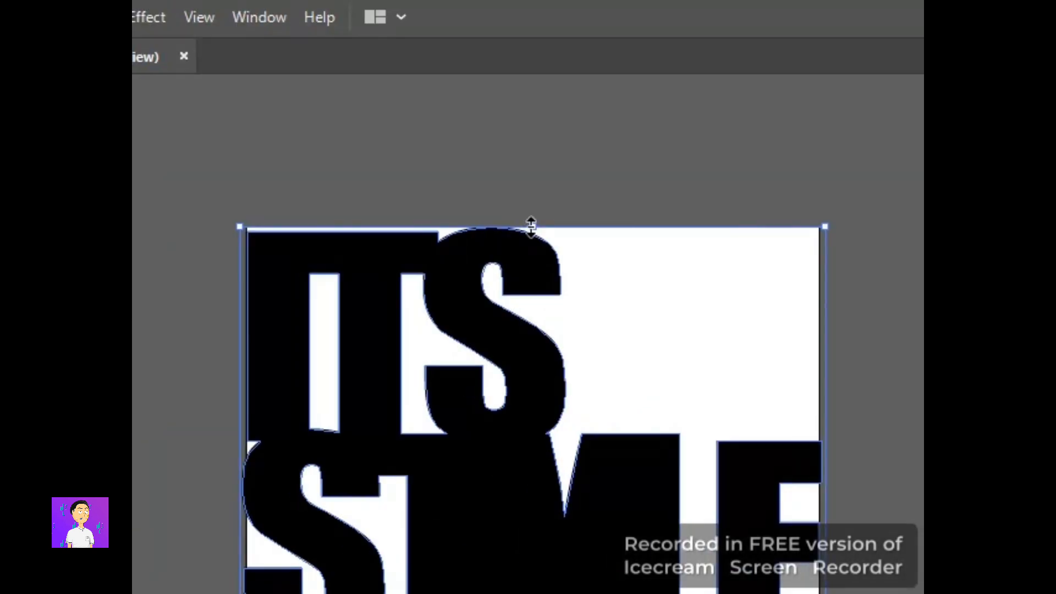
pyautogui.moveTo(531, 220); pyautogui.dragTo(531, 219)
pyautogui.scroll(-3, 527, 296)
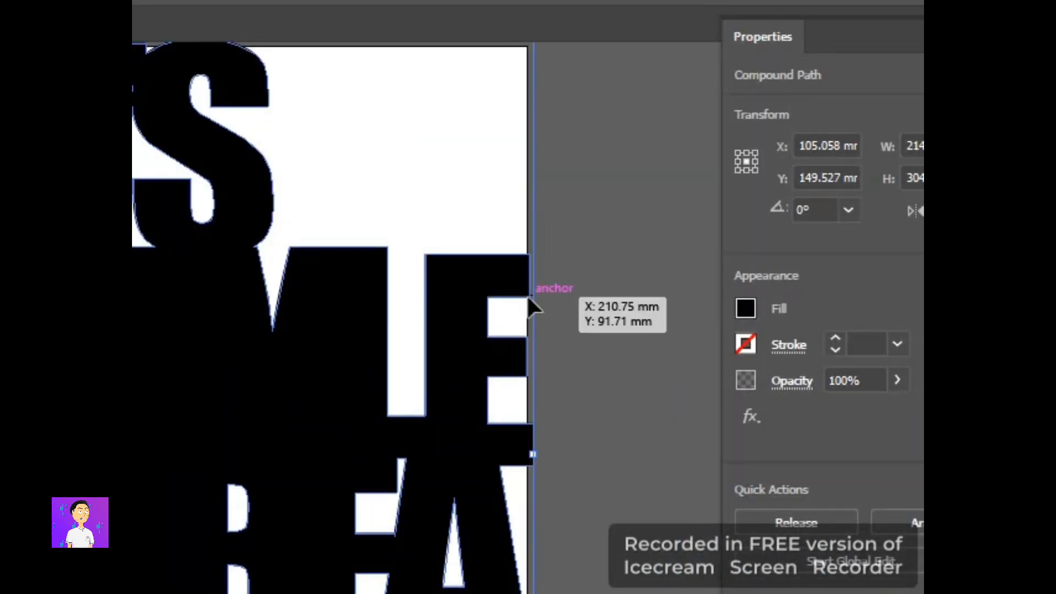
pyautogui.click(527, 296)
# Move the corner anchor at the T's upper edge in ITS onto the top of the S to fill the notch between them.
pyautogui.scroll(4, 527, 297)
pyautogui.scroll(-3, 527, 297)
pyautogui.scroll(5, 527, 297)
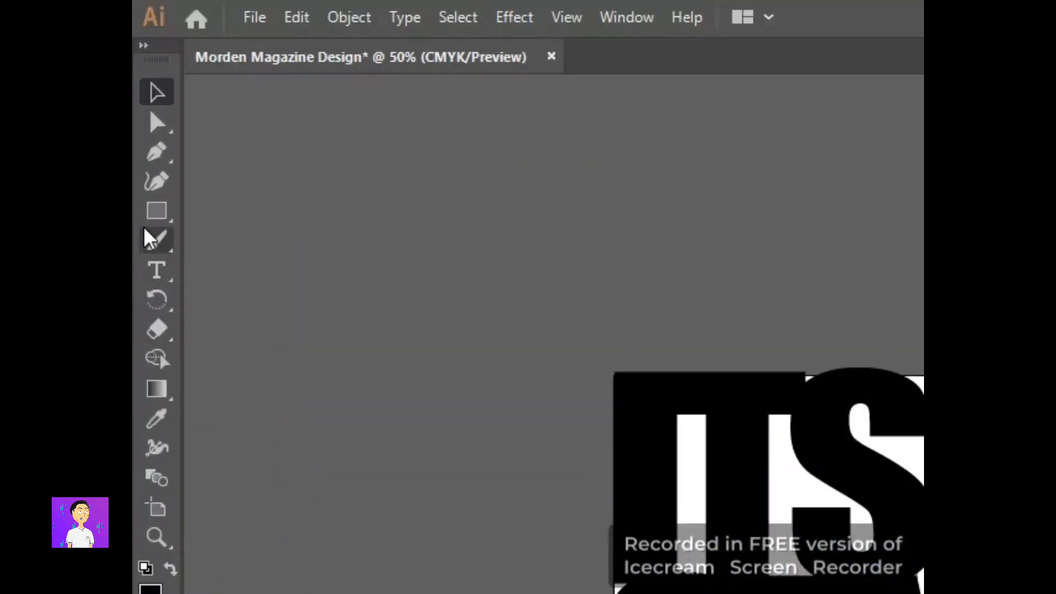
pyautogui.click(157, 124)
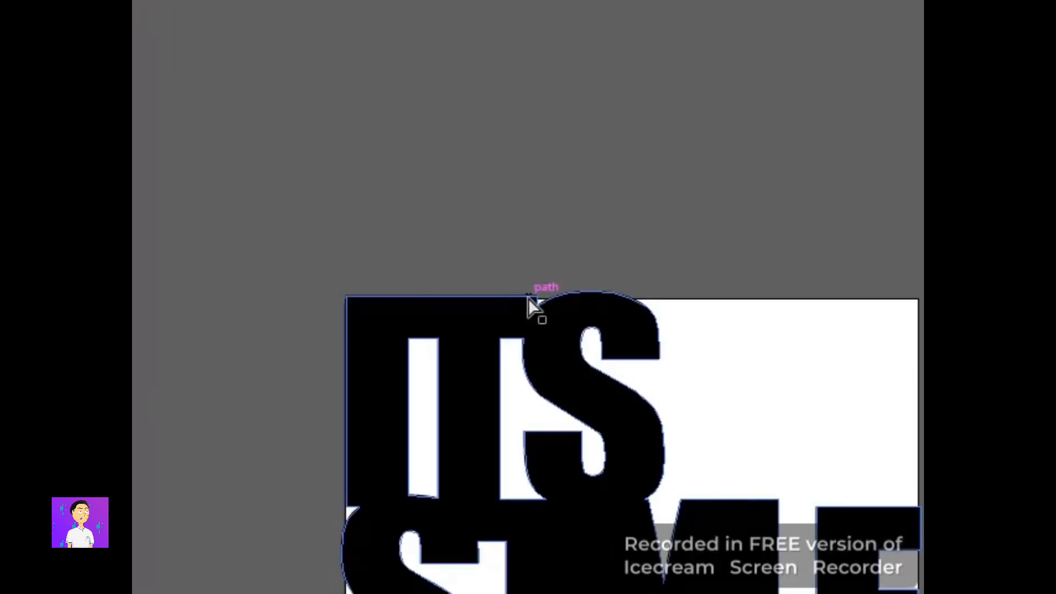
pyautogui.moveTo(527, 298); pyautogui.dragTo(578, 302)
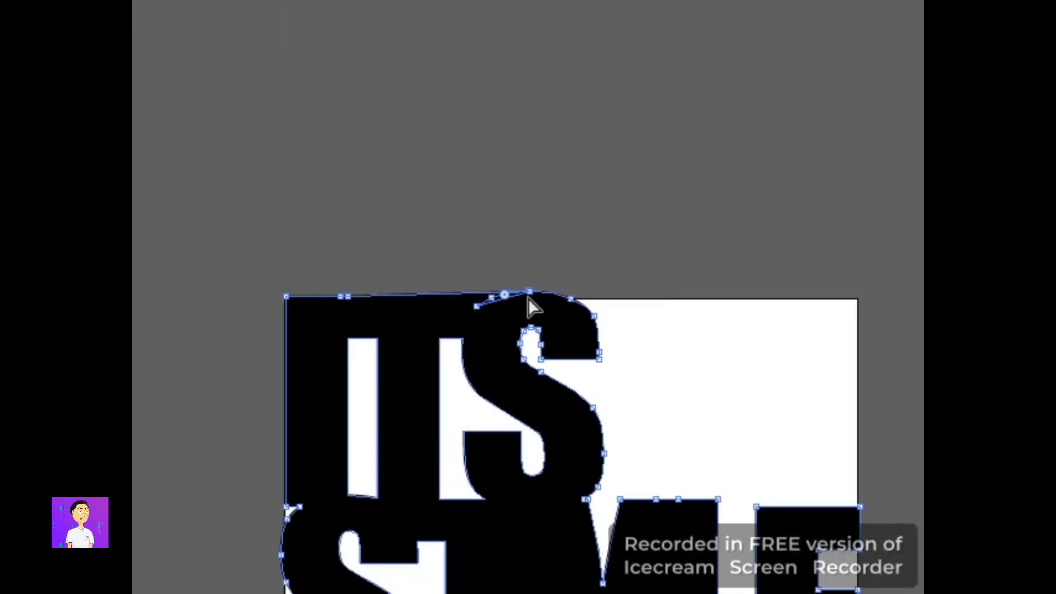
pyautogui.click(645, 350)
pyautogui.scroll(-6, 580, 369)
pyautogui.scroll(5, 580, 368)
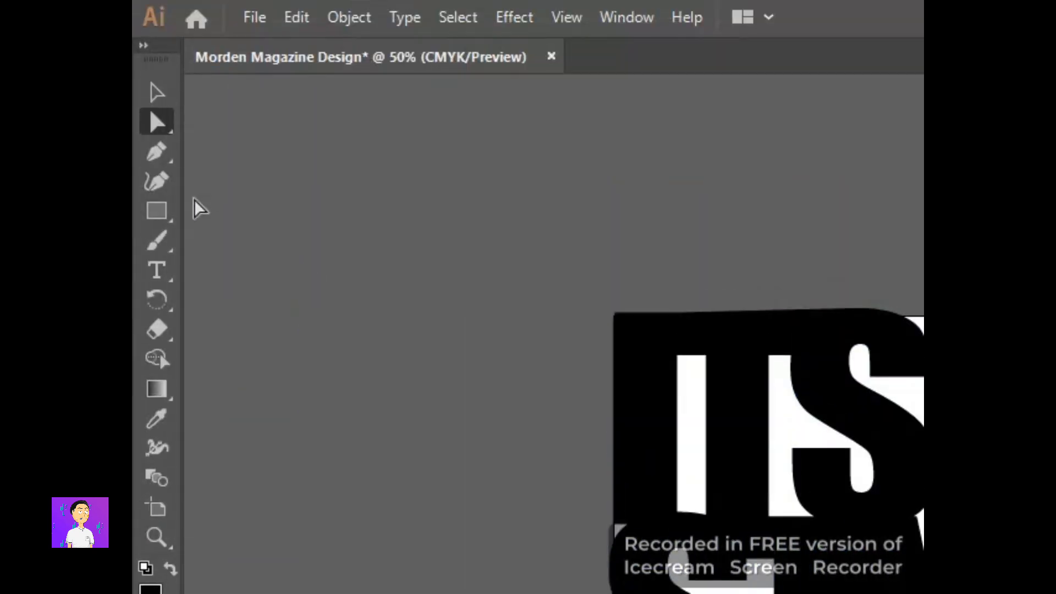
pyautogui.click(154, 92)
pyautogui.scroll(-5, 406, 250)
pyautogui.moveTo(406, 249); pyautogui.dragTo(527, 297)
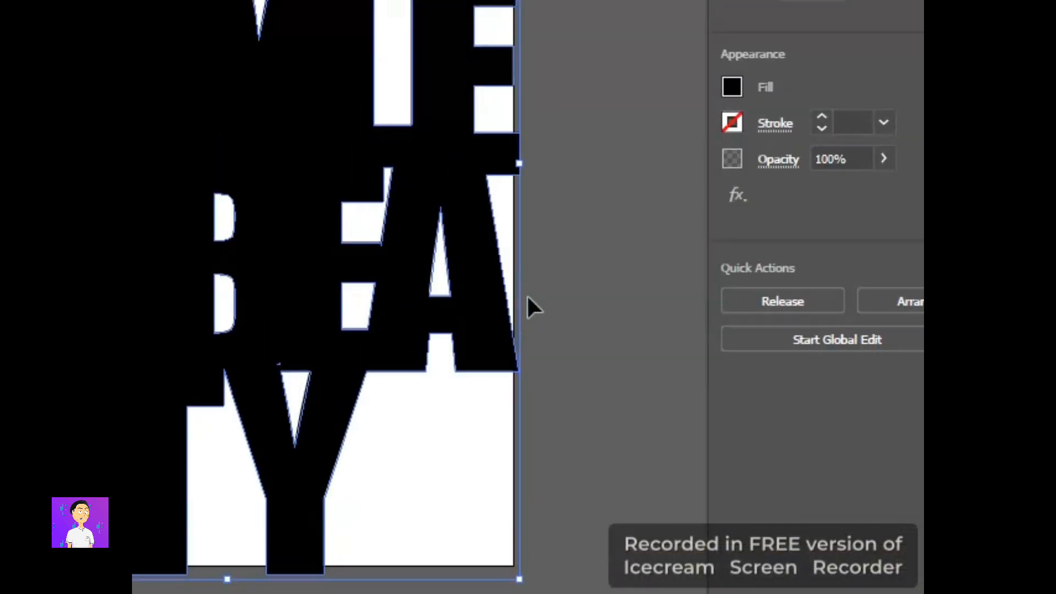
pyautogui.rightClick(151, 212)
pyautogui.click(528, 297)
pyautogui.click(297, 262)
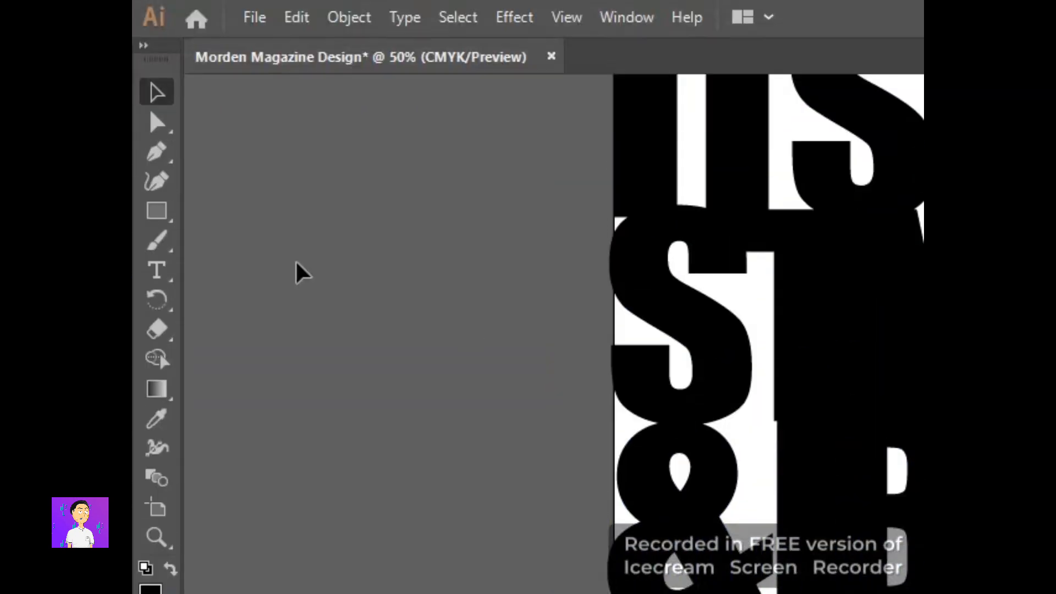
# Place the night photo of the man in the pool from the ViberDownloads folder as a linked image about 226 mm wide over the lettering.
pyautogui.click(253, 20)
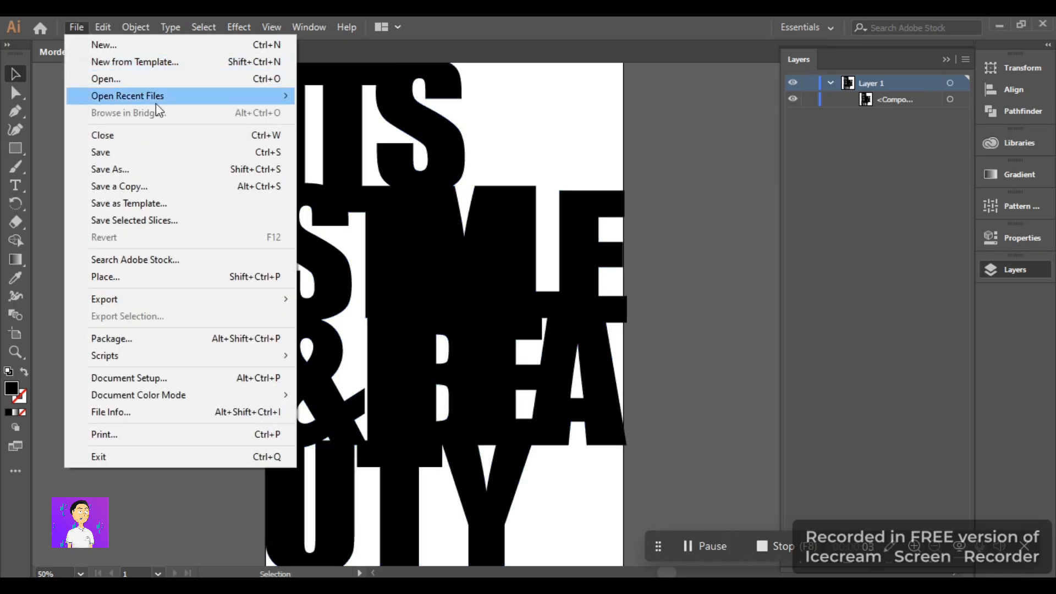
pyautogui.click(158, 276)
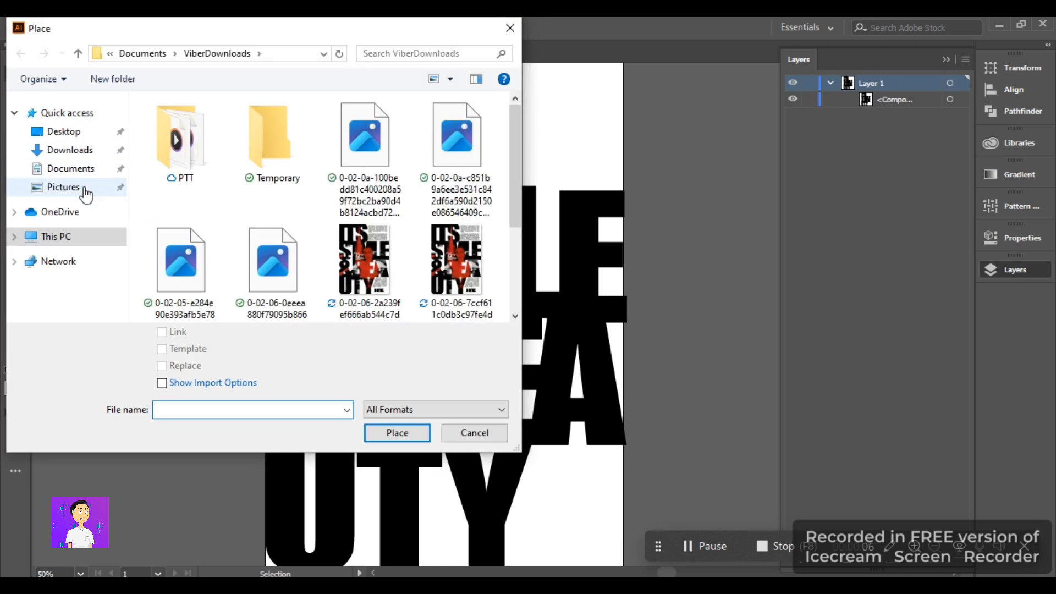
pyautogui.scroll(-3, 295, 191)
pyautogui.click(385, 314)
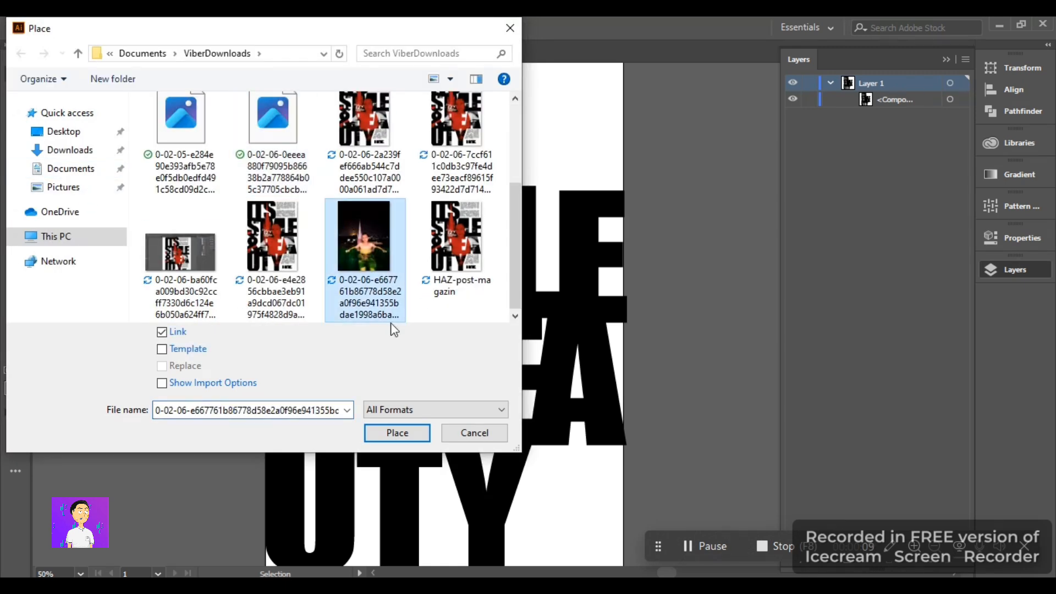
pyautogui.click(420, 433)
pyautogui.moveTo(240, 74); pyautogui.dragTo(664, 486)
pyautogui.rightClick(663, 480)
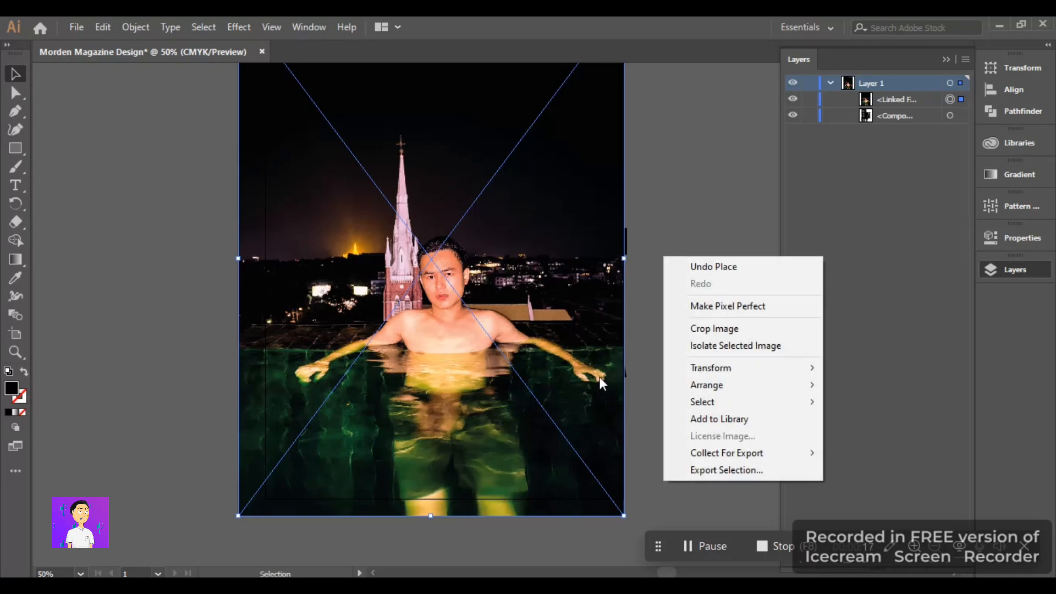
pyautogui.click(622, 315)
# Adjust the placed photo's height to about 314 mm and shift it to sit centred across the artboard's width.
pyautogui.scroll(3, 622, 315)
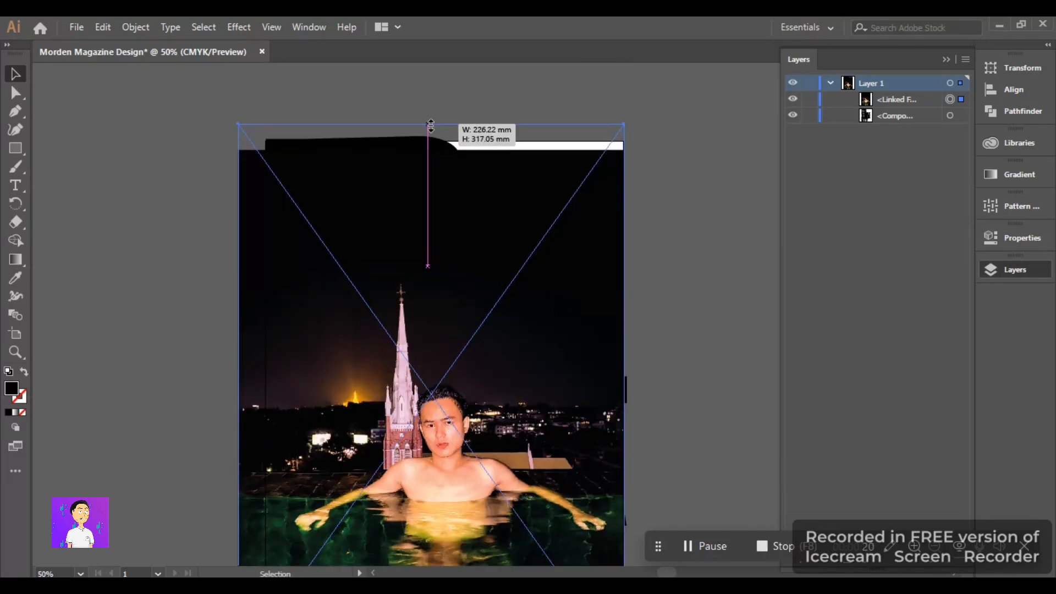
pyautogui.moveTo(432, 131); pyautogui.dragTo(432, 129)
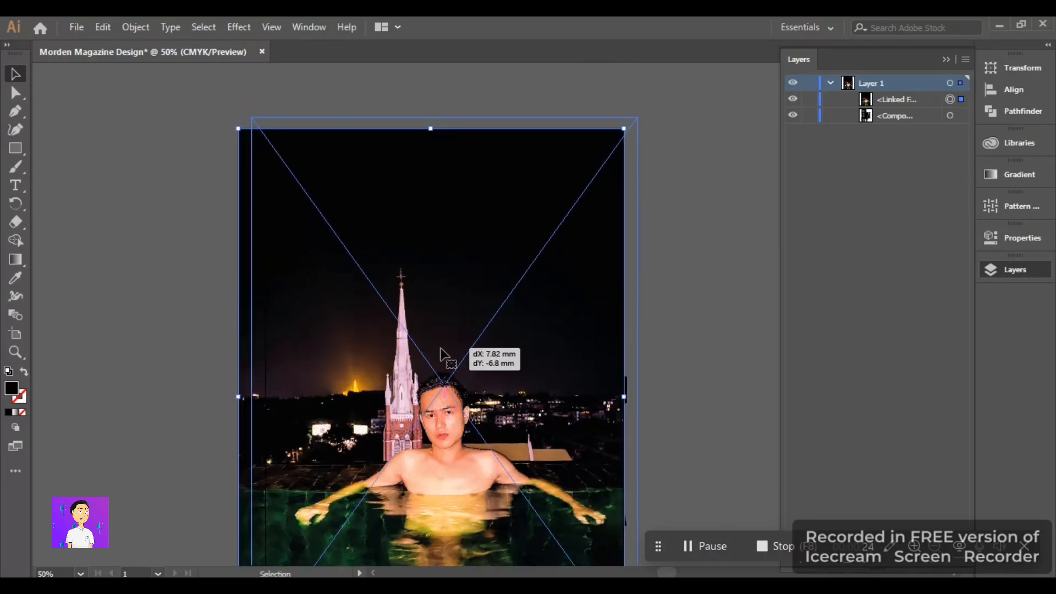
pyautogui.moveTo(441, 349); pyautogui.dragTo(440, 348)
pyautogui.scroll(-4, 440, 349)
pyautogui.scroll(3, 441, 349)
pyautogui.rightClick(338, 323)
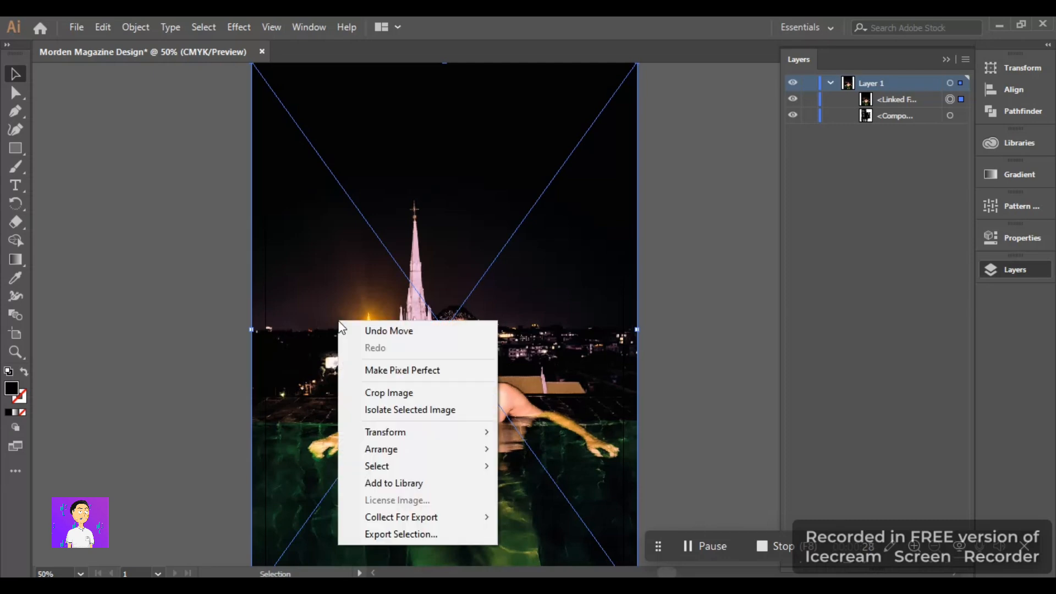
pyautogui.click(246, 350)
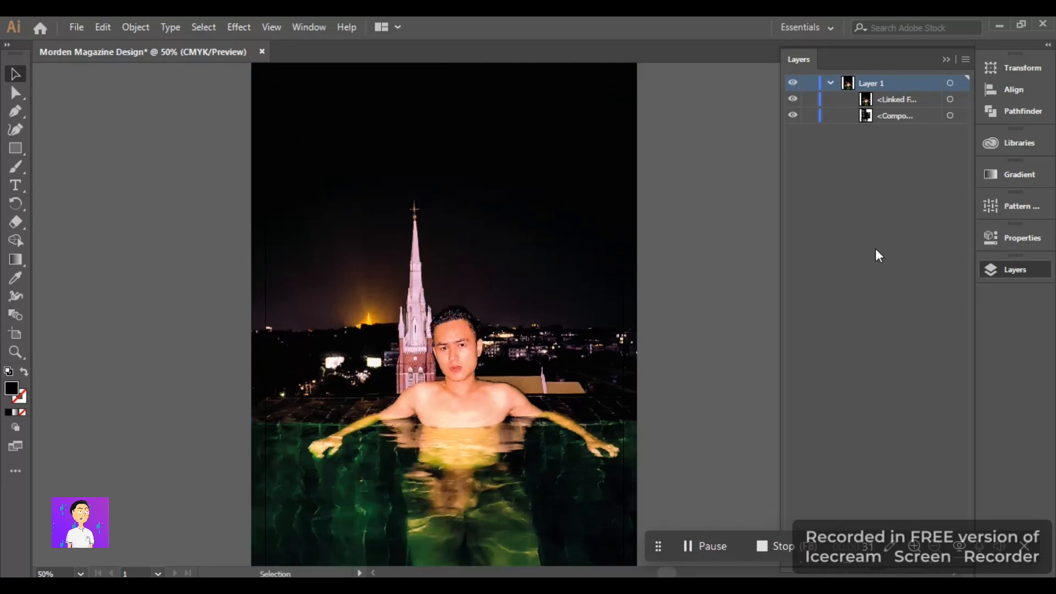
# Select the linked photo and embed it in the document.
pyautogui.click(1029, 274)
pyautogui.click(1029, 274)
pyautogui.click(1014, 238)
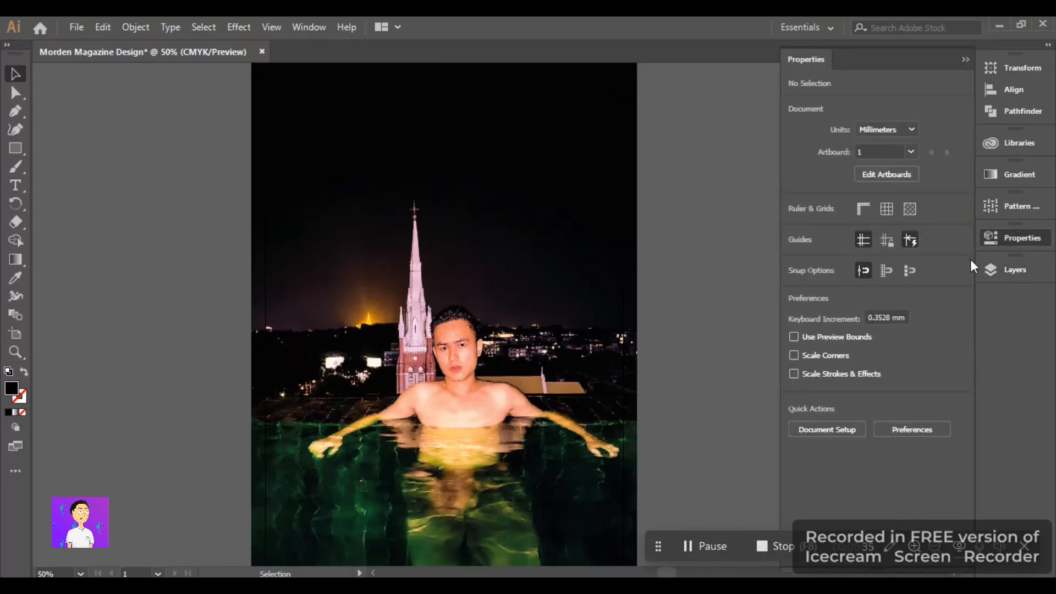
pyautogui.click(520, 413)
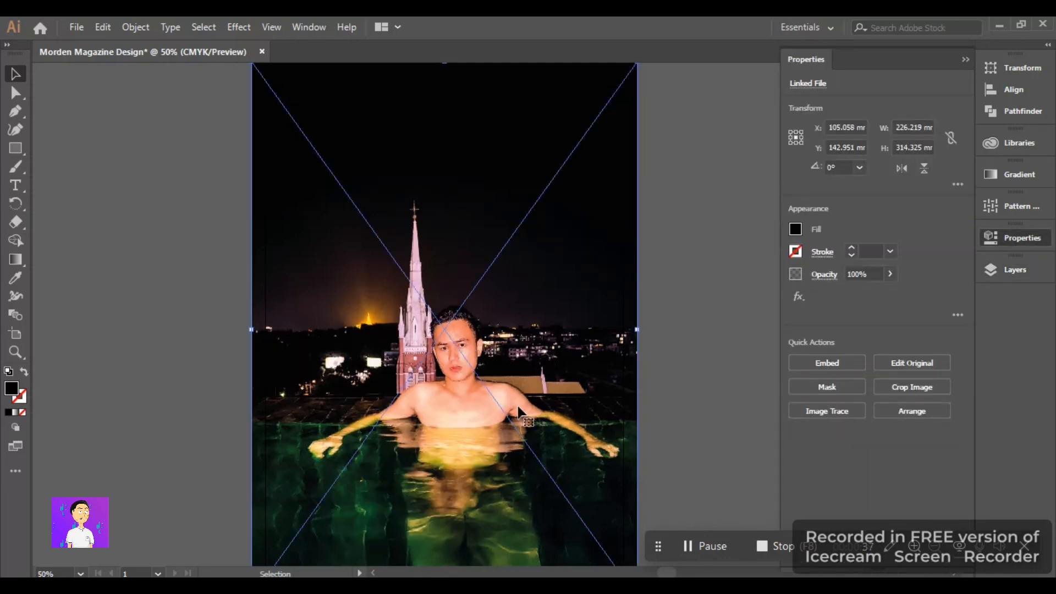
pyautogui.click(835, 367)
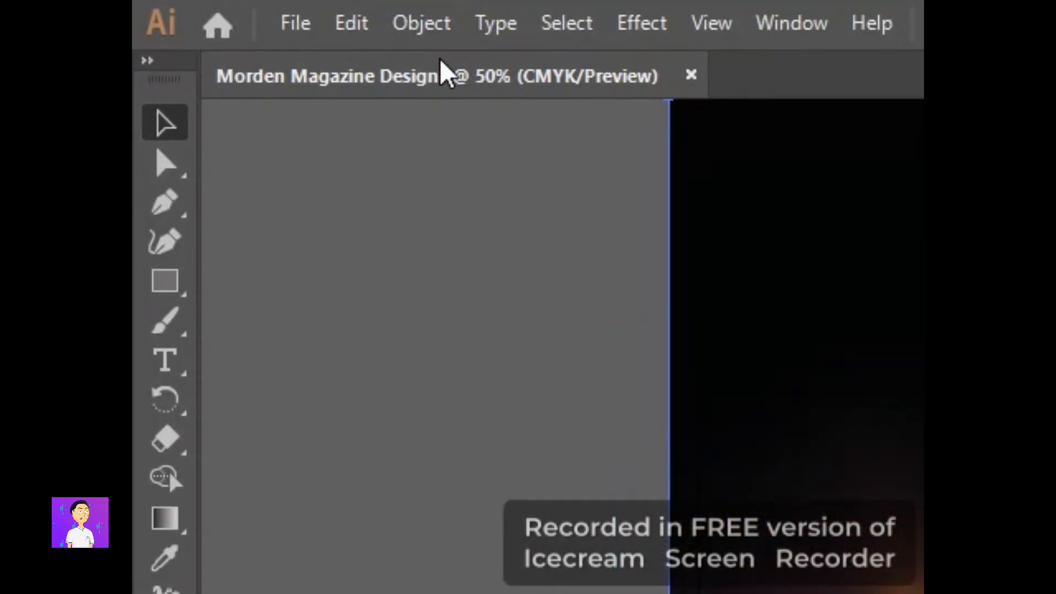
# Convert the embedded photo to grayscale and send it to the back, behind the lettering.
pyautogui.click(370, 26)
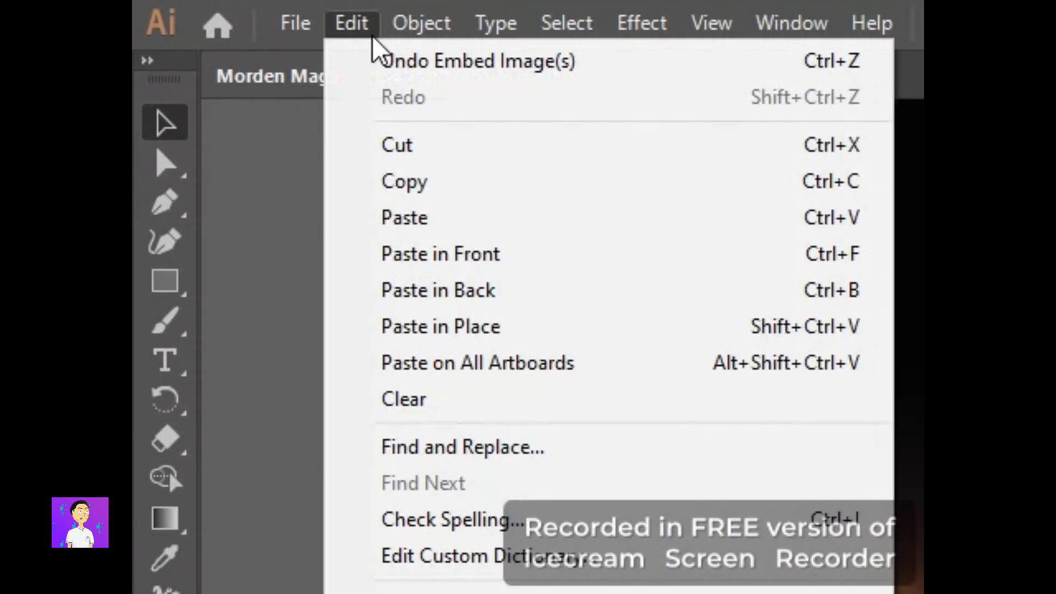
pyautogui.moveTo(554, 313)
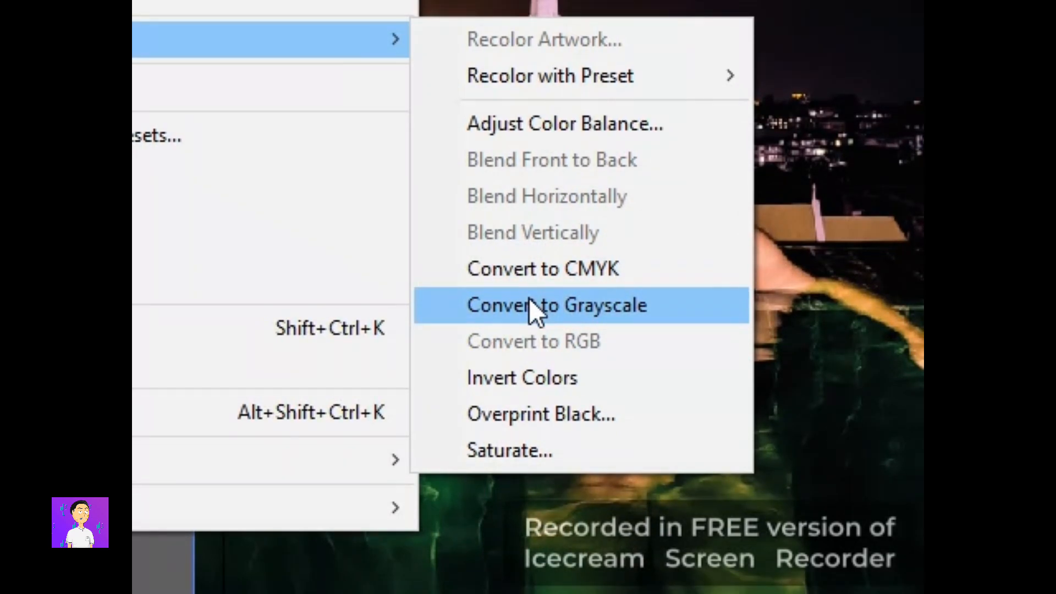
pyautogui.click(614, 573)
pyautogui.rightClick(676, 187)
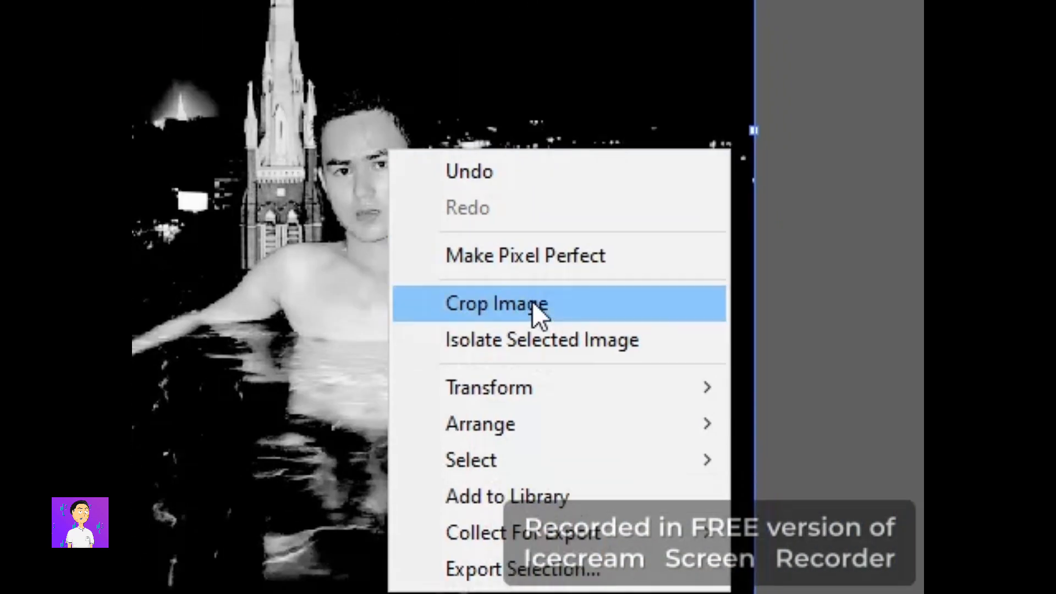
pyautogui.moveTo(537, 423)
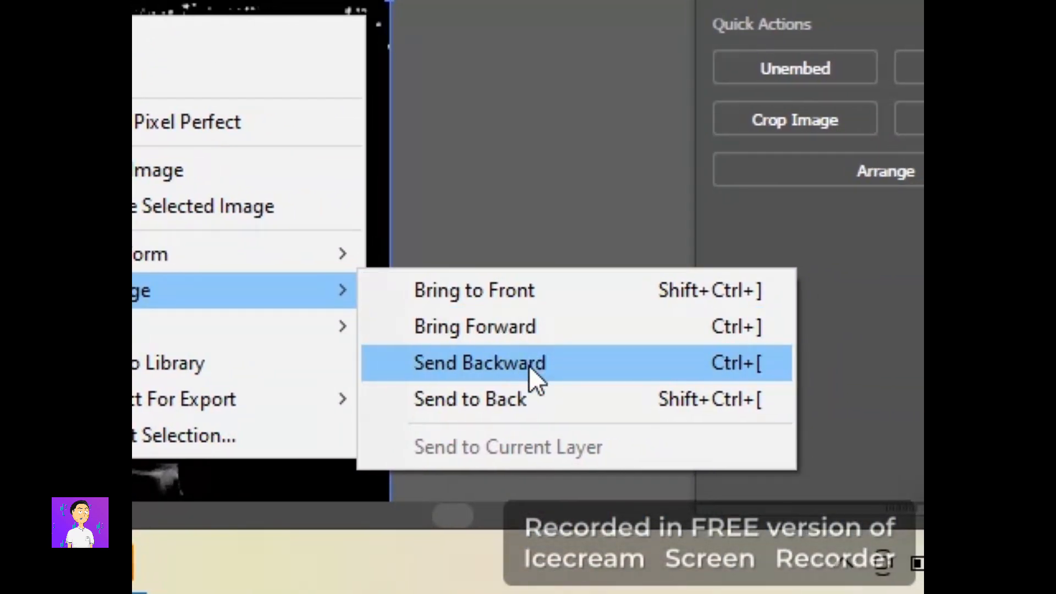
pyautogui.click(528, 400)
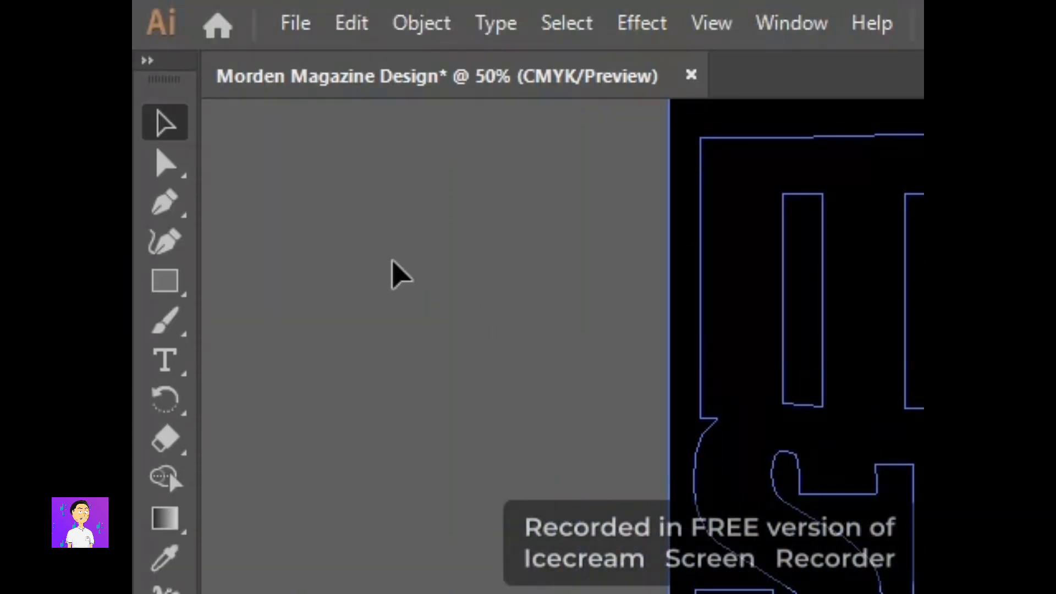
# Make a clipping mask so the selected lettering masks the grayscale photo.
pyautogui.click(410, 30)
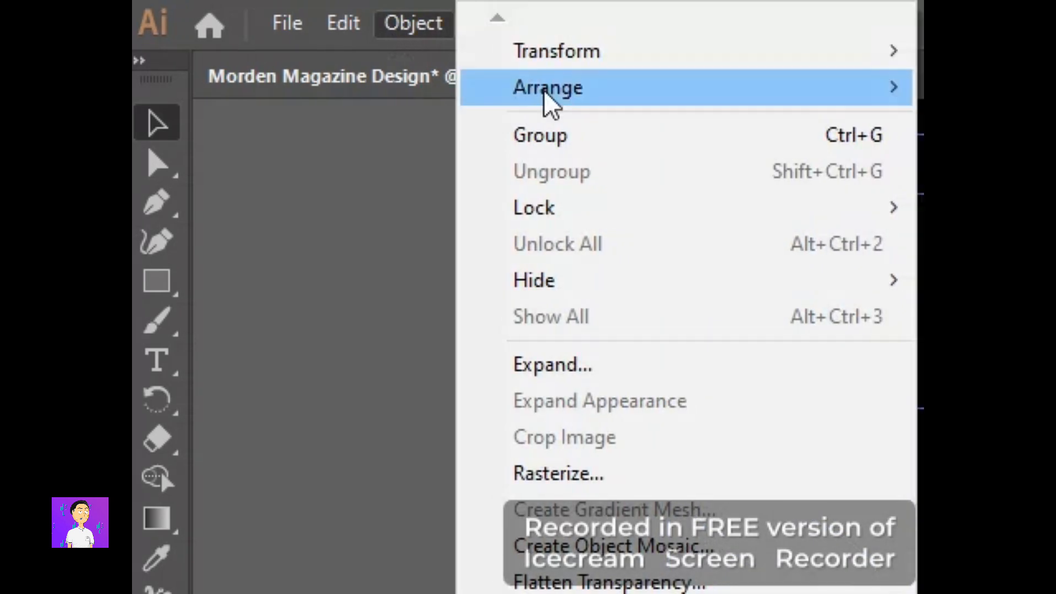
pyautogui.moveTo(528, 464)
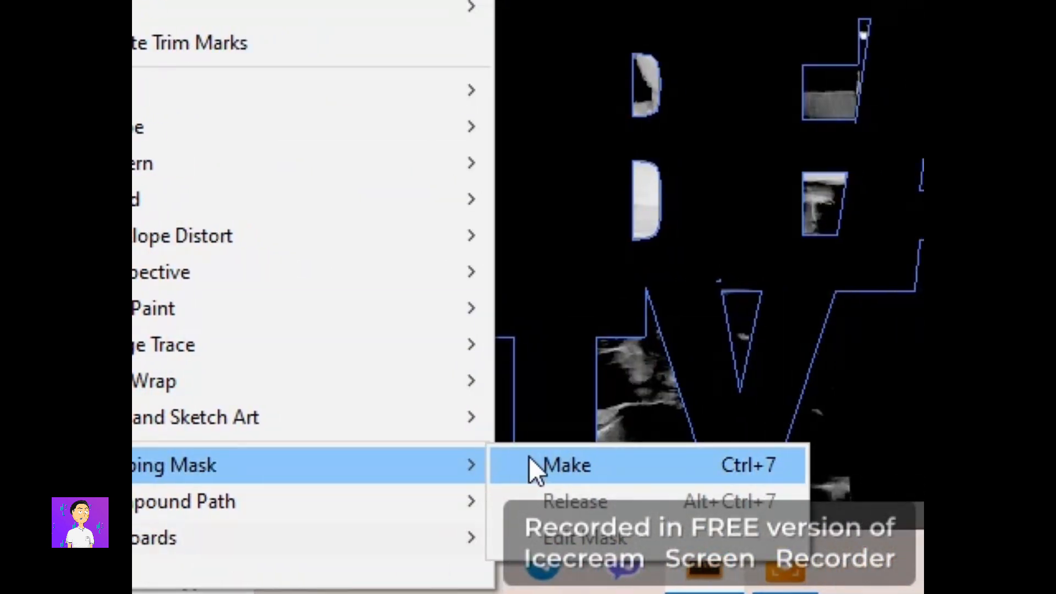
pyautogui.click(710, 465)
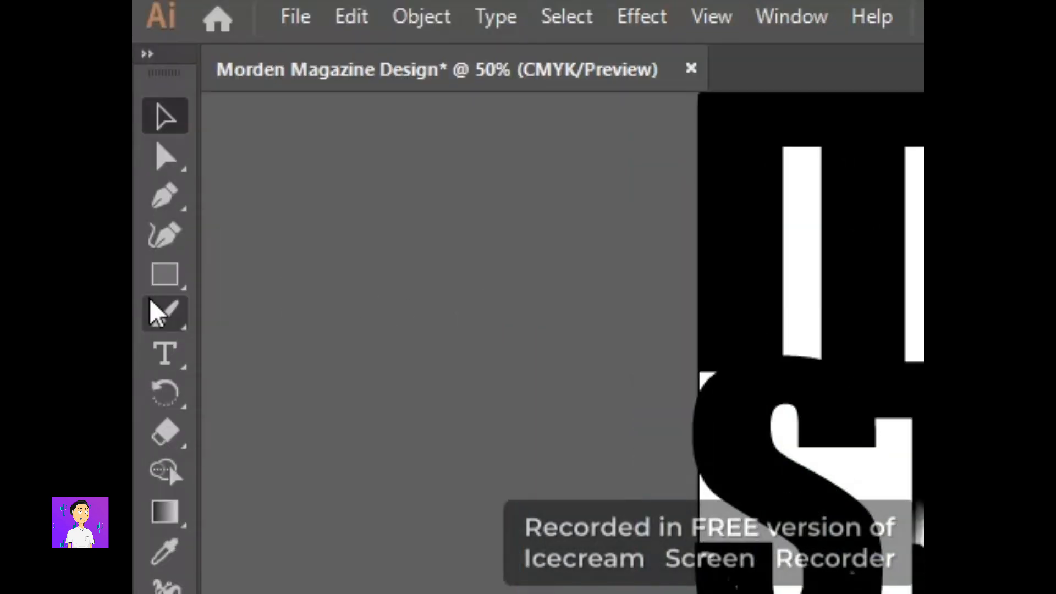
# Draw a tall rectangle over the middle of the page and fill it with bright red (H 360°, S 100%, B 99%).
pyautogui.click(157, 288)
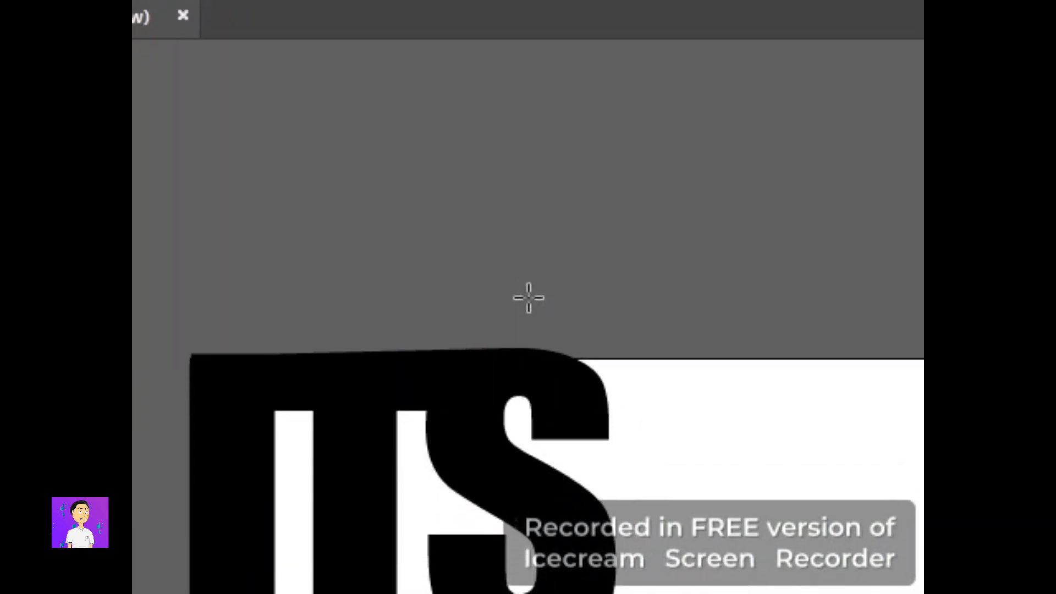
pyautogui.moveTo(528, 297); pyautogui.dragTo(531, 447)
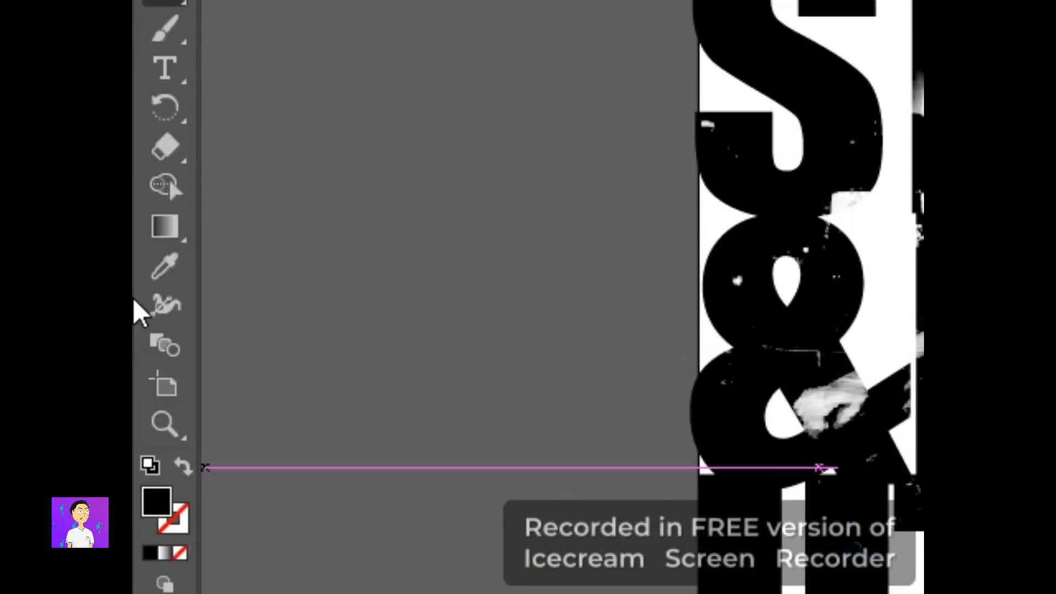
pyautogui.doubleClick(157, 334)
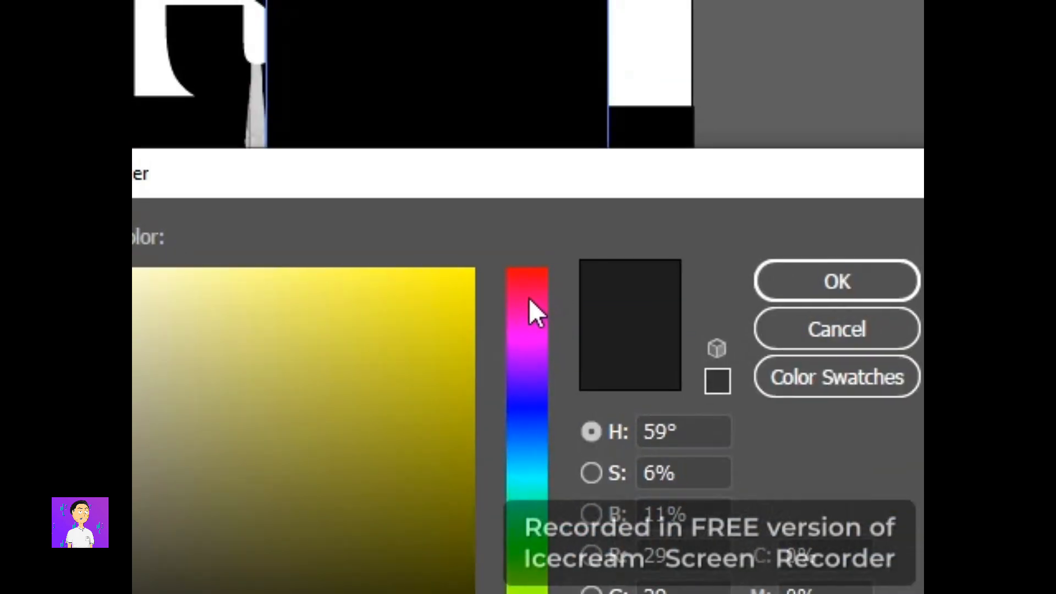
pyautogui.moveTo(529, 298); pyautogui.dragTo(529, 244)
pyautogui.click(473, 323)
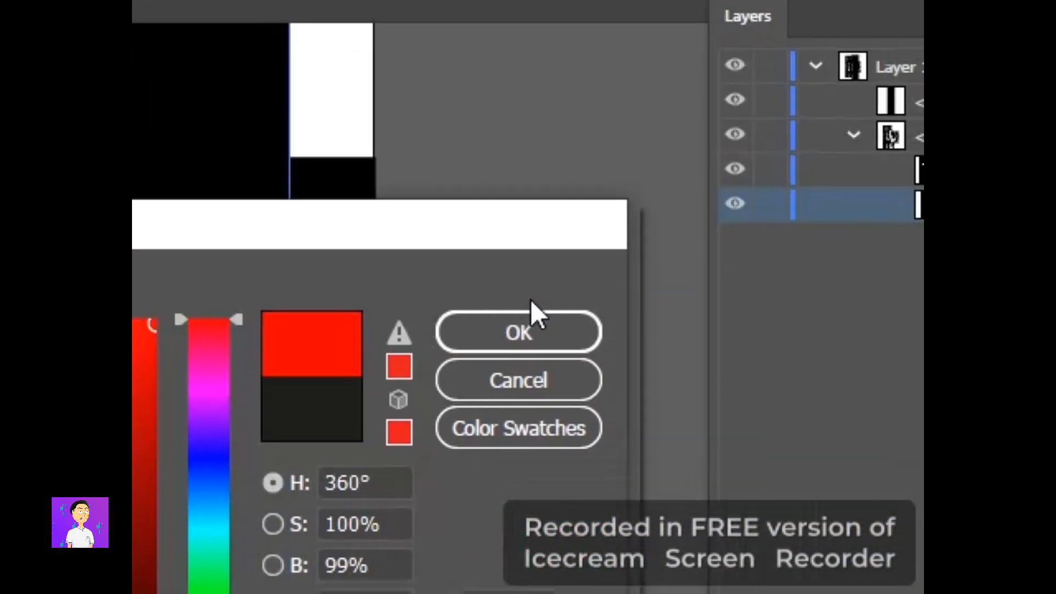
pyautogui.click(529, 298)
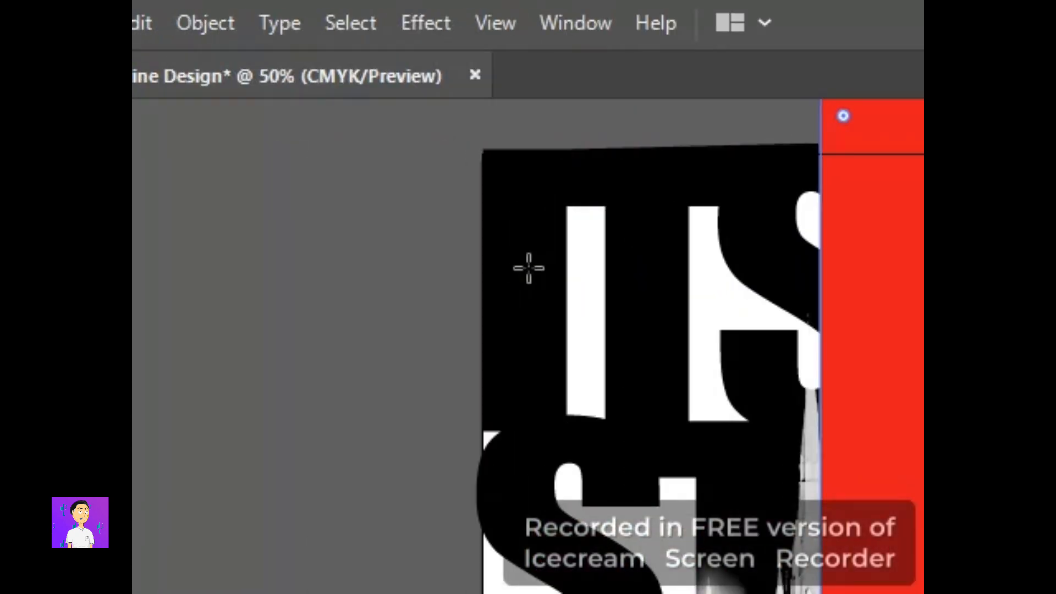
# Slant the red rectangle by shifting its upper anchors left and lower anchors right, making a diagonal band about 207 mm wide and 319 mm tall.
pyautogui.click(179, 167)
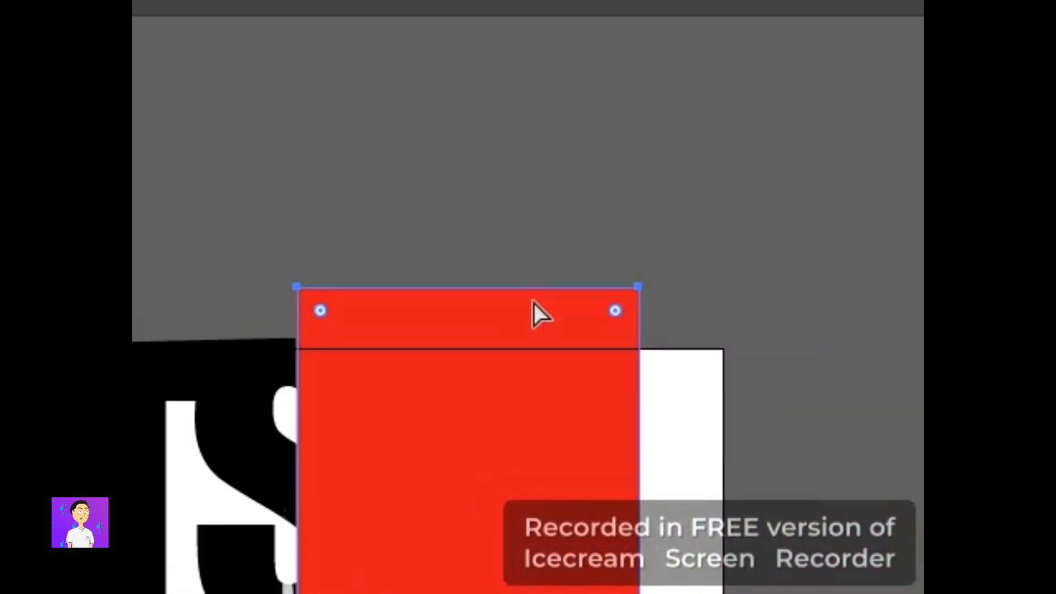
pyautogui.click(529, 298)
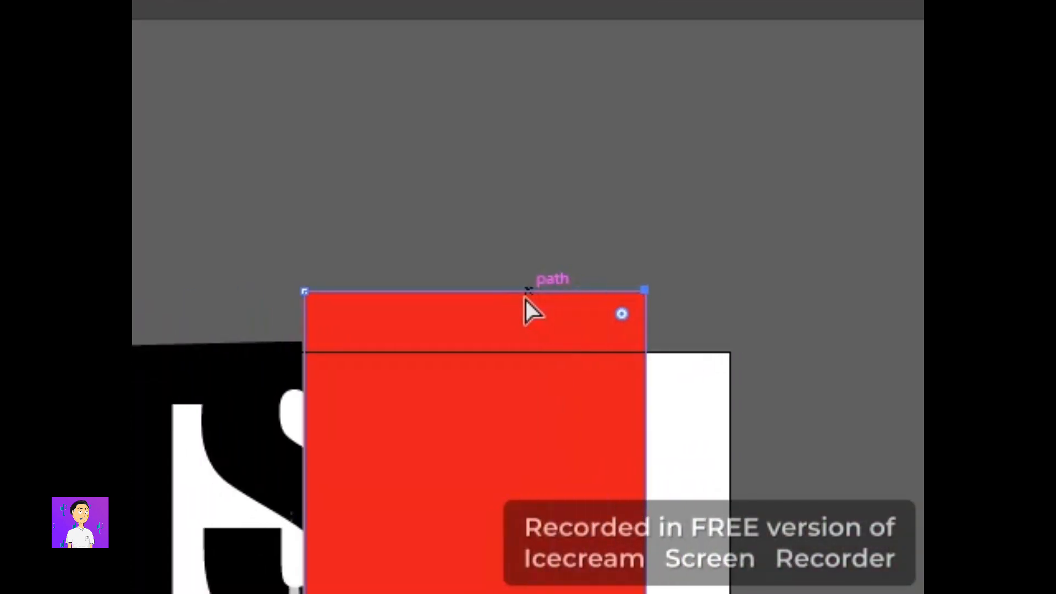
pyautogui.moveTo(529, 299)
pyautogui.mouseDown()
pyautogui.moveTo(196, 327)
pyautogui.moveTo(517, 298)
pyautogui.mouseUp()
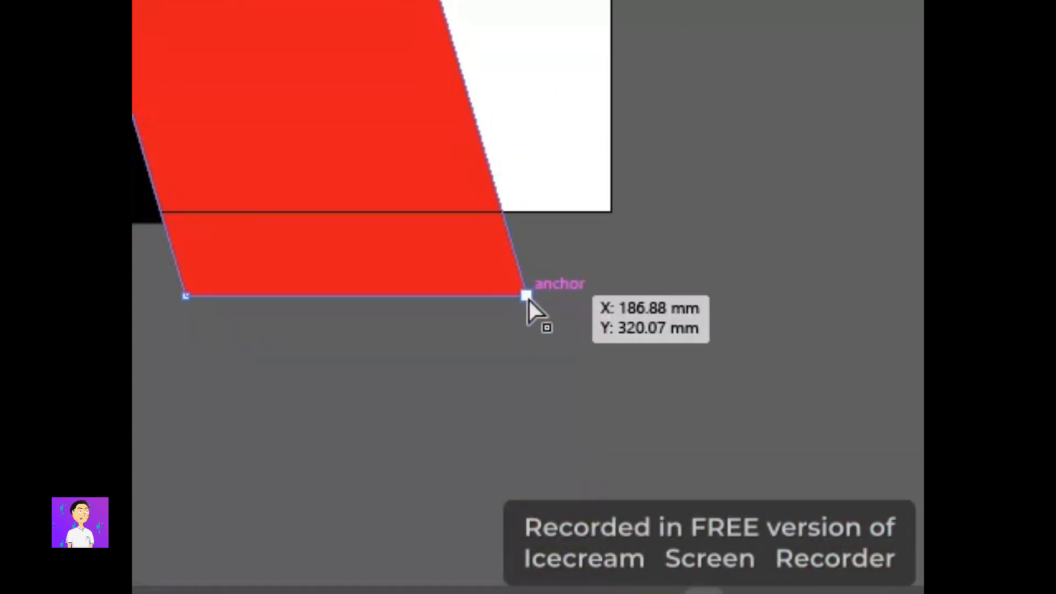
pyautogui.moveTo(528, 297); pyautogui.dragTo(634, 266)
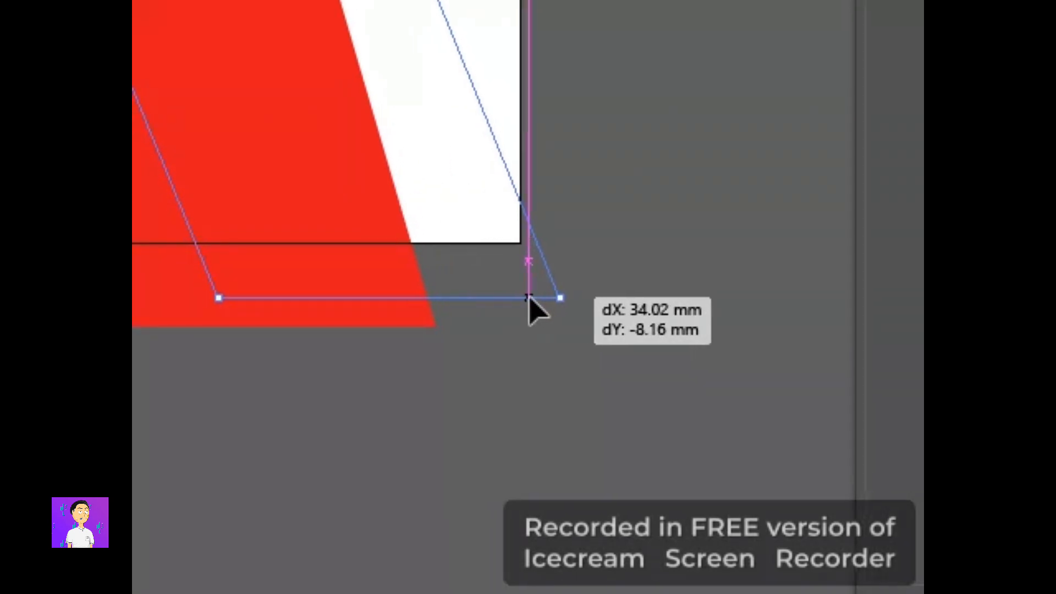
pyautogui.moveTo(528, 299); pyautogui.dragTo(528, 298)
# Cut the slanted red band and paste it in front of the photo inside the isolated clip group.
pyautogui.press('v')
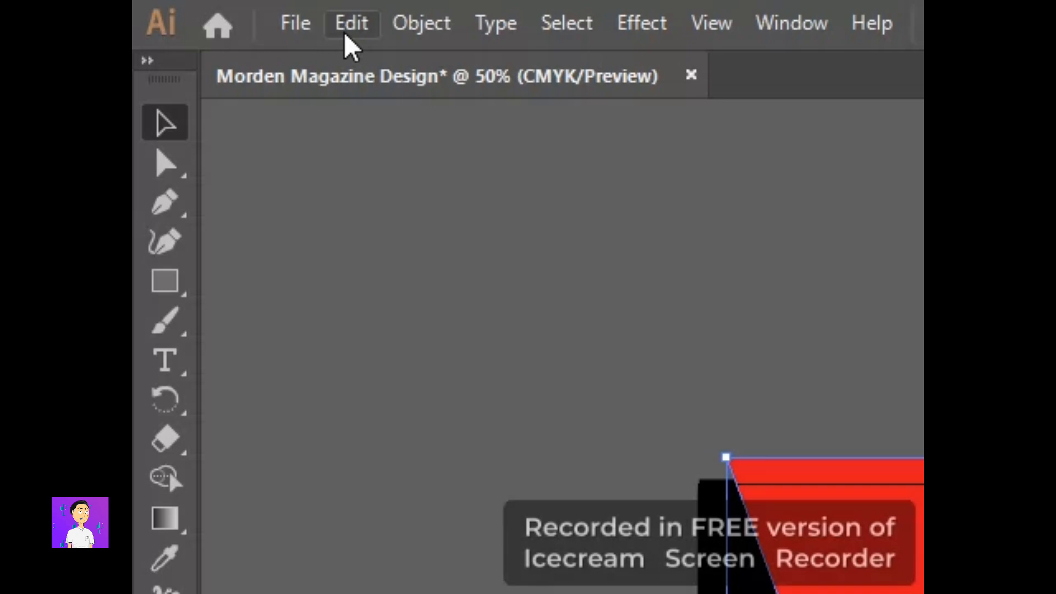
pyautogui.click(347, 24)
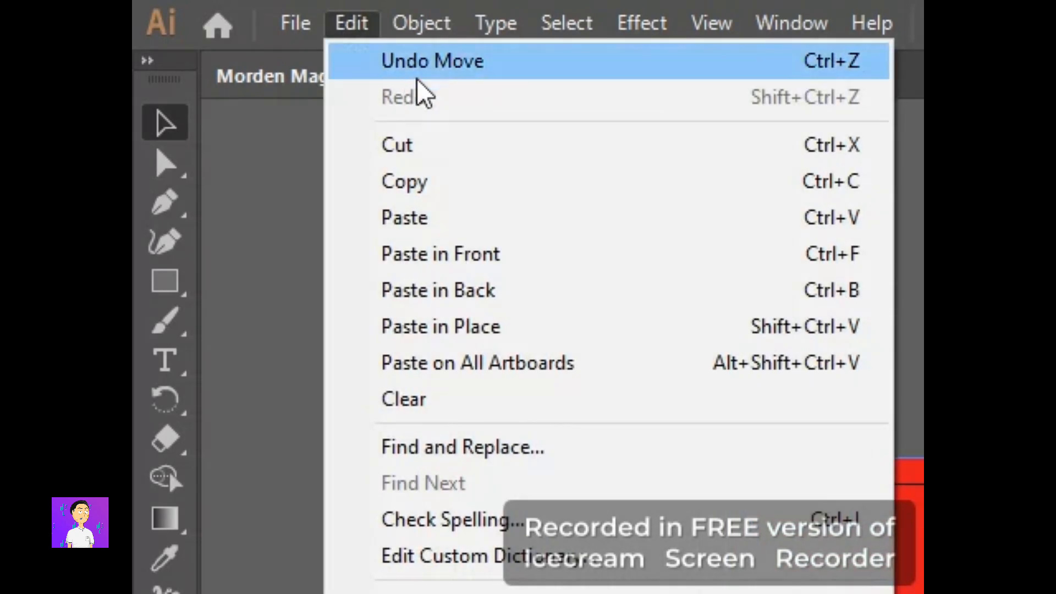
pyautogui.click(530, 150)
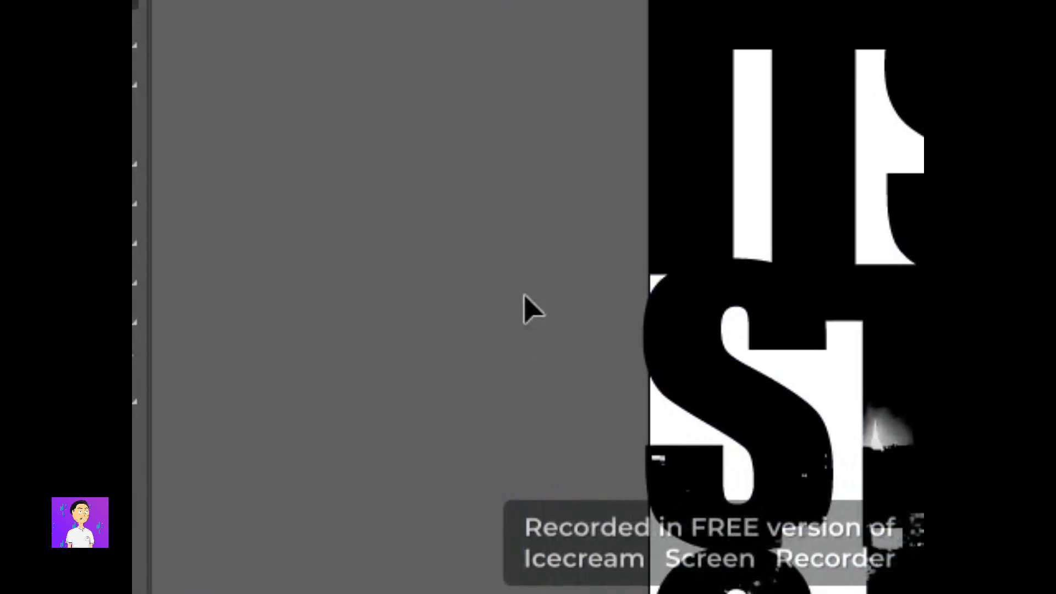
pyautogui.moveTo(554, 425); pyautogui.dragTo(526, 297)
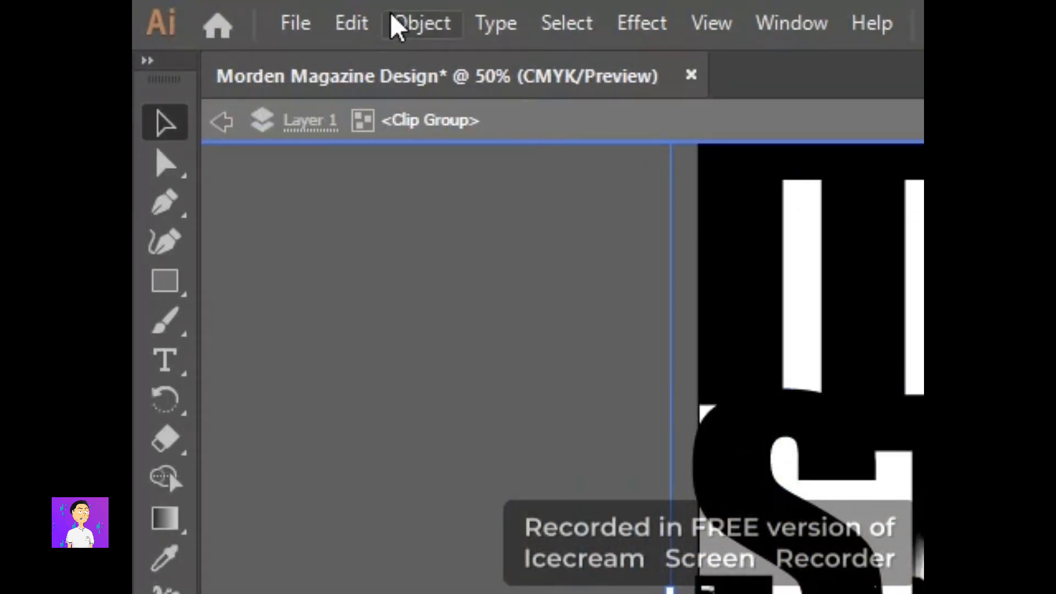
pyautogui.click(352, 22)
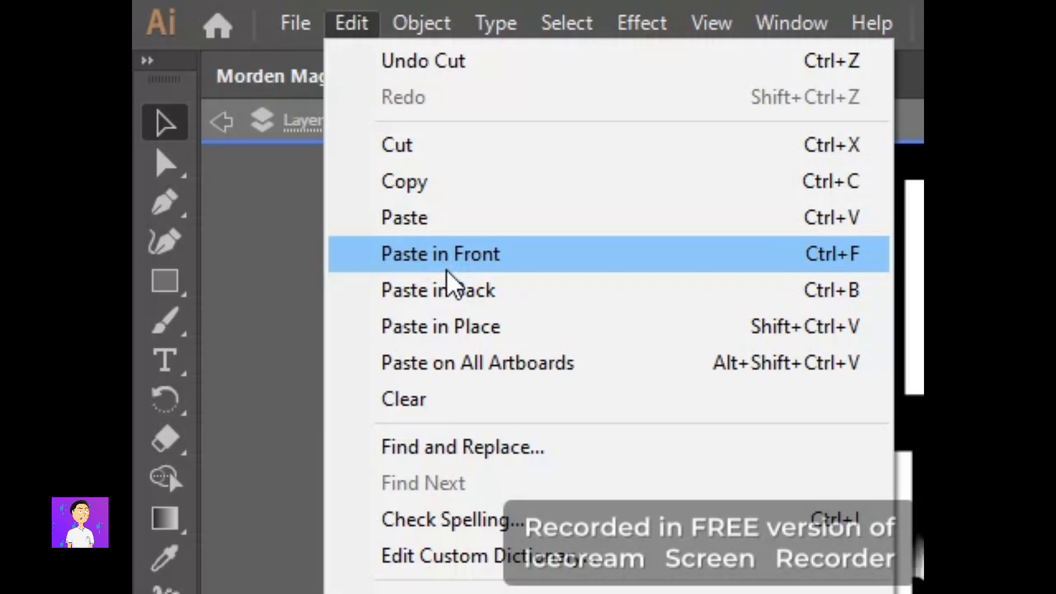
pyautogui.click(447, 272)
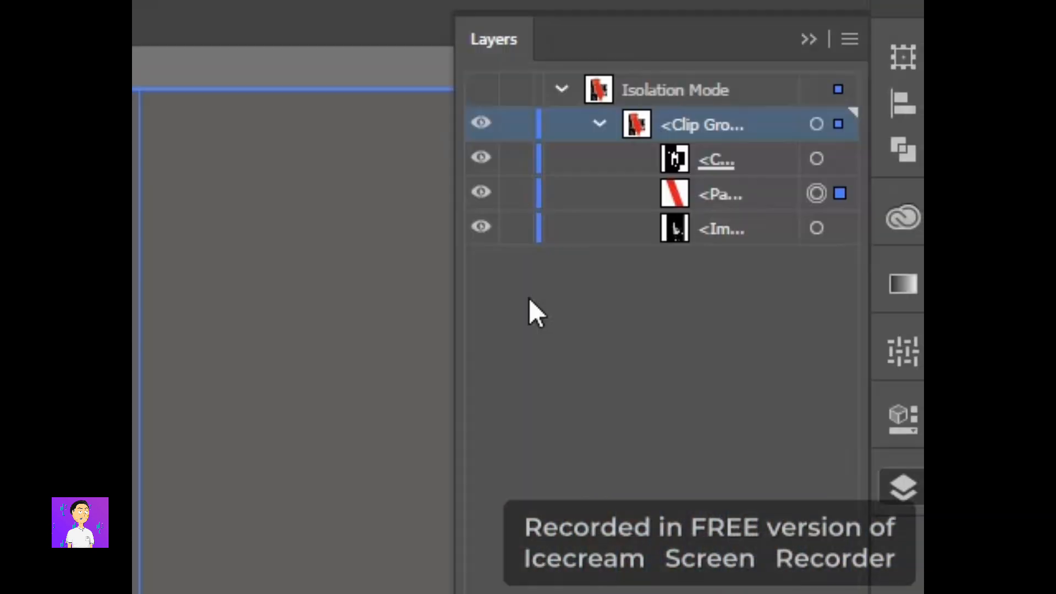
# Set the red band's blend mode to Multiply and place a copy of it on each side of the original.
pyautogui.click(913, 419)
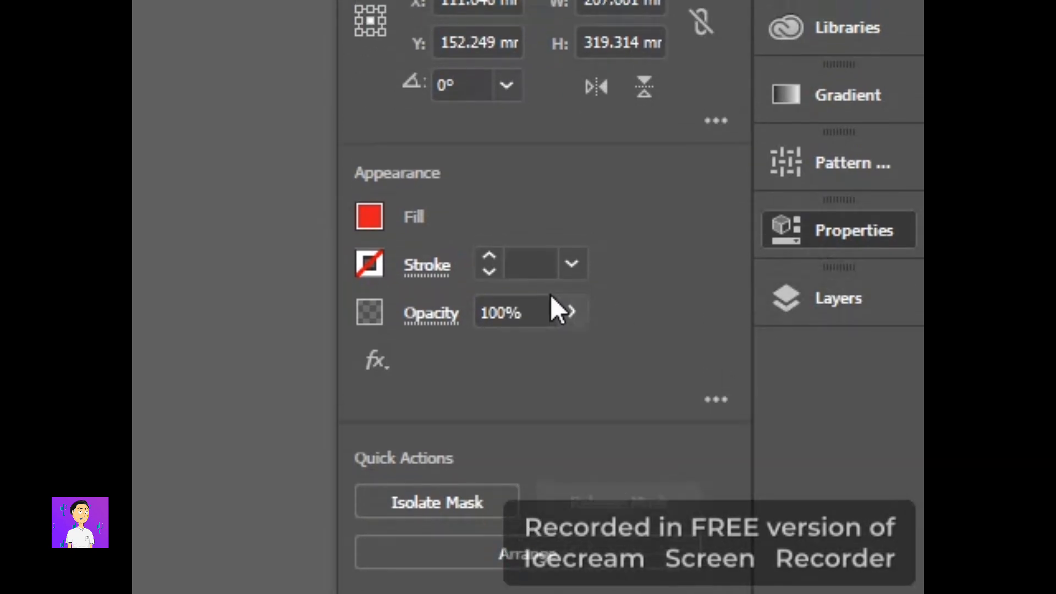
pyautogui.click(430, 313)
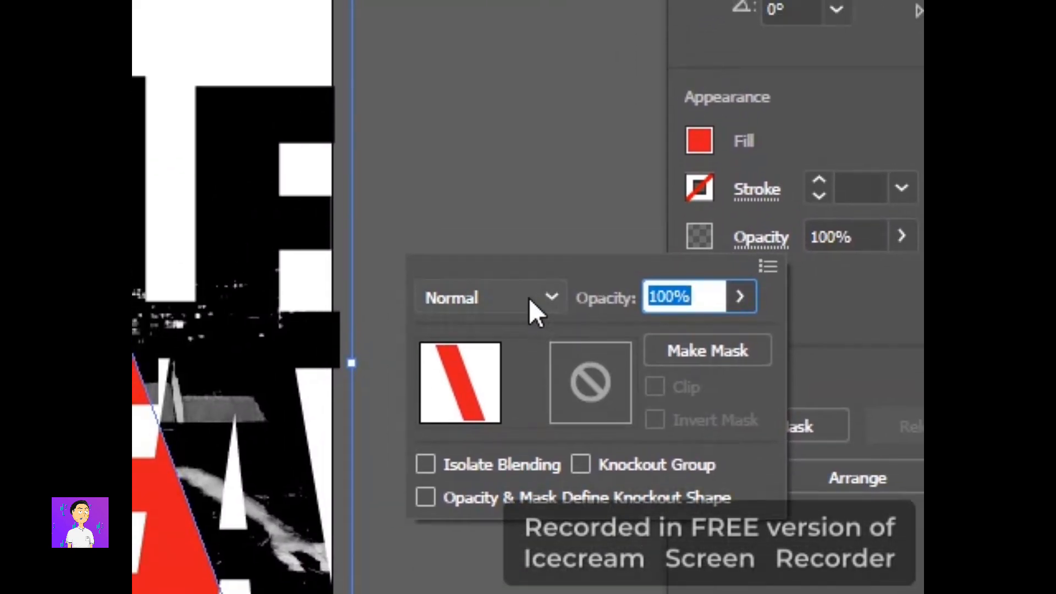
pyautogui.click(529, 299)
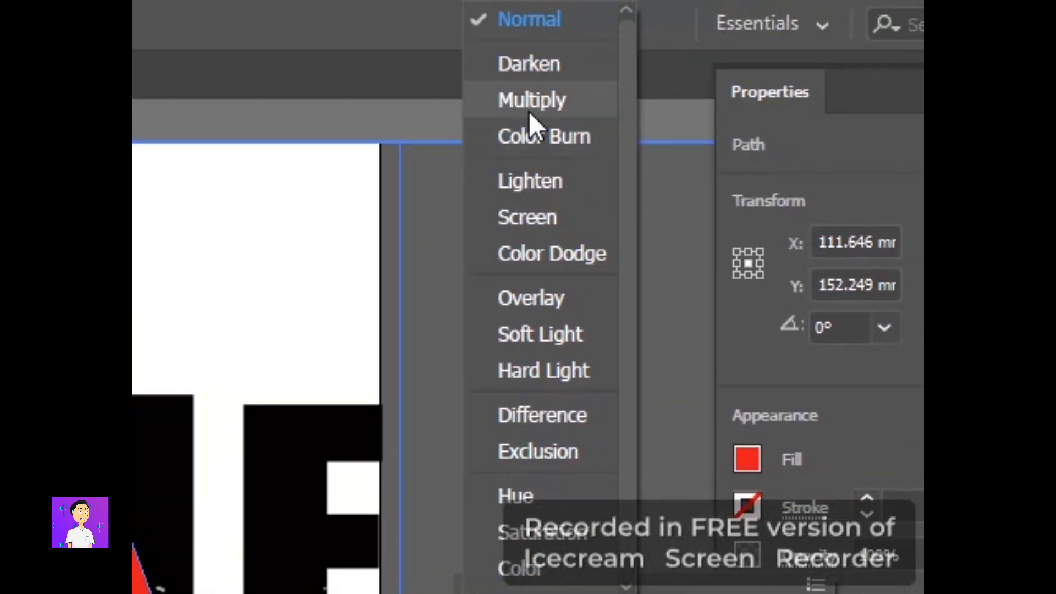
pyautogui.click(529, 112)
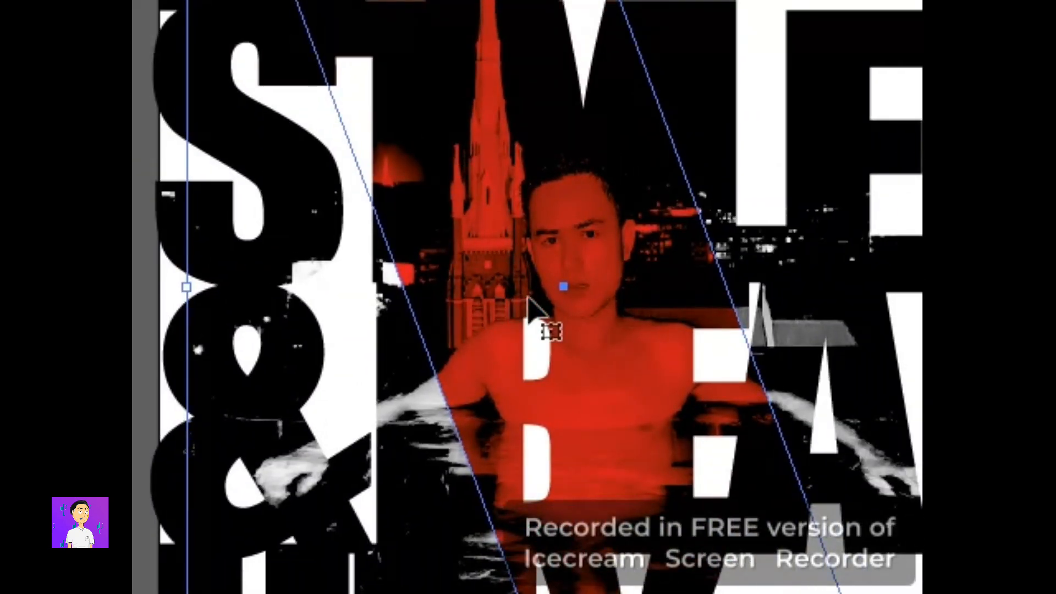
pyautogui.moveTo(528, 300)
pyautogui.mouseDown()
pyautogui.moveTo(179, 572)
pyautogui.moveTo(528, 299)
pyautogui.mouseUp()
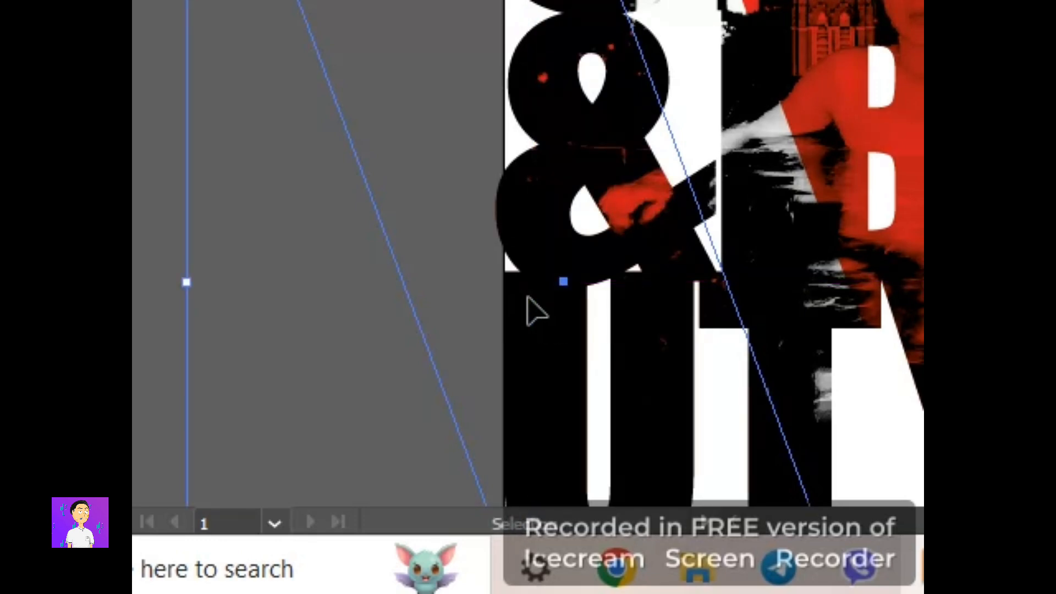
pyautogui.moveTo(527, 296)
pyautogui.mouseDown()
pyautogui.moveTo(542, 278)
pyautogui.moveTo(527, 297)
pyautogui.mouseUp()
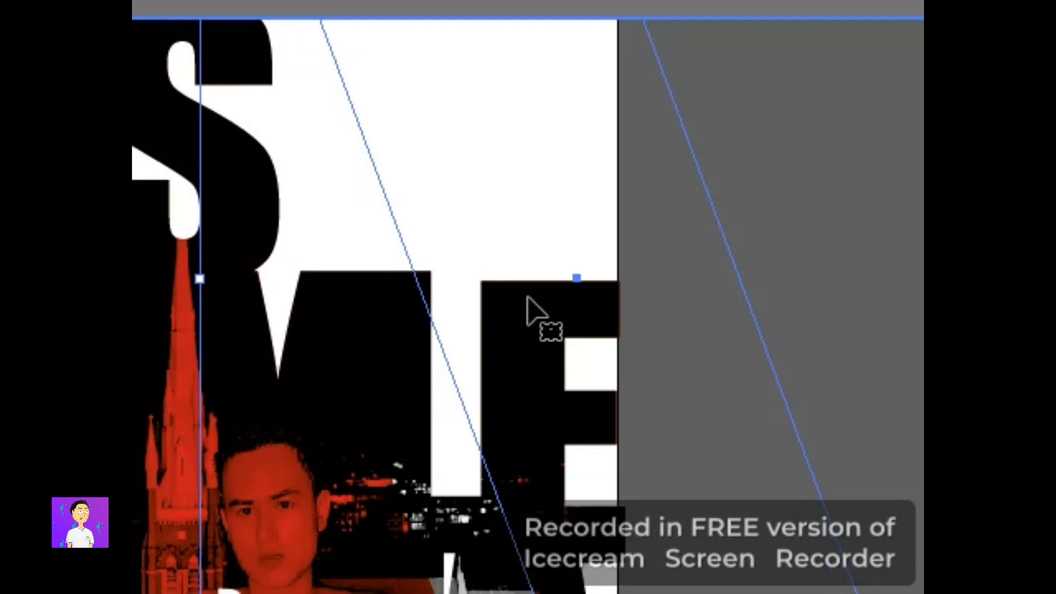
# Add the point text "STYLE," in near-white (#FFFFFD) over the church tower beside the man's head, and select all of its characters.
pyautogui.scroll(5, 529, 299)
pyautogui.scroll(-4, 528, 298)
pyautogui.scroll(-3, 528, 299)
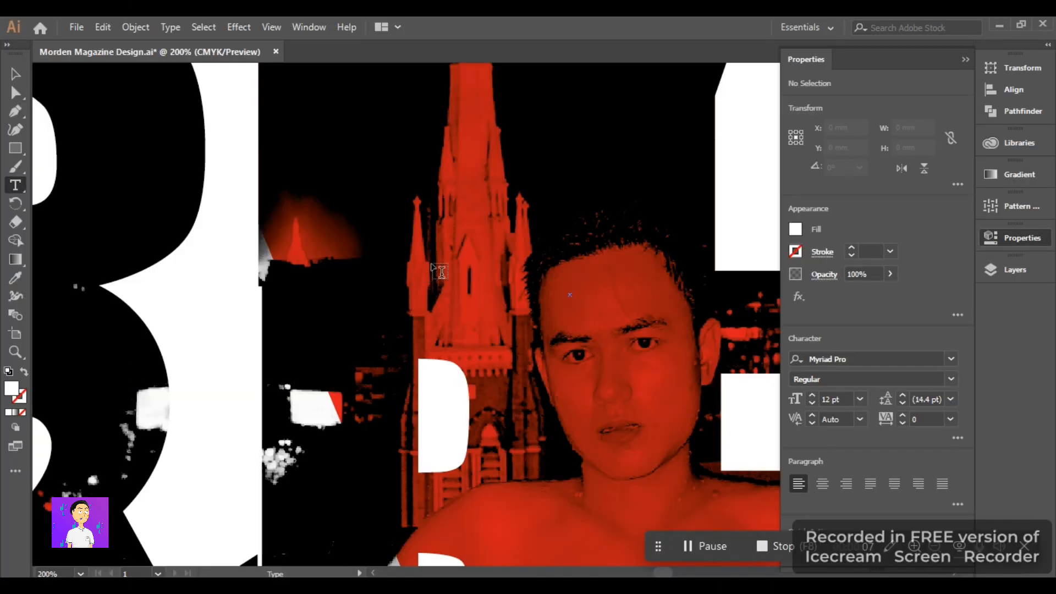
pyautogui.click(432, 263)
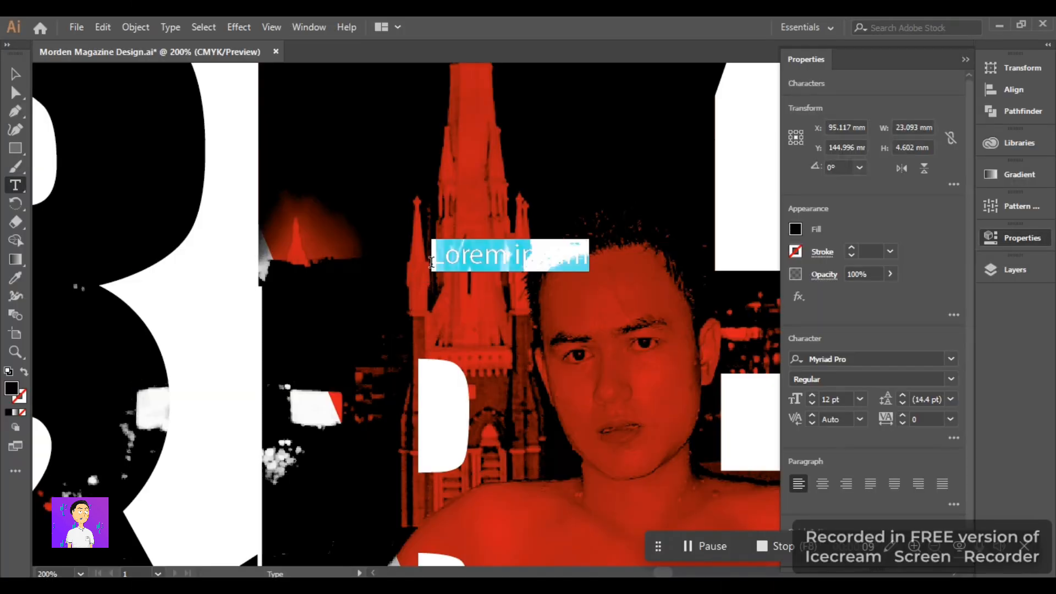
pyautogui.doubleClick(11, 388)
pyautogui.moveTo(377, 230); pyautogui.dragTo(326, 195)
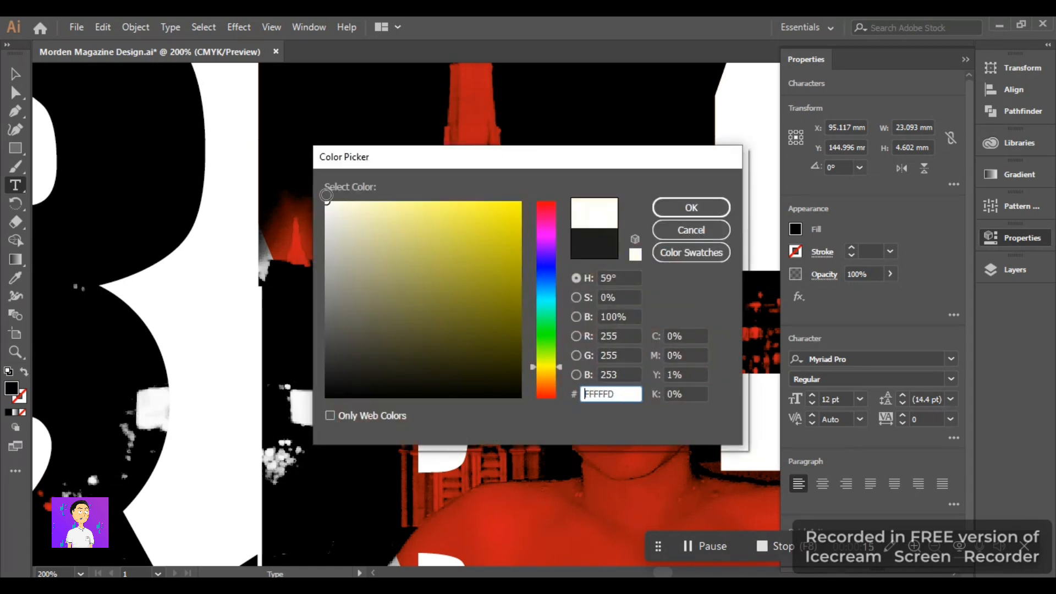
pyautogui.click(687, 208)
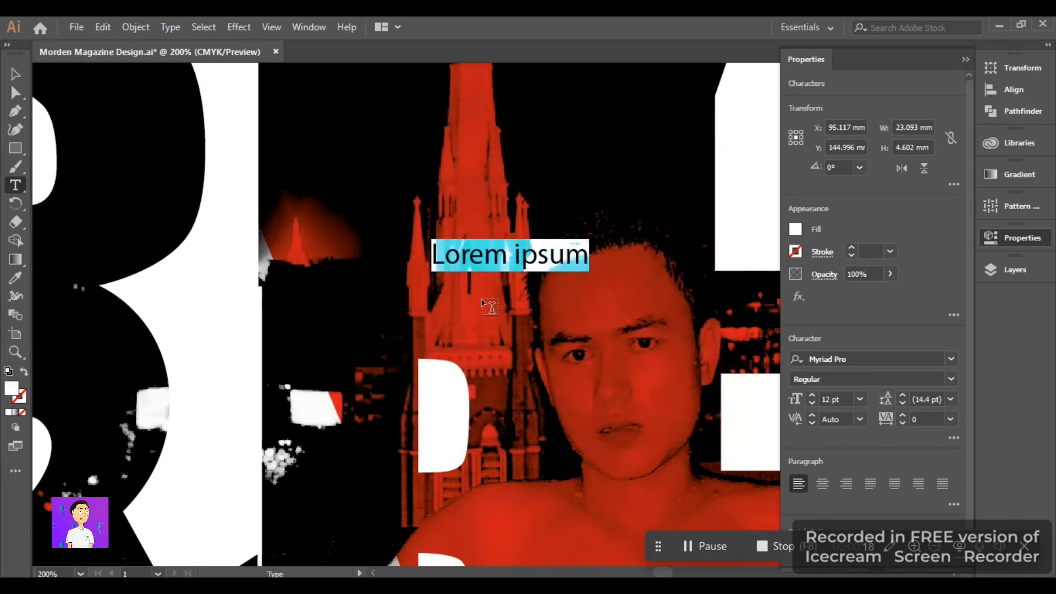
pyautogui.write('STYLE,')
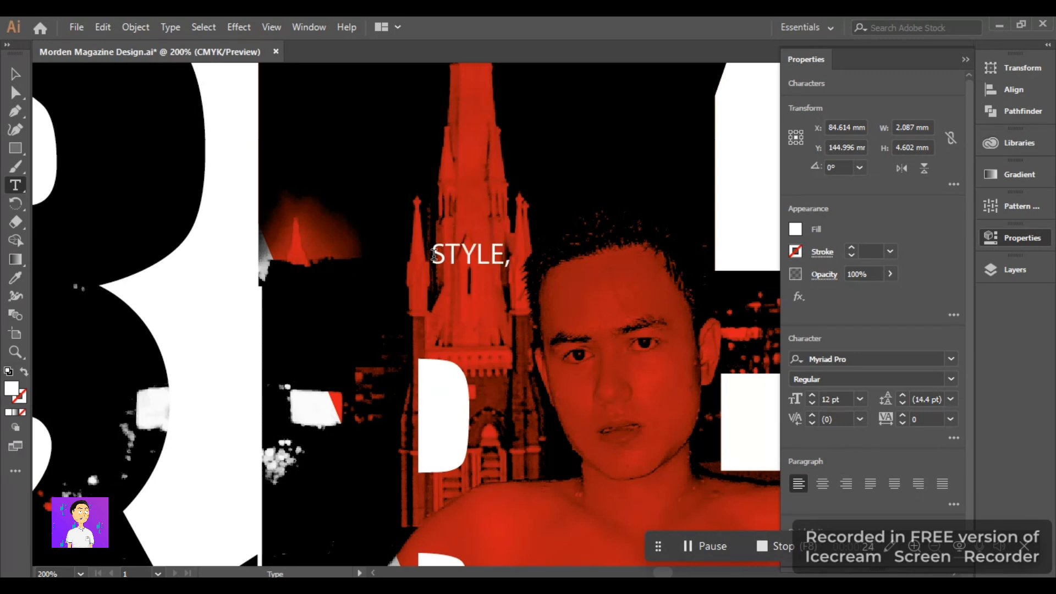
pyautogui.hotkey('ctrl', 'a')
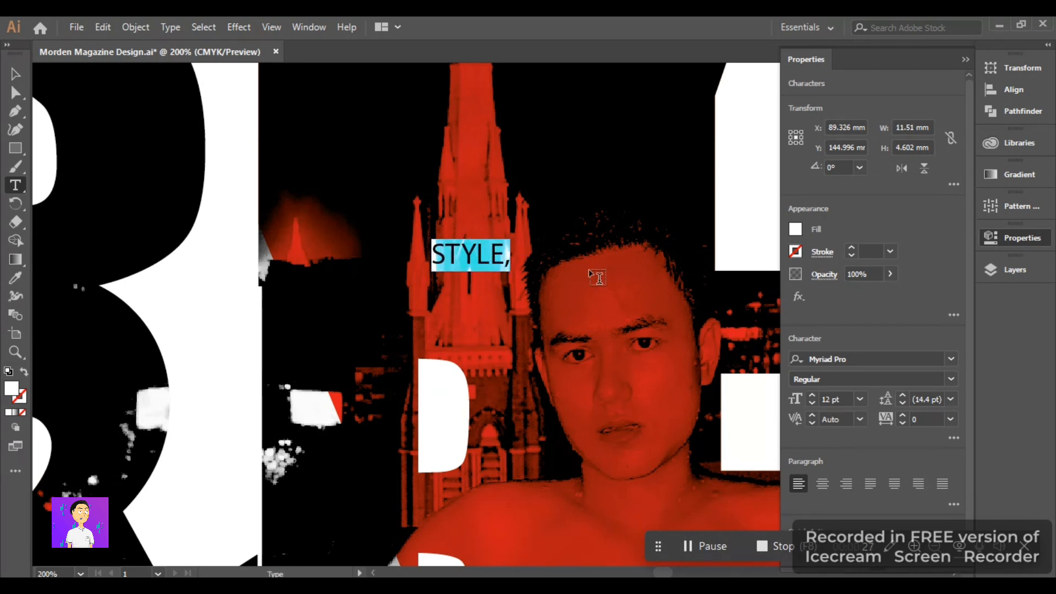
# Set the selected "STYLE," text in the Impact font.
pyautogui.click(951, 360)
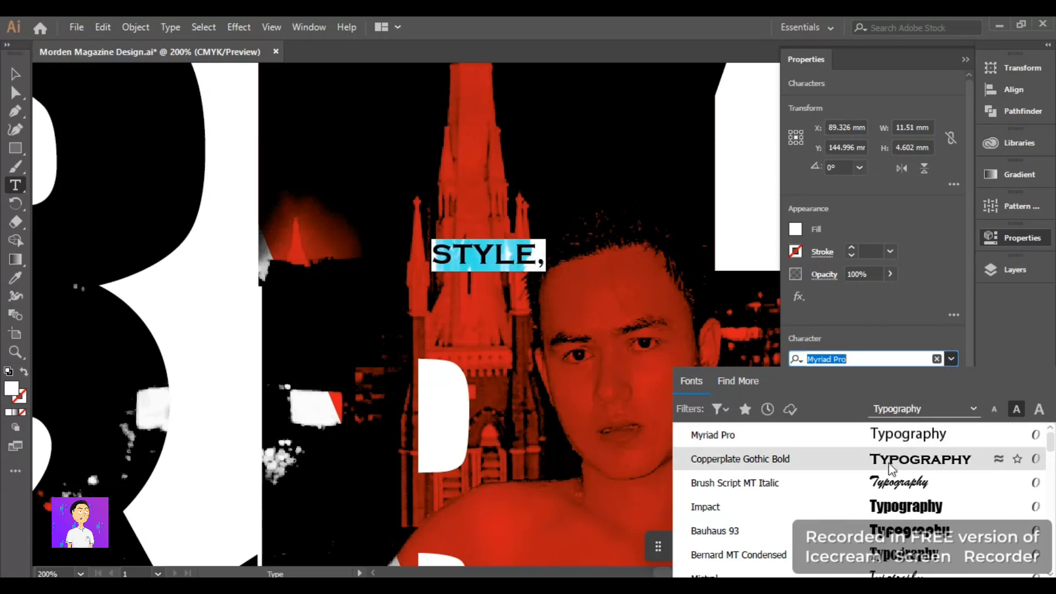
pyautogui.click(866, 515)
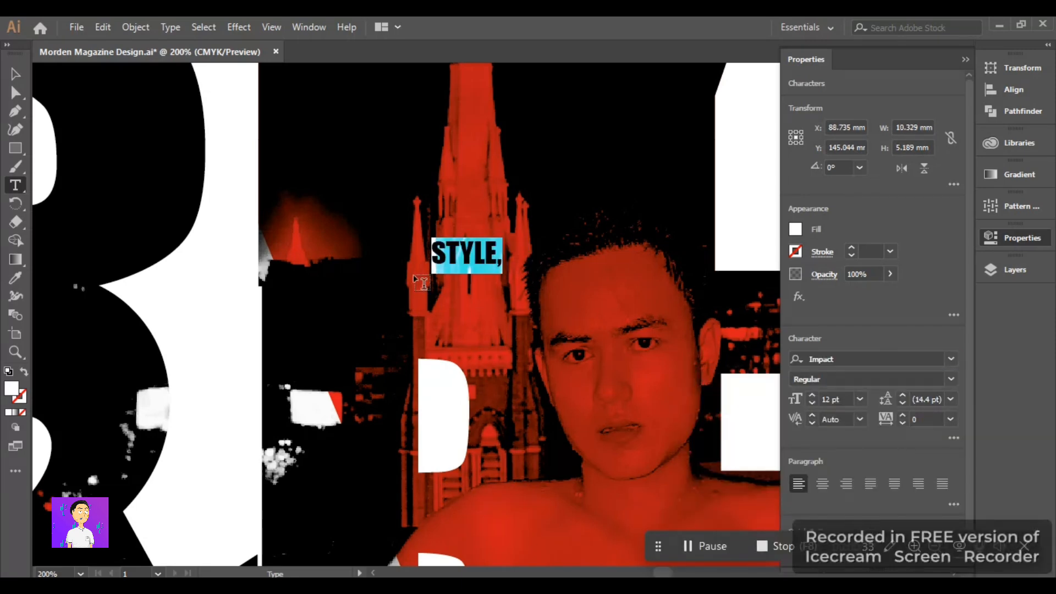
pyautogui.click(14, 91)
# Break the "STYLE," text into two lines, "STY" and "LE,", and set its leading to 8 pt.
pyautogui.press('t')
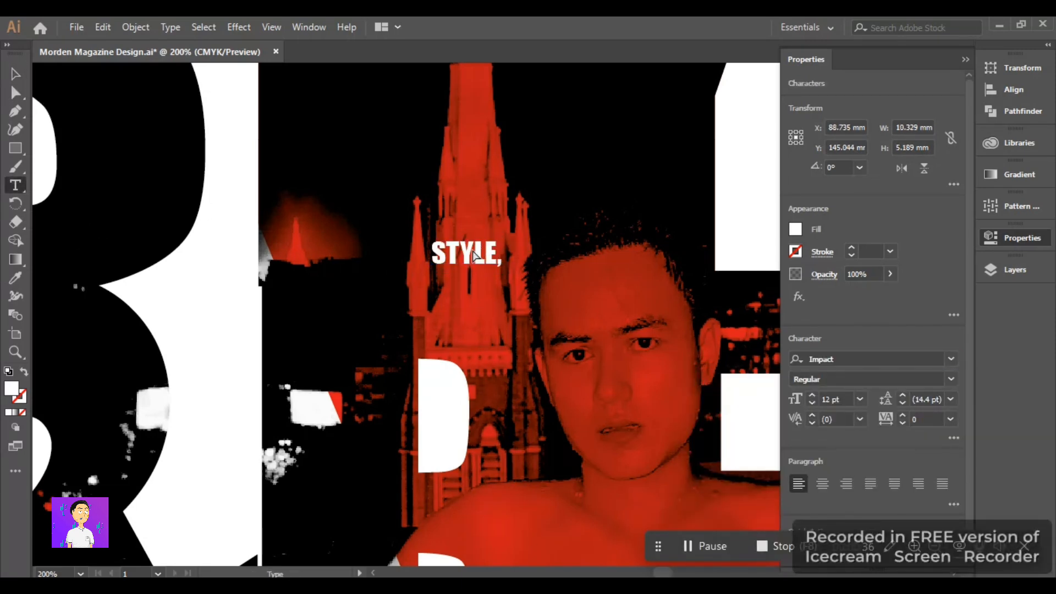
pyautogui.click(472, 248)
pyautogui.press('Return')
pyautogui.hotkey('ctrl', 'a')
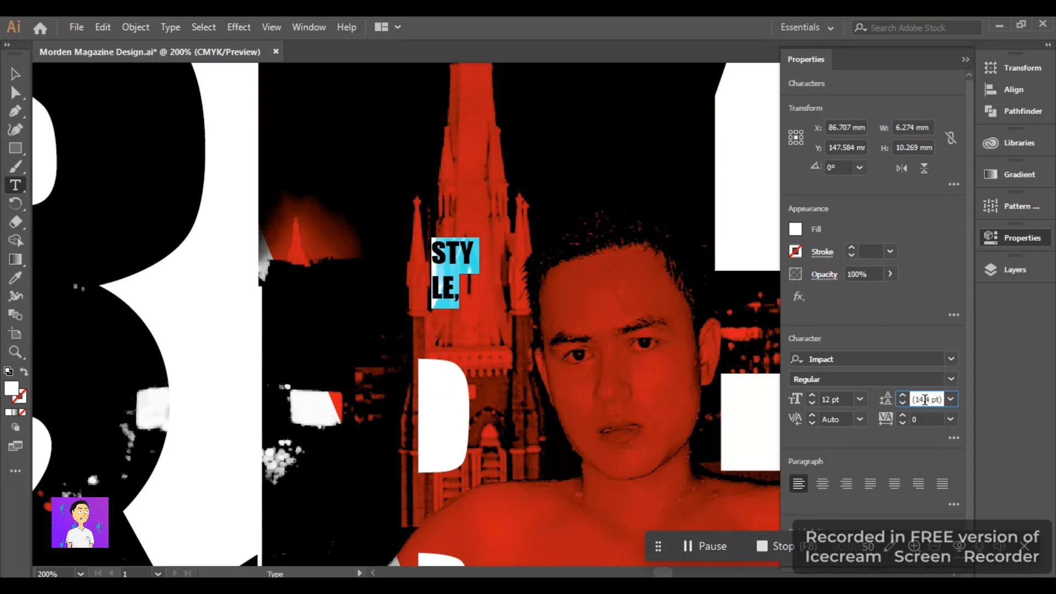
pyautogui.write('15')
pyautogui.press('Return')
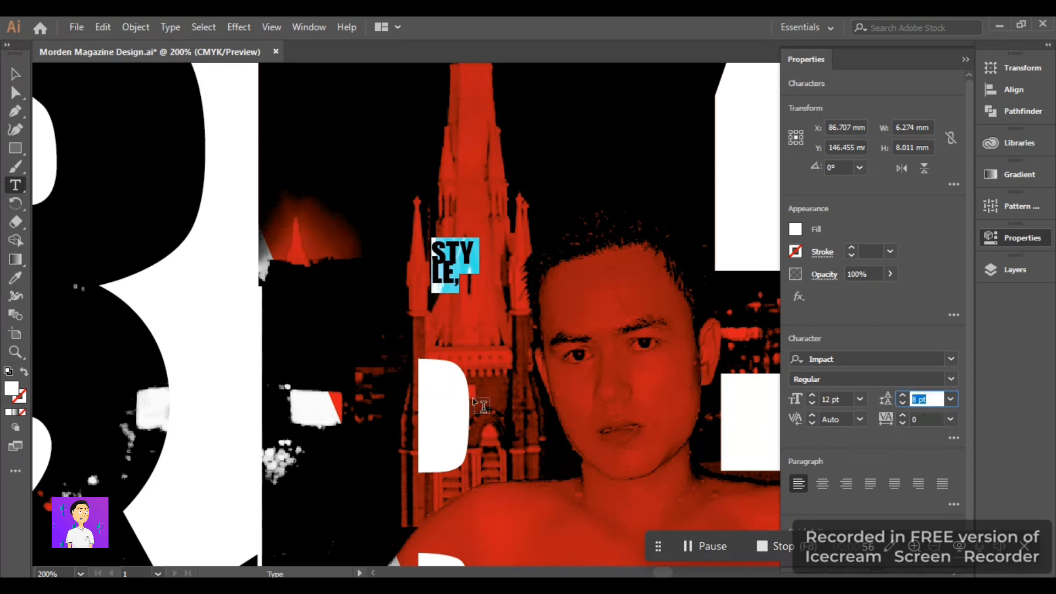
# Enlarge the two-line "STYLE," text to more than double its size and move it higher on the church tower.
pyautogui.click(15, 73)
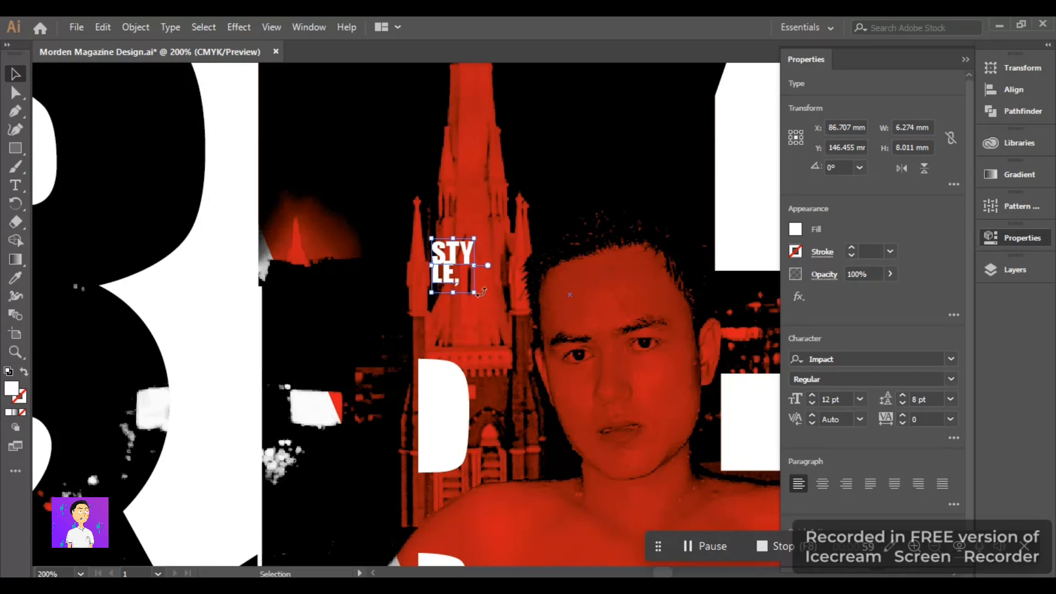
pyautogui.moveTo(477, 291); pyautogui.dragTo(533, 361)
pyautogui.moveTo(500, 316); pyautogui.dragTo(459, 250)
pyautogui.click(578, 291)
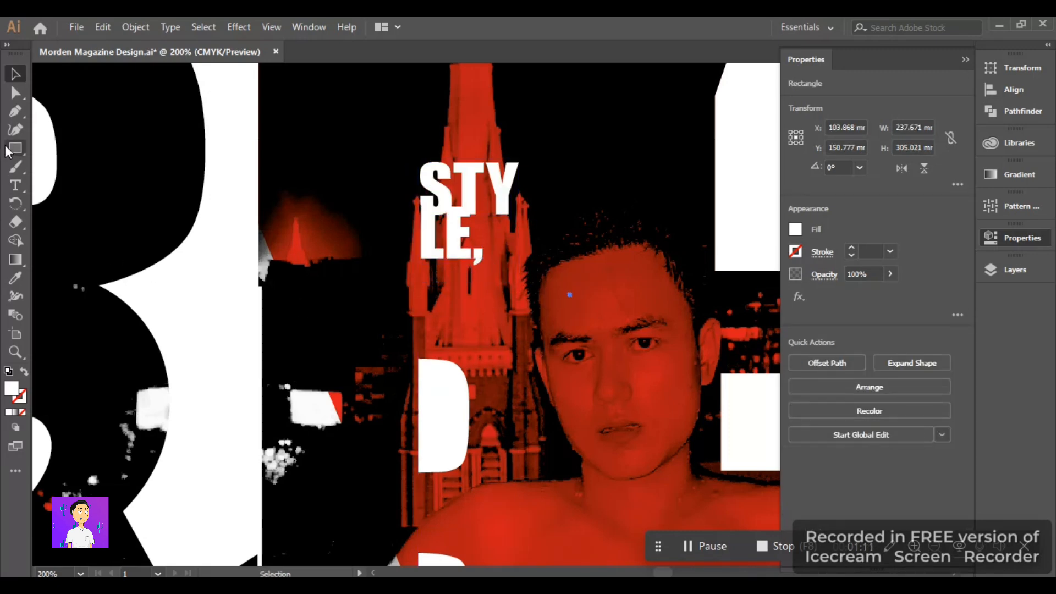
# Draw a white bar about 20 mm by 3.5 mm under the "STYLE," text and add the black date text "30.10.2024" over it.
pyautogui.moveTo(420, 269); pyautogui.dragTo(558, 295)
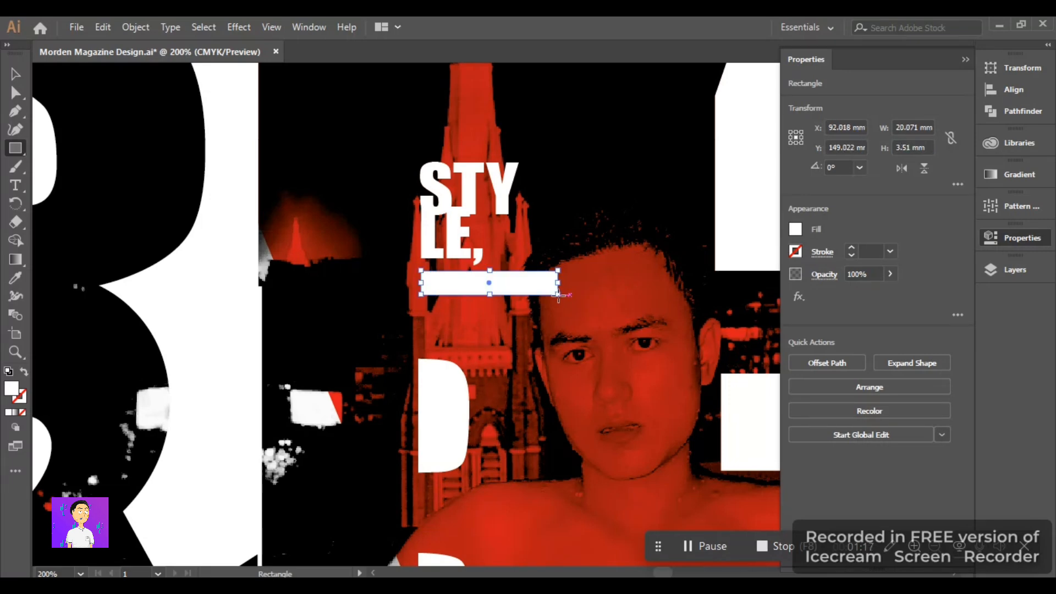
pyautogui.click(16, 185)
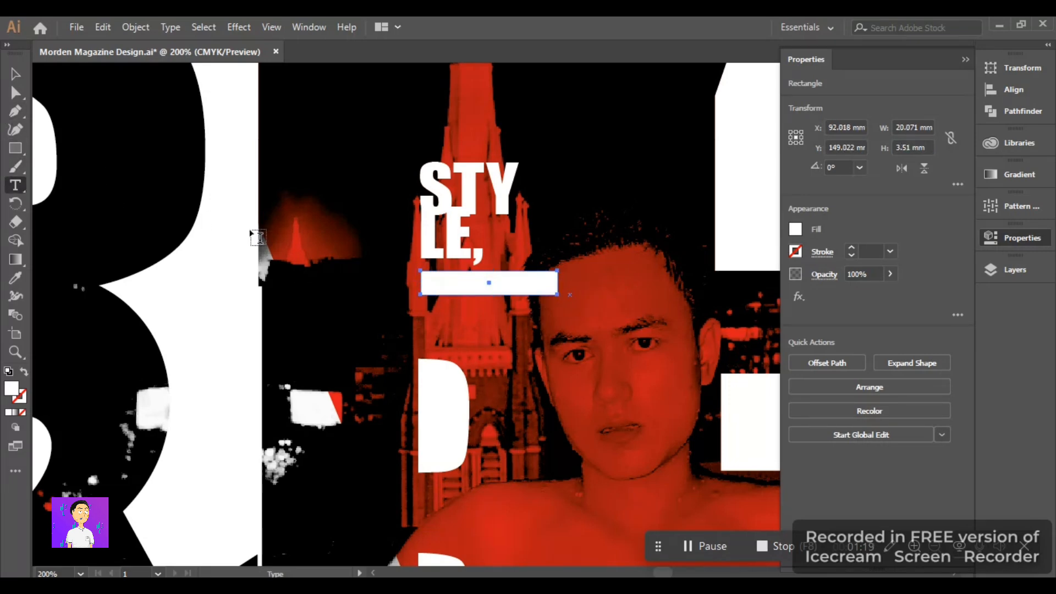
pyautogui.click(435, 285)
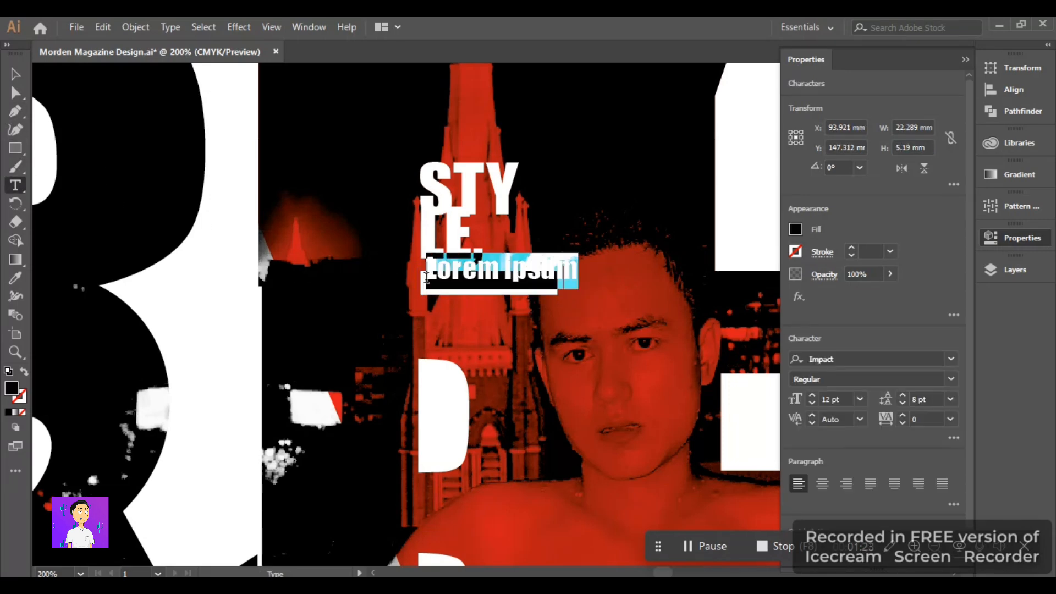
pyautogui.write('30.10.')
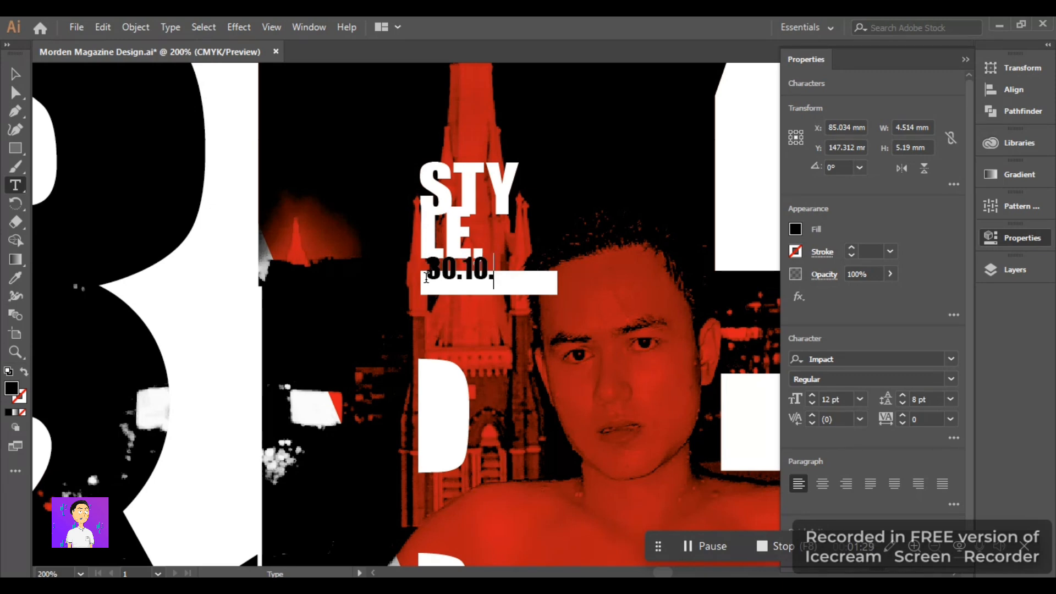
pyautogui.write('2024')
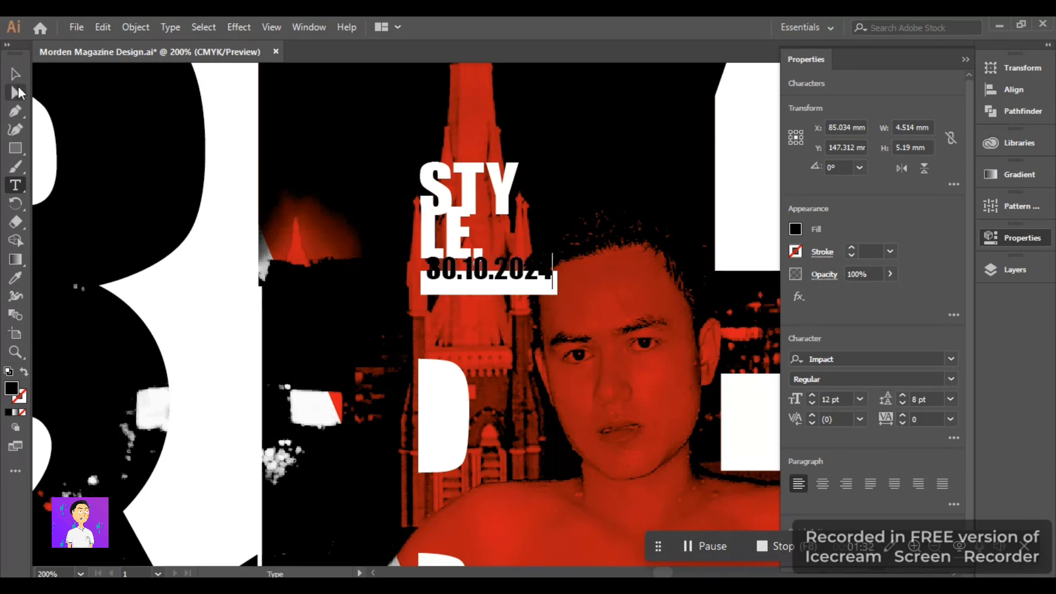
# Scale the date text to about 17.6 mm wide and 3.4 mm tall and fit it inside the white bar.
pyautogui.click(15, 73)
pyautogui.moveTo(387, 176); pyautogui.dragTo(461, 251)
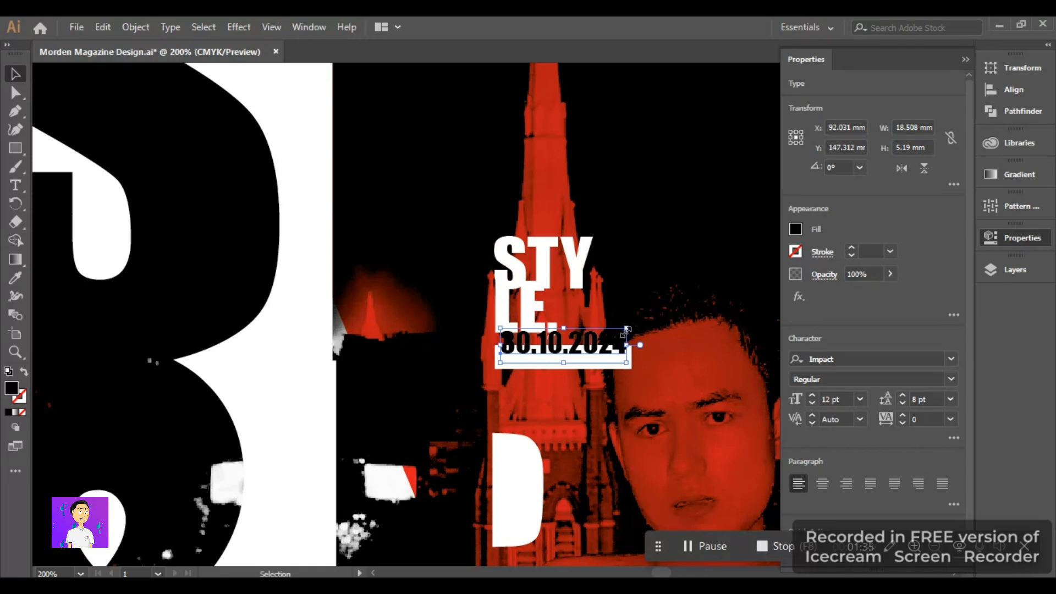
pyautogui.moveTo(625, 329); pyautogui.dragTo(632, 373)
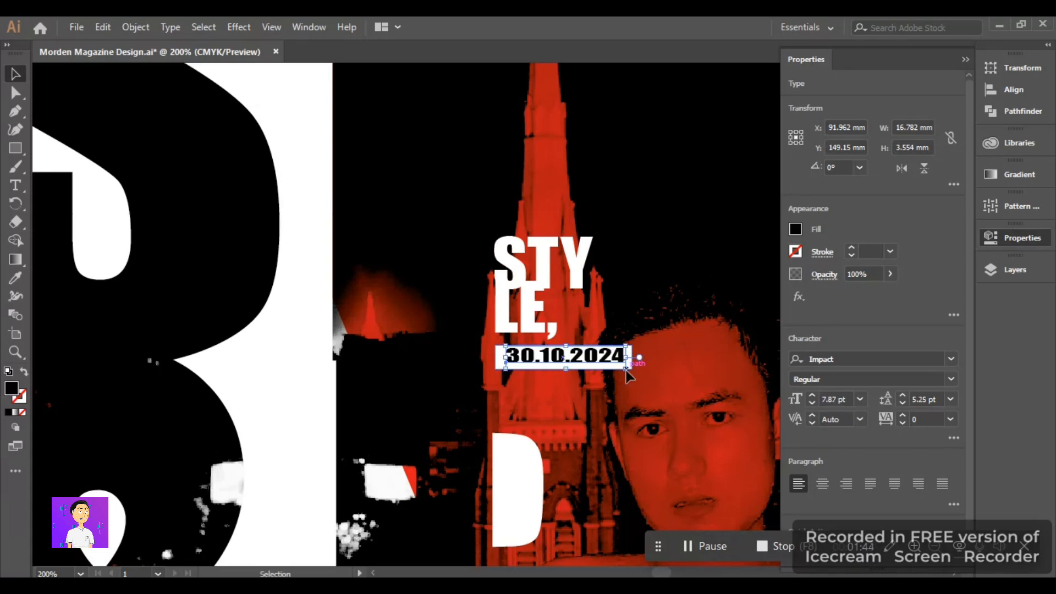
pyautogui.moveTo(503, 369); pyautogui.dragTo(498, 375)
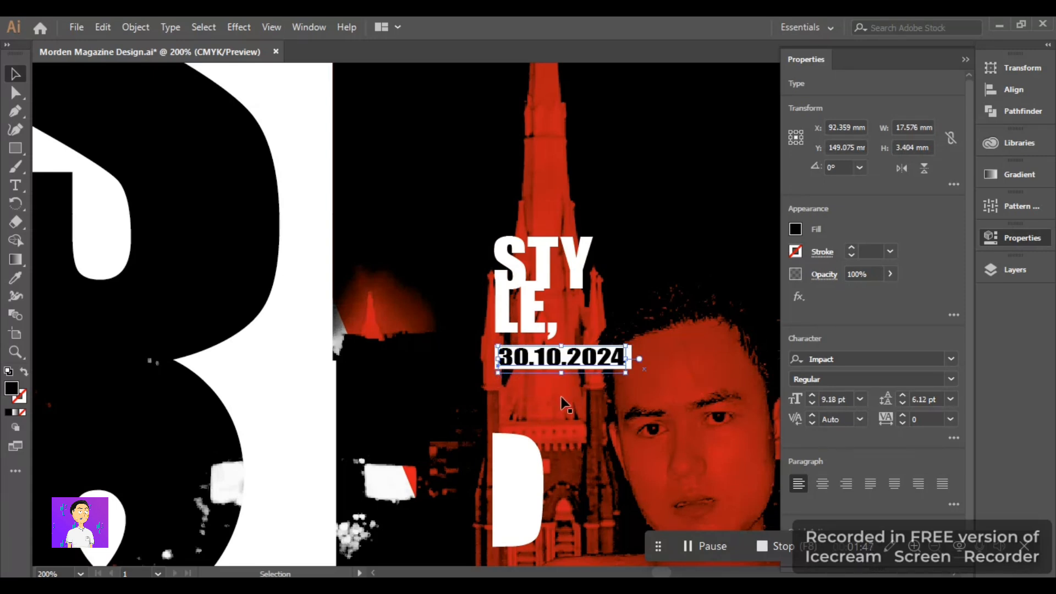
pyautogui.click(592, 412)
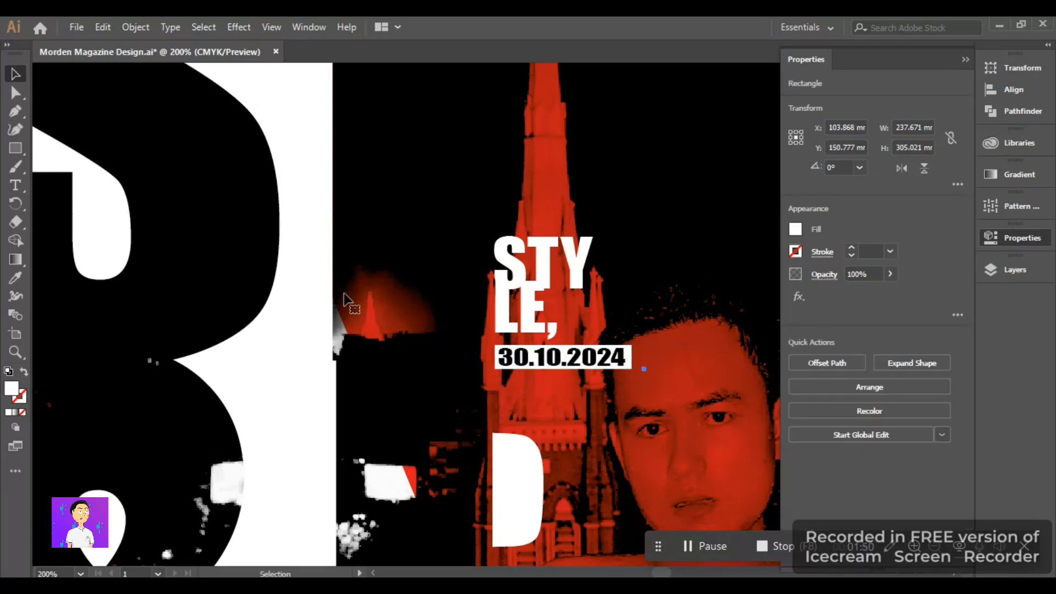
# Add the point text "11:00PM" in 12 pt Impact below the date bar.
pyautogui.press('t')
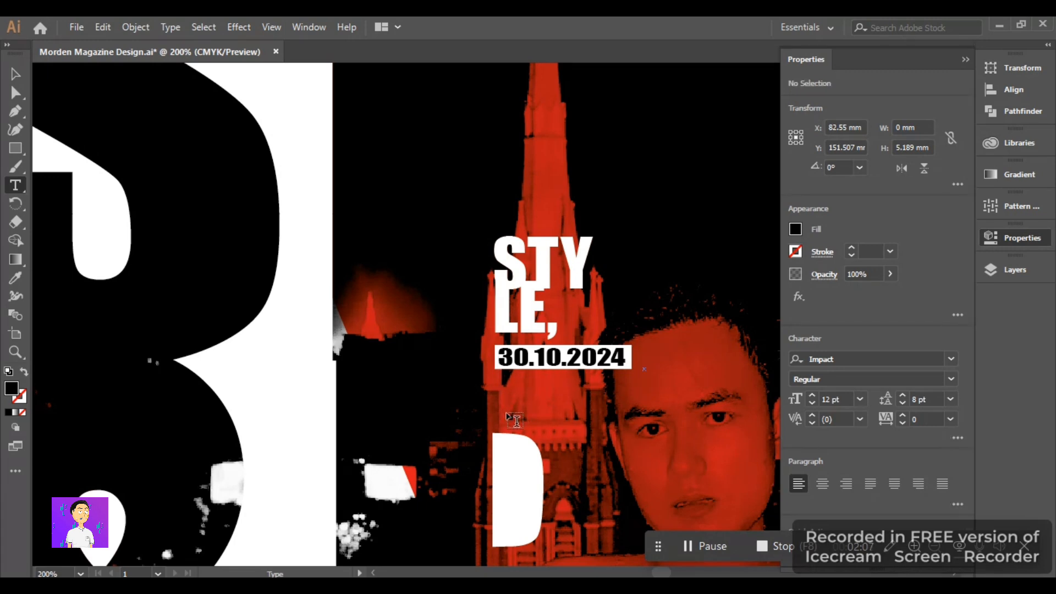
pyautogui.click(506, 412)
pyautogui.write('11:00PM')
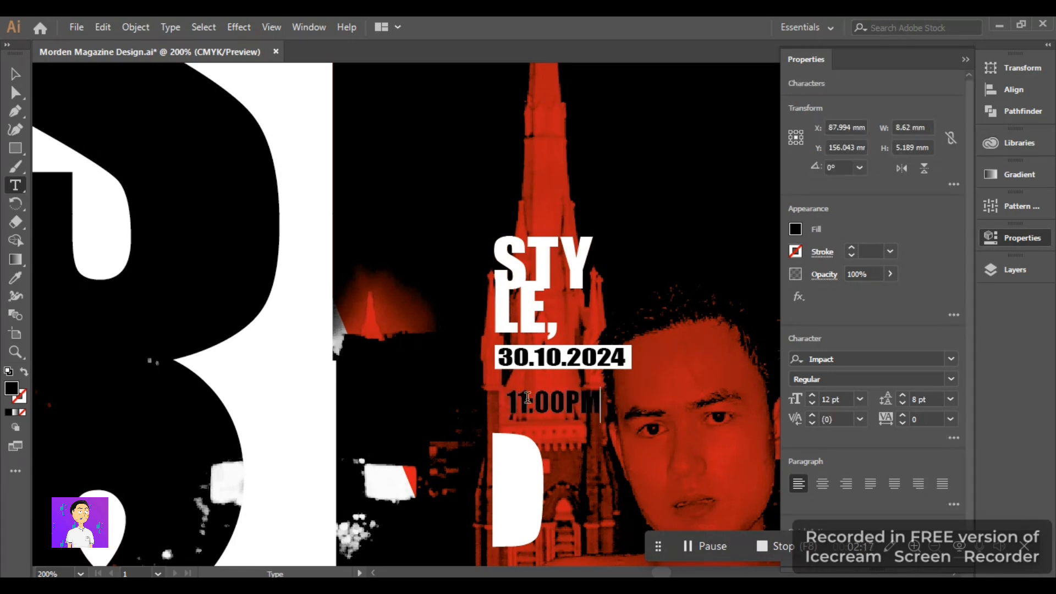
# Fill the "11:00PM" text with white (#FFFFFF) and move it directly under the date bar, aligned with its left edge.
pyautogui.hotkey('ctrl', 'a')
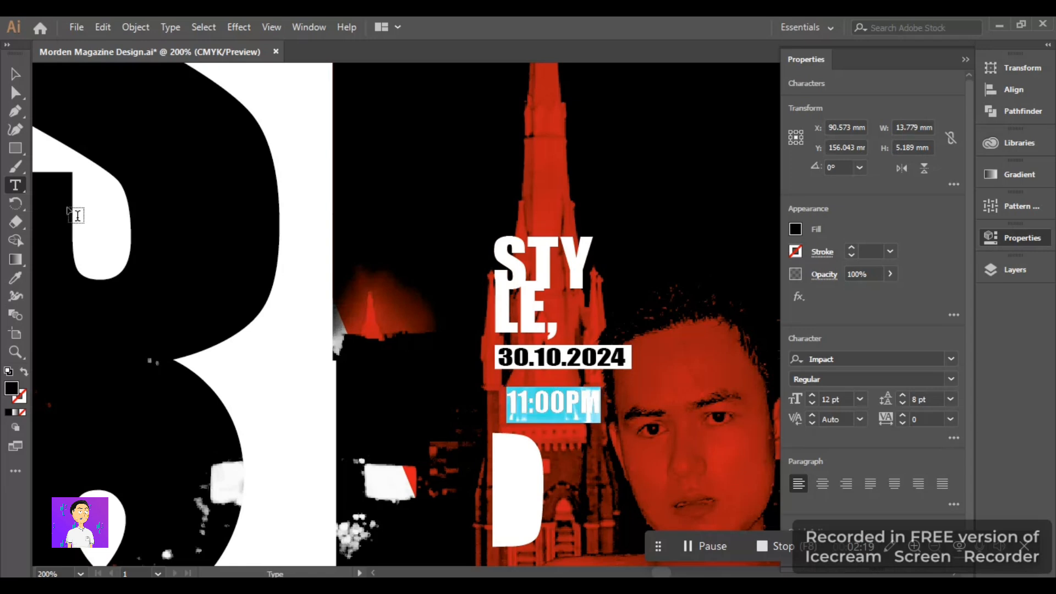
pyautogui.doubleClick(12, 391)
pyautogui.write('ffffff')
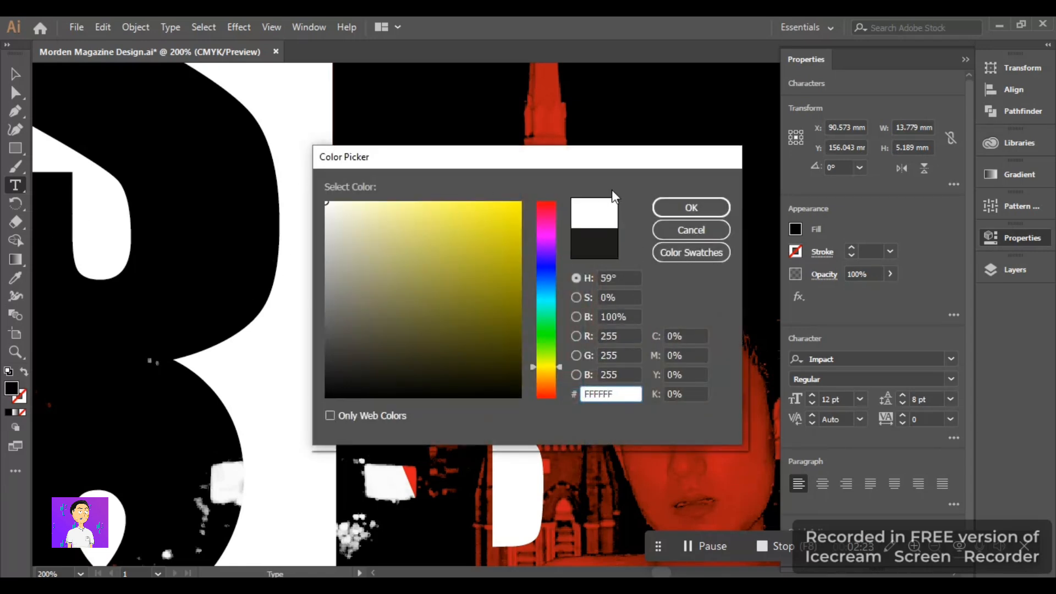
pyautogui.press('Return')
pyautogui.click(15, 73)
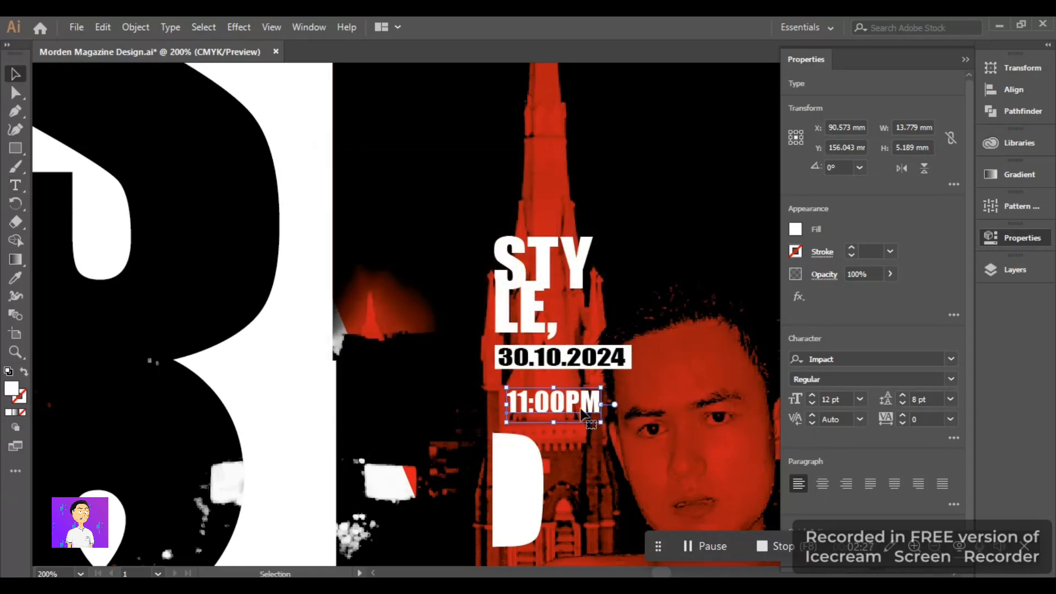
pyautogui.moveTo(583, 414); pyautogui.dragTo(568, 397)
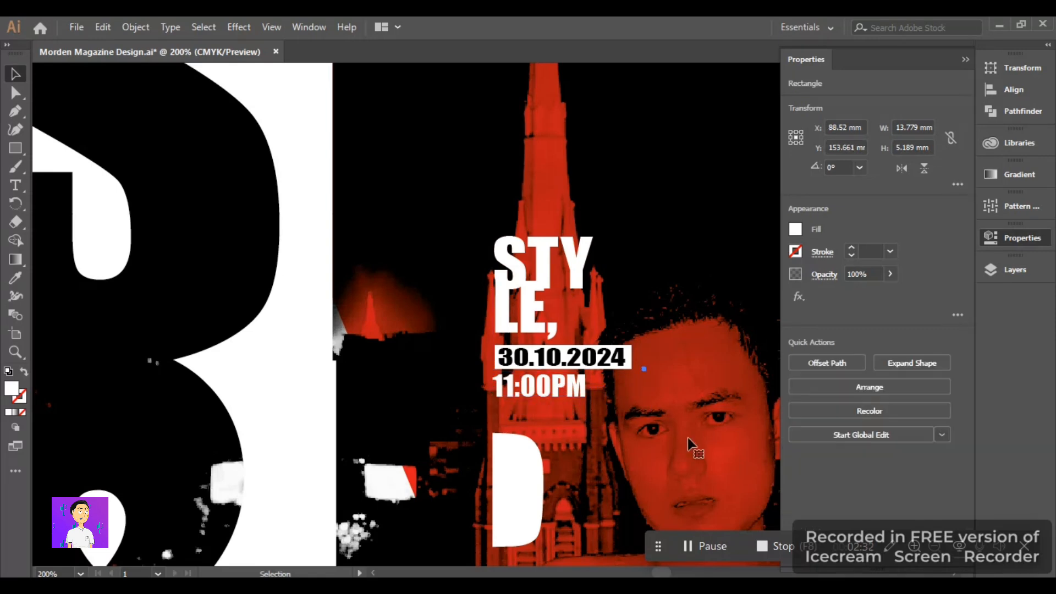
# Add the white point text "BLACK" in 12 pt Impact above the "STYLE," text on the tower.
pyautogui.press('t')
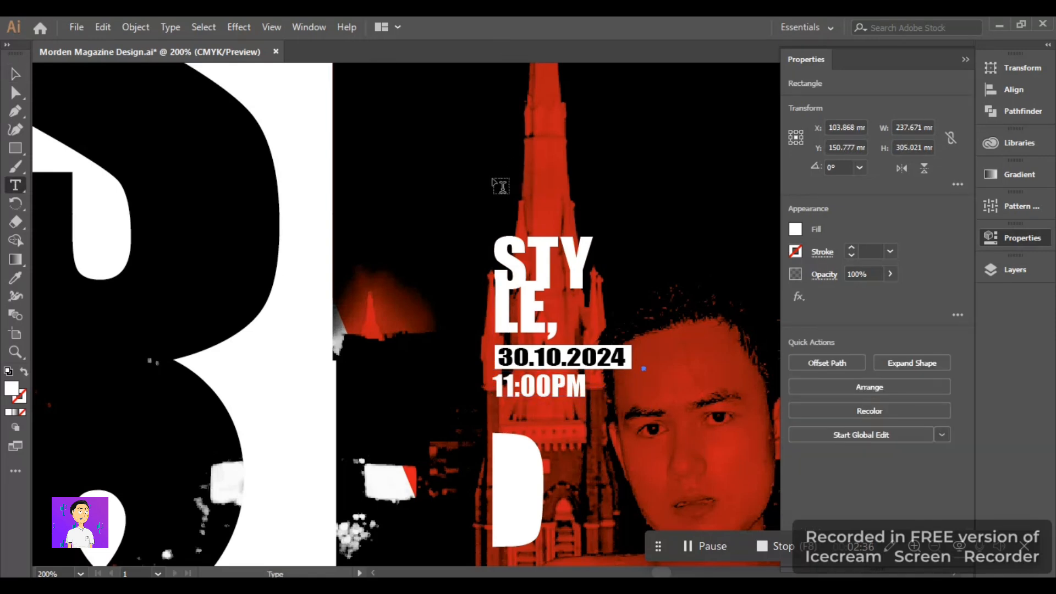
pyautogui.click(500, 186)
pyautogui.doubleClick(11, 392)
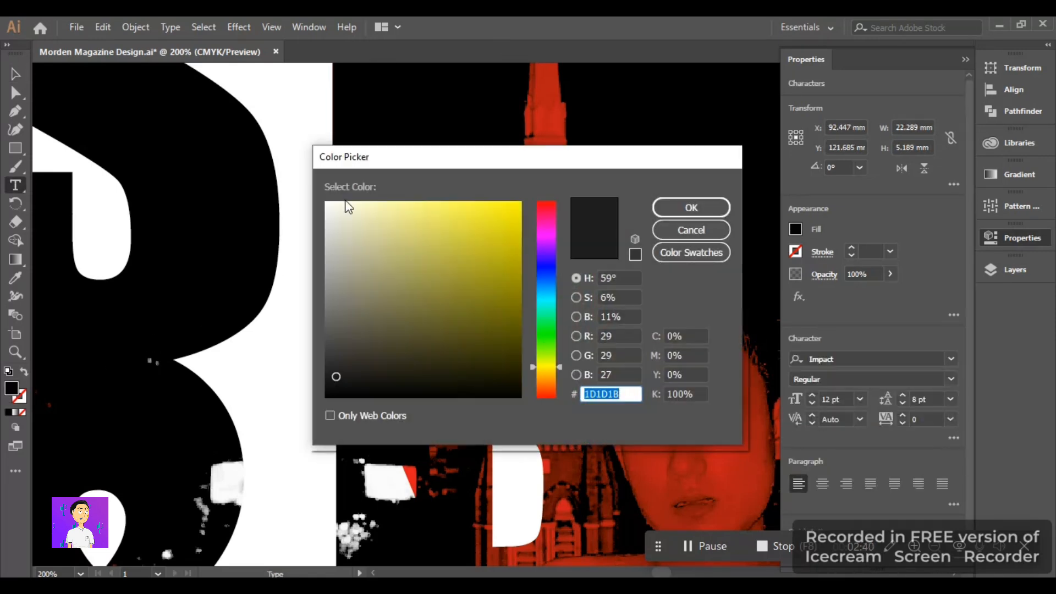
pyautogui.moveTo(346, 207)
pyautogui.mouseDown()
pyautogui.moveTo(338, 217)
pyautogui.moveTo(325, 201)
pyautogui.mouseUp()
pyautogui.click(691, 208)
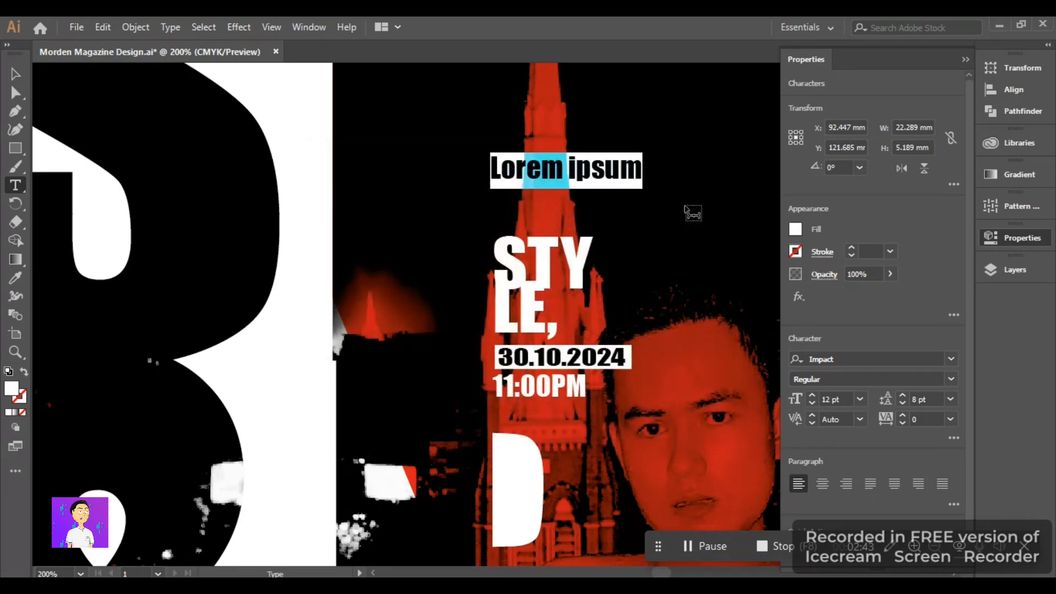
pyautogui.write('BLACK')
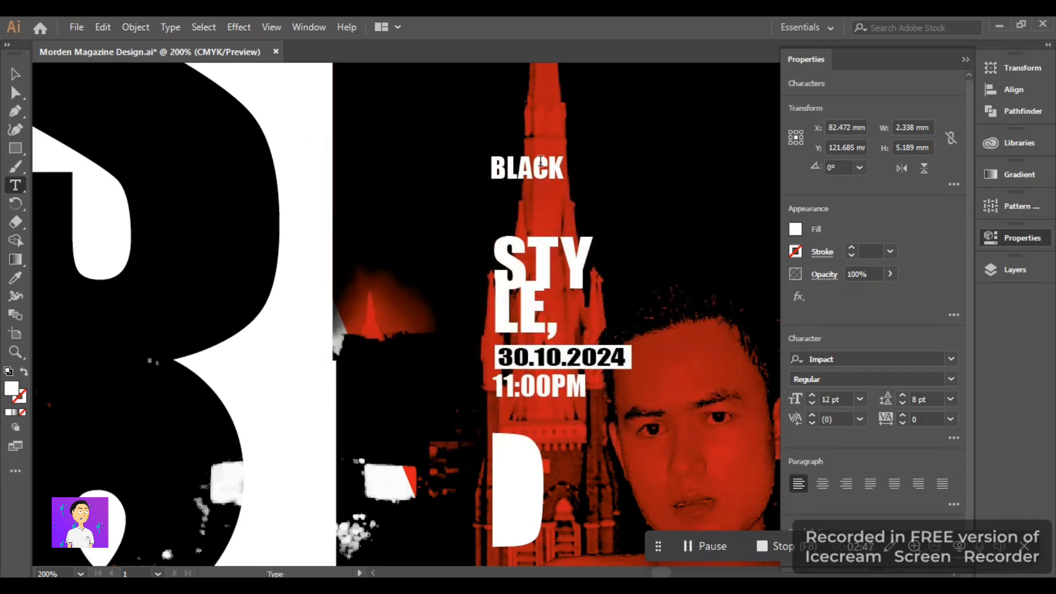
# Set the "BLACK" text in Brush Script MT Italic and enlarge it outward from its upper right corner.
pyautogui.doubleClick(541, 161)
pyautogui.click(951, 359)
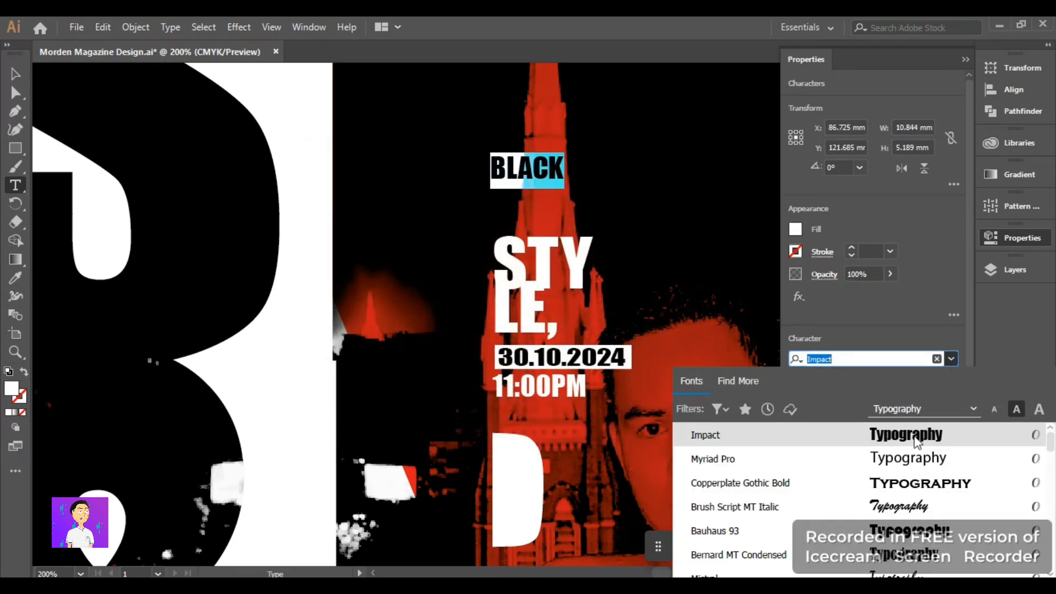
pyautogui.click(770, 502)
pyautogui.click(22, 74)
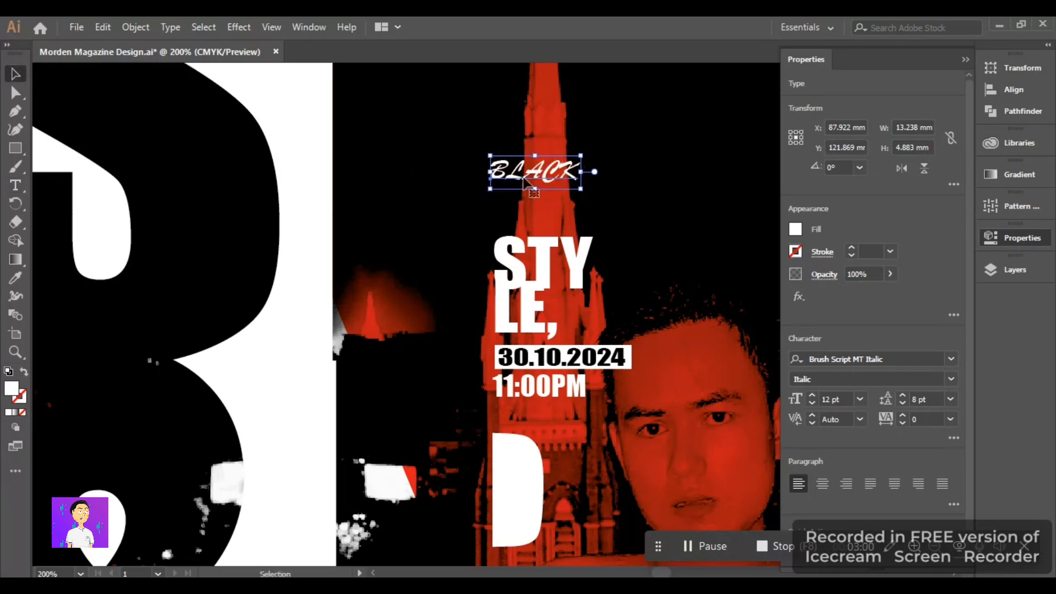
pyautogui.moveTo(489, 190); pyautogui.dragTo(461, 217)
pyautogui.click(626, 200)
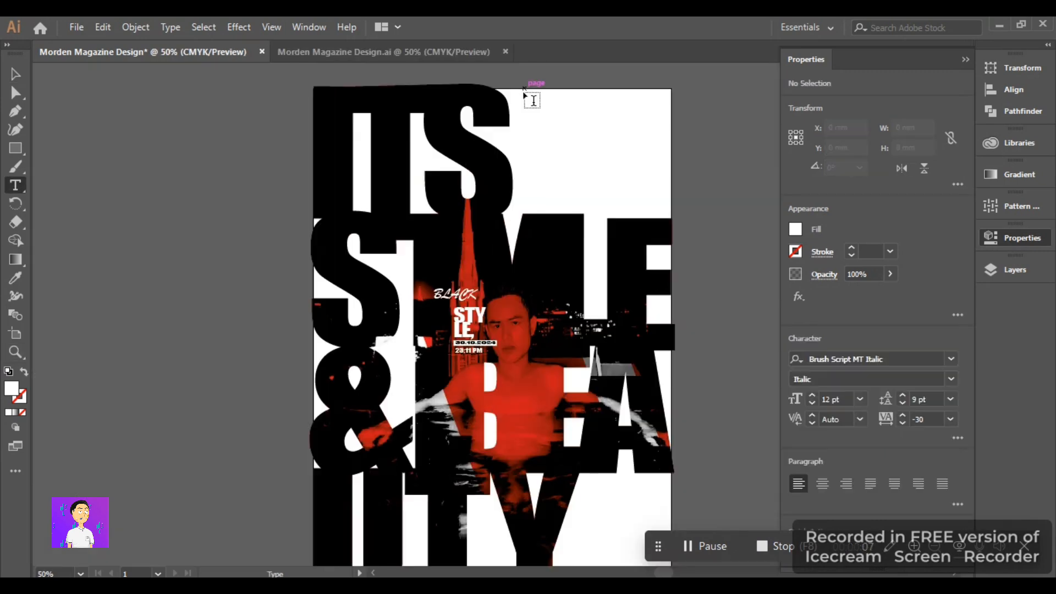
# Create a text area about 79 mm by 65 mm in the blank space beside "ITS" and fill it with the "Welcome to the latest edition of [Magazine Title]" paragraph.
pyautogui.moveTo(521, 97); pyautogui.dragTo(566, 142)
pyautogui.moveTo(657, 201); pyautogui.dragTo(656, 206)
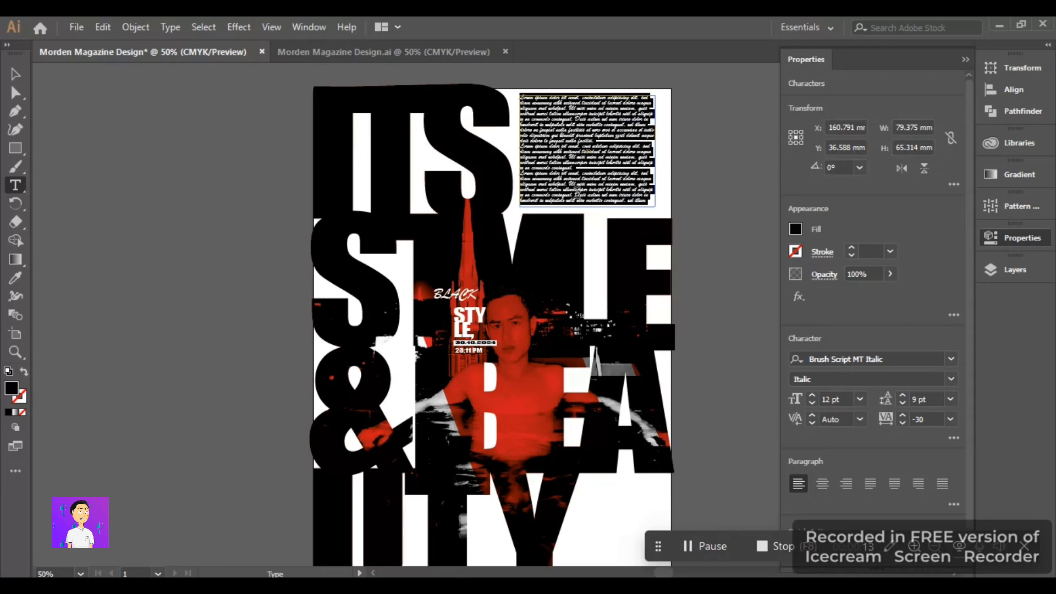
pyautogui.click(559, 117)
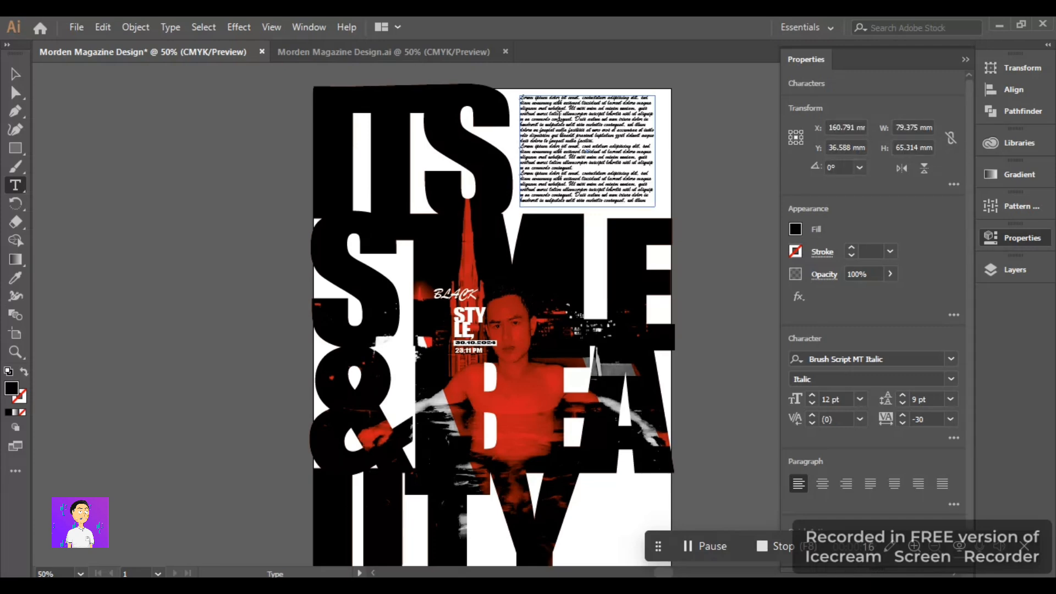
pyautogui.hotkey('ctrl', 'a')
pyautogui.write('WELCOME TO THE LATEST EDITION OF [MAGAZINE TITLE], WHERE FASHION MEETS INSPIRATION! THIS MONTH, WE DELVE DEEP INTO THE EVER-EVOLVING WORLD OF STYLE, SHOWCASING TRENDS THAT EMPOWER AND EXPRESS INDIVIDUALITY. FROM BOLD STREET FASHION TO TIMELESS ELEGANCE, OUR PAGES ARE BRIMMING WITH FRESH IDEAS AND EXPERT INSIGHTS TO ELEVATE YOUR WARDROBE.')
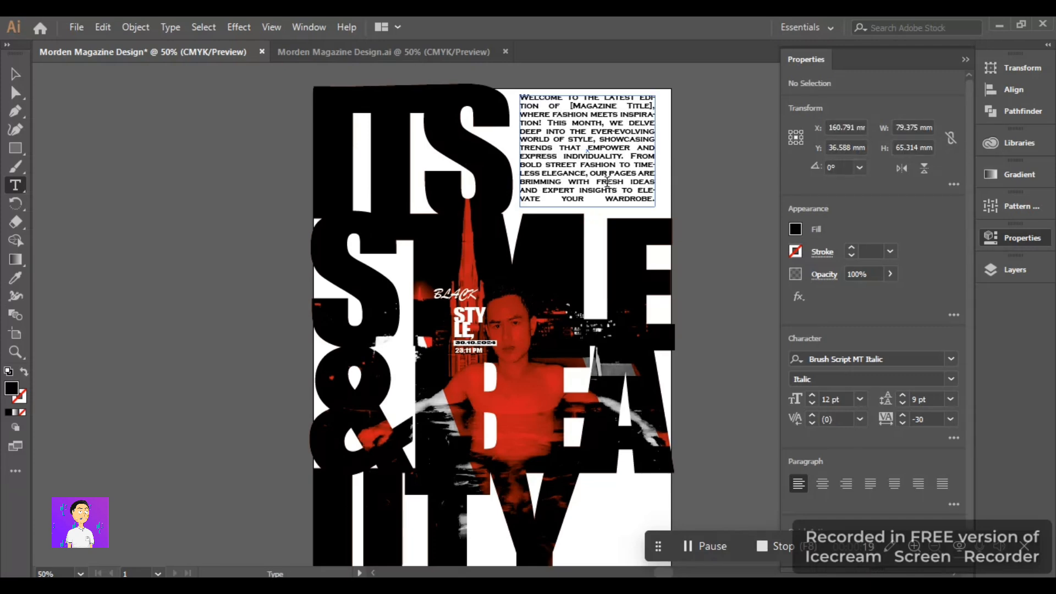
pyautogui.press('Escape')
# Create a text area about 46 mm by 47 mm in the blank space beside the "Y" at the page's lower right.
pyautogui.scroll(-5, 564, 207)
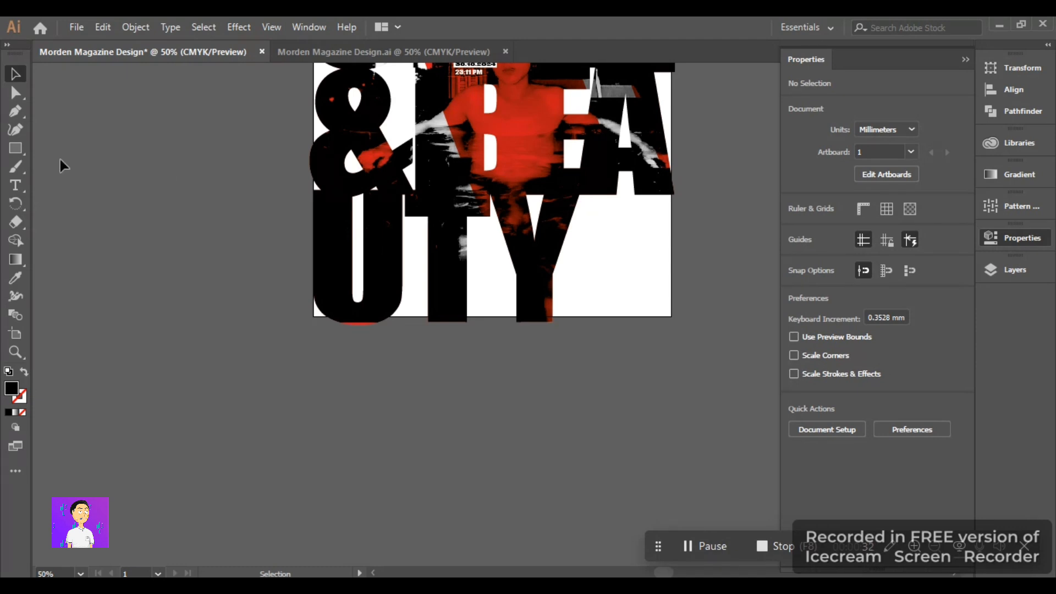
pyautogui.press('t')
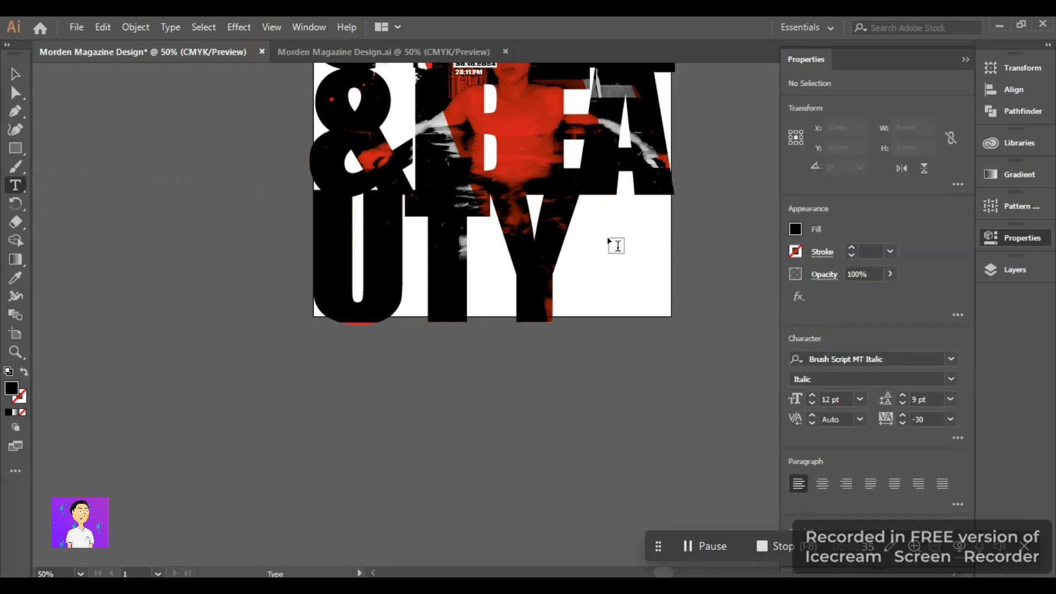
pyautogui.moveTo(586, 202); pyautogui.dragTo(665, 282)
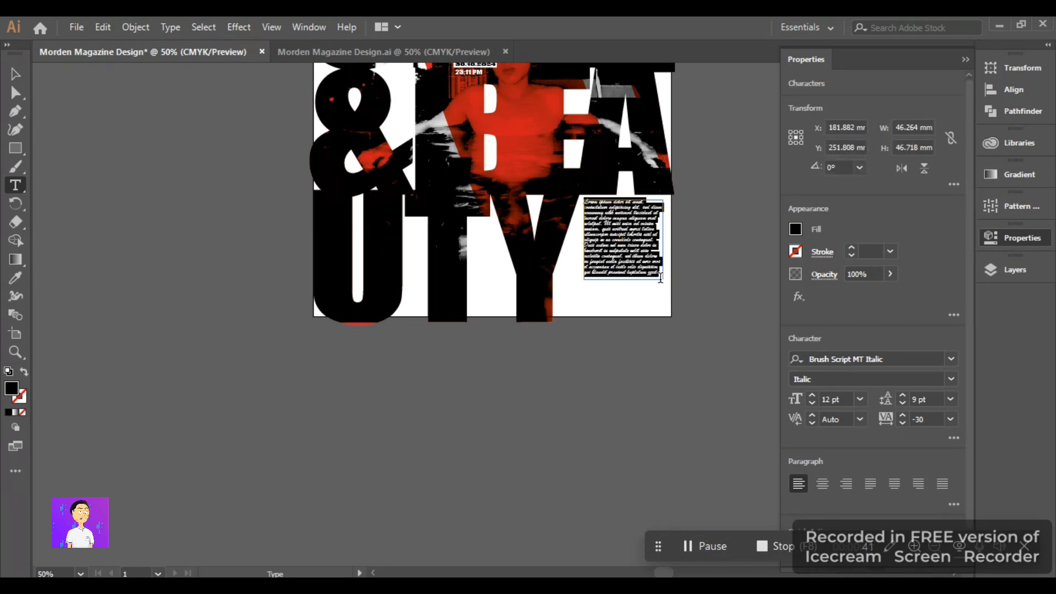
# Reshape the text area by moving its lower left corner outward along the slanted "Y" and raising its lower right corner level with it.
pyautogui.click(15, 94)
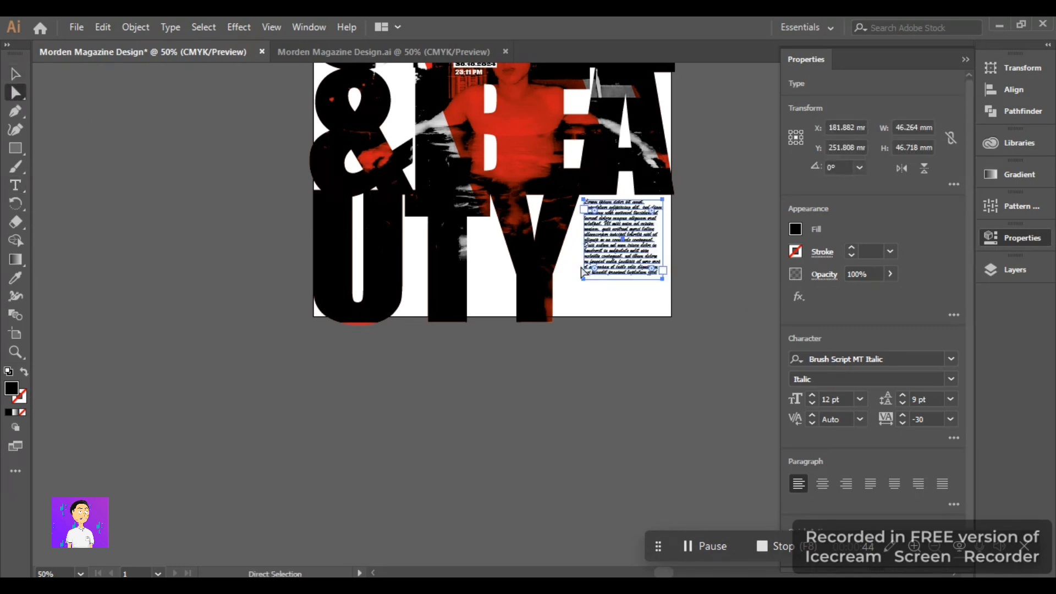
pyautogui.moveTo(584, 279); pyautogui.dragTo(558, 272)
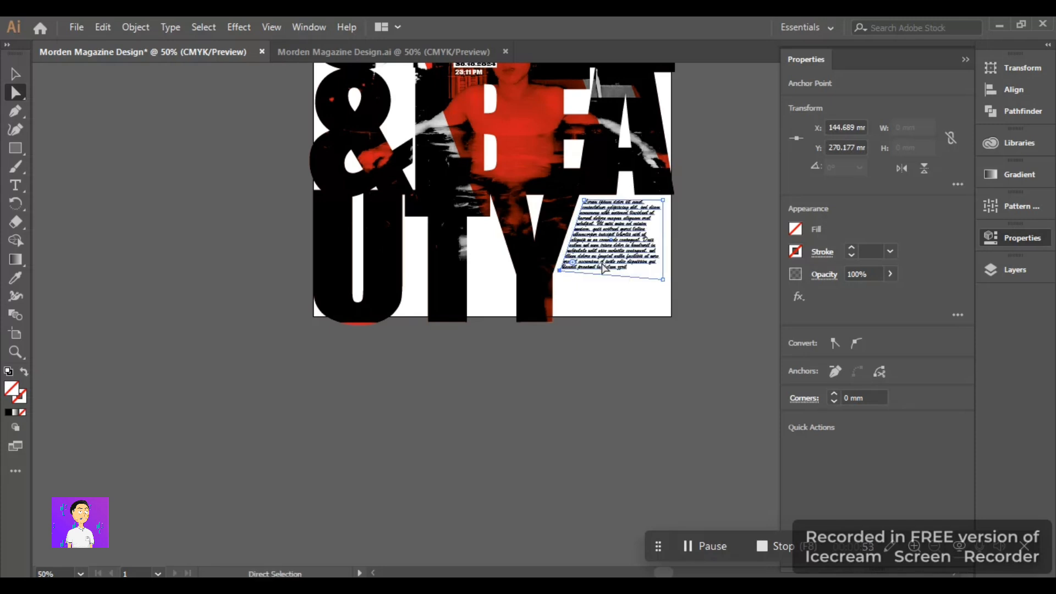
pyautogui.moveTo(664, 281); pyautogui.dragTo(664, 271)
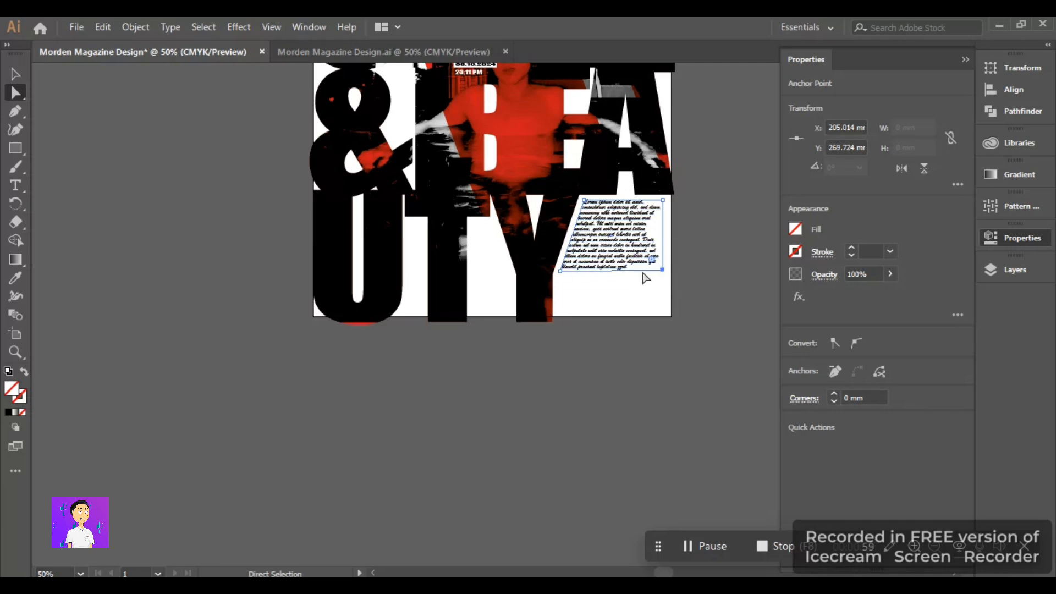
pyautogui.scroll(3, 632, 264)
pyautogui.scroll(2, 626, 249)
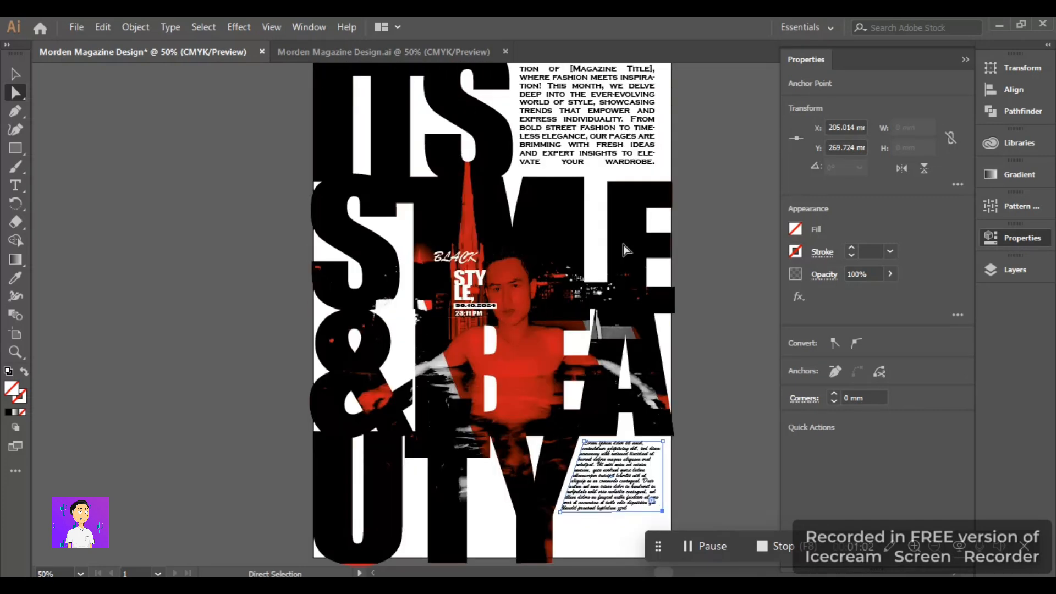
pyautogui.scroll(-3, 626, 249)
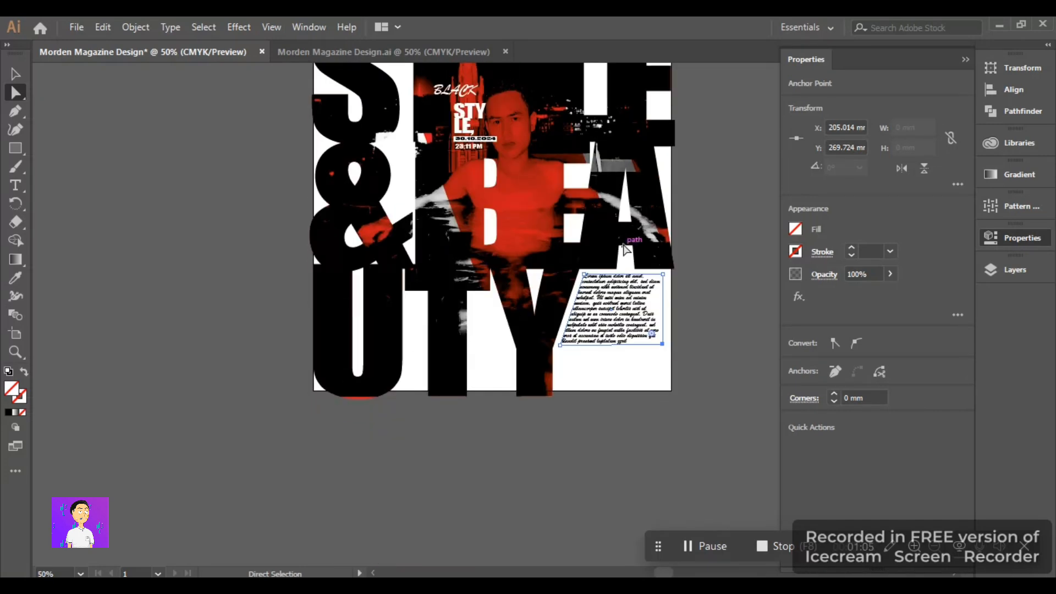
pyautogui.click(640, 391)
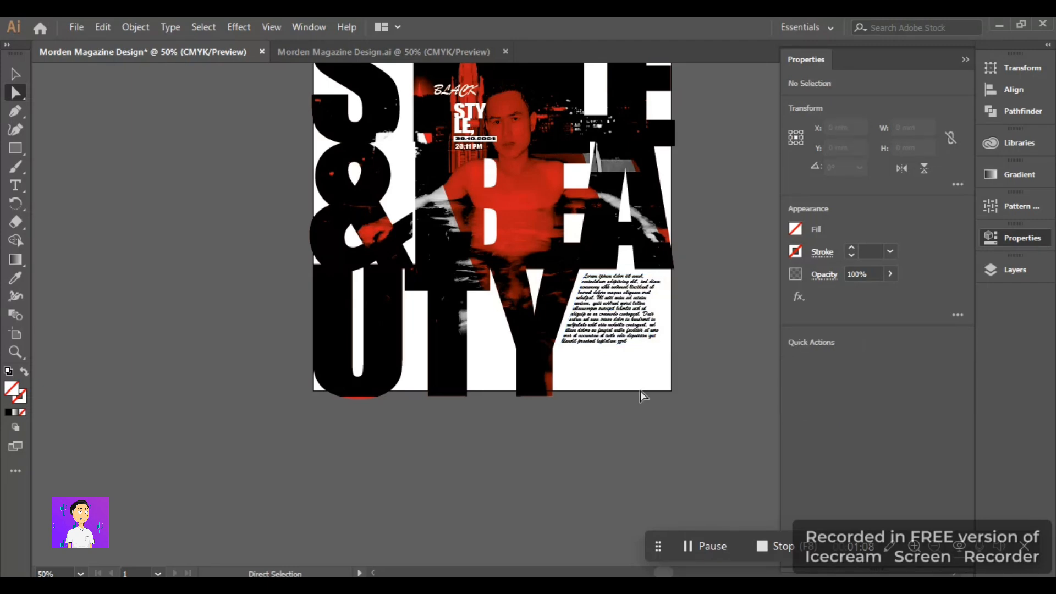
# Replace the placeholder in the slanted text area with the "We also highlight sustainable fashion practices" paragraph in the opening paragraph's lettering style.
pyautogui.click(715, 547)
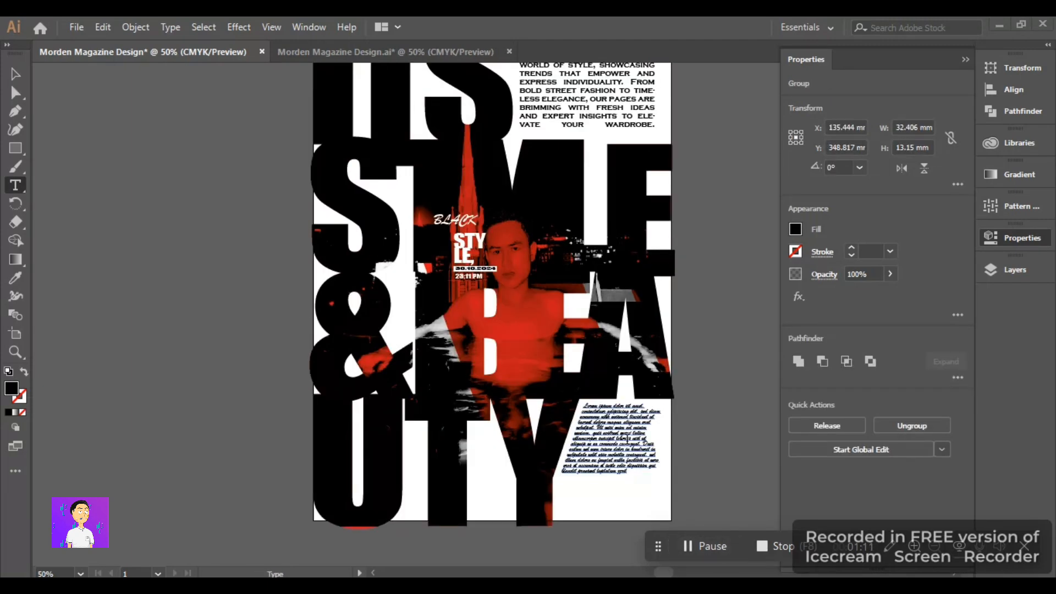
pyautogui.click(585, 450)
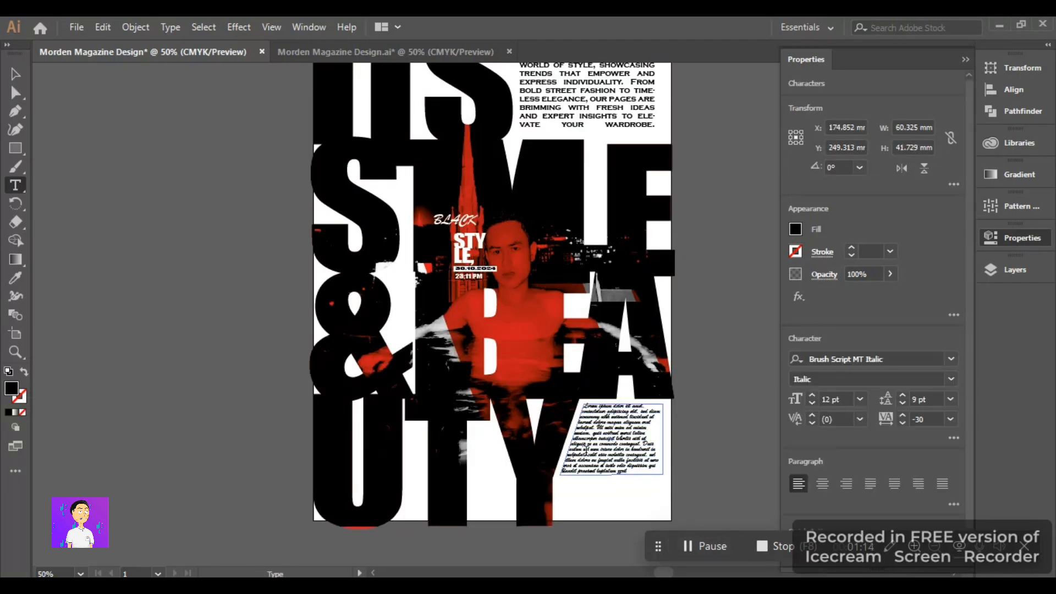
pyautogui.doubleClick(586, 451)
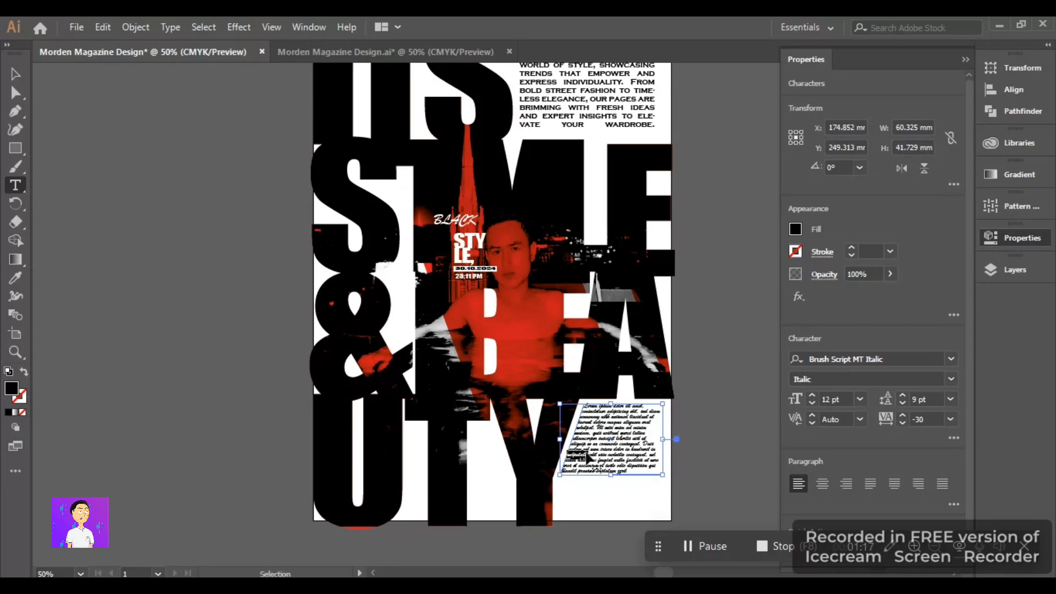
pyautogui.click(700, 552)
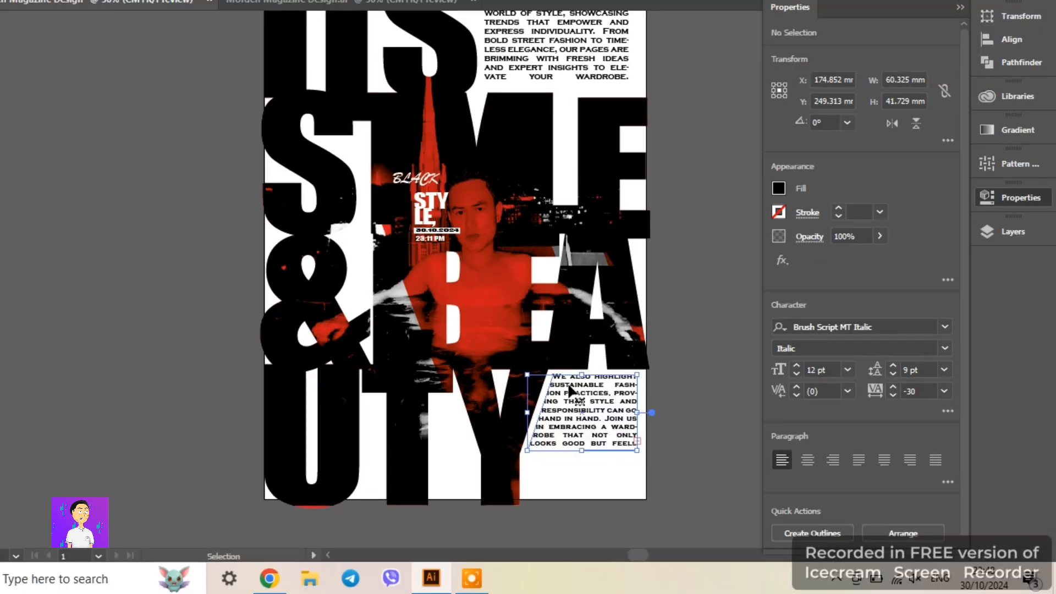
pyautogui.doubleClick(570, 390)
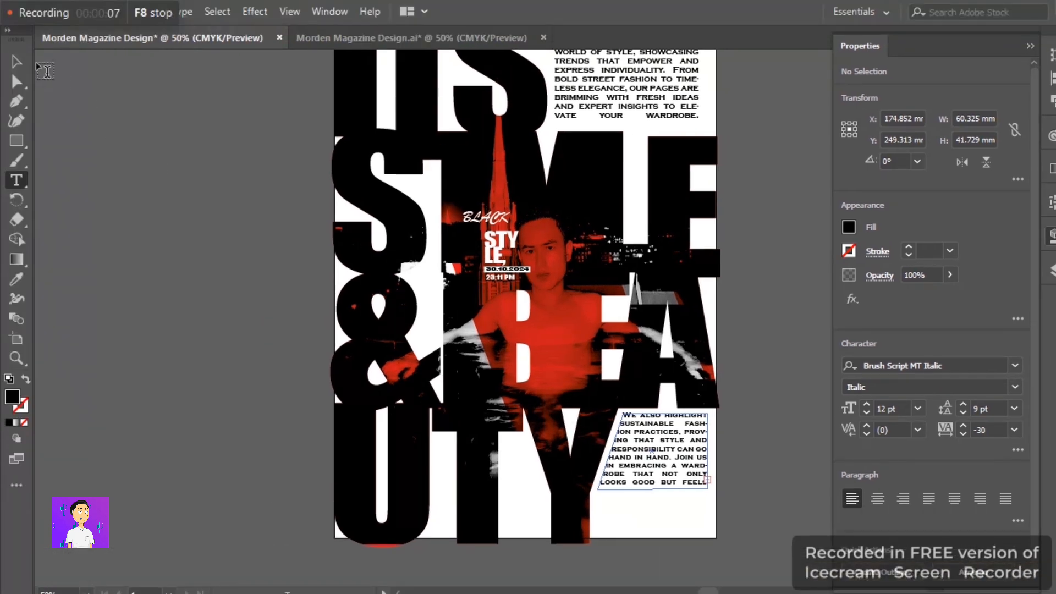
# Move the black "HNZ" logo group from below the artboard to beneath the slanted paragraph, centred on it and about 17 mm high.
pyautogui.click(17, 65)
pyautogui.scroll(-3, 544, 476)
pyautogui.scroll(-2, 544, 477)
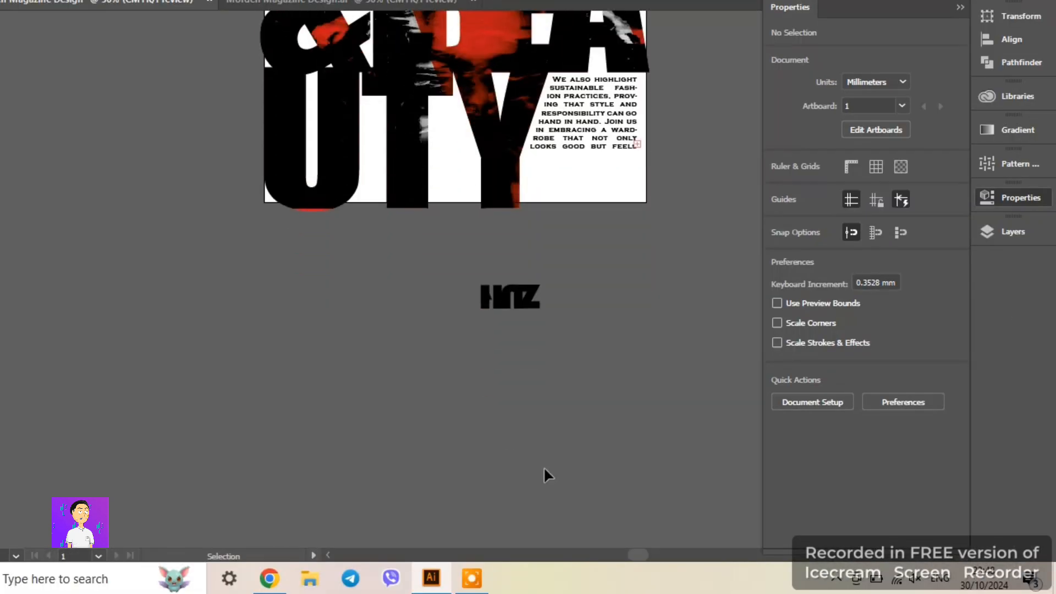
pyautogui.click(522, 290)
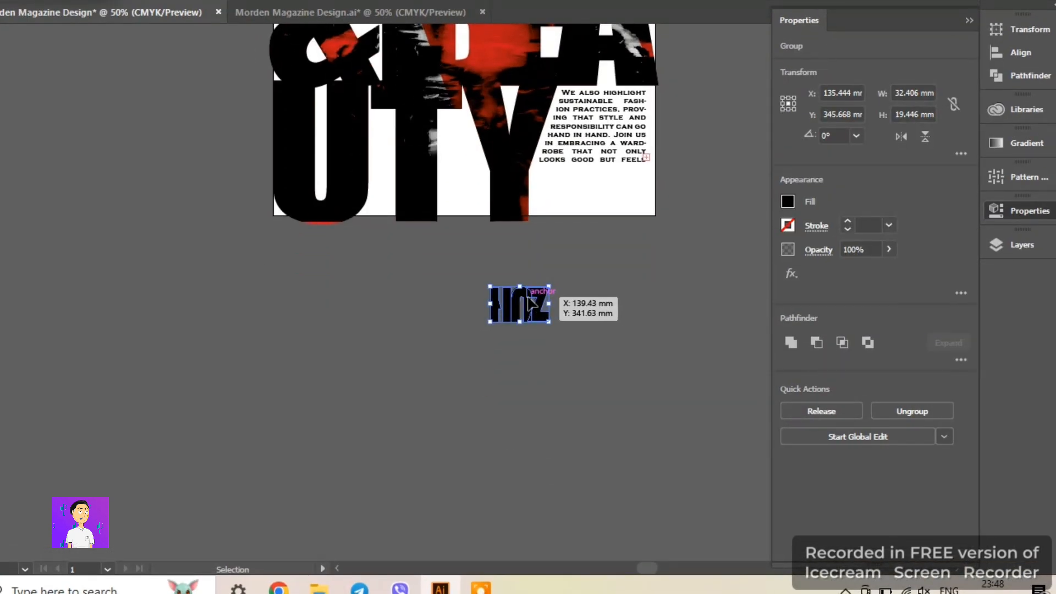
pyautogui.moveTo(529, 303); pyautogui.dragTo(583, 222)
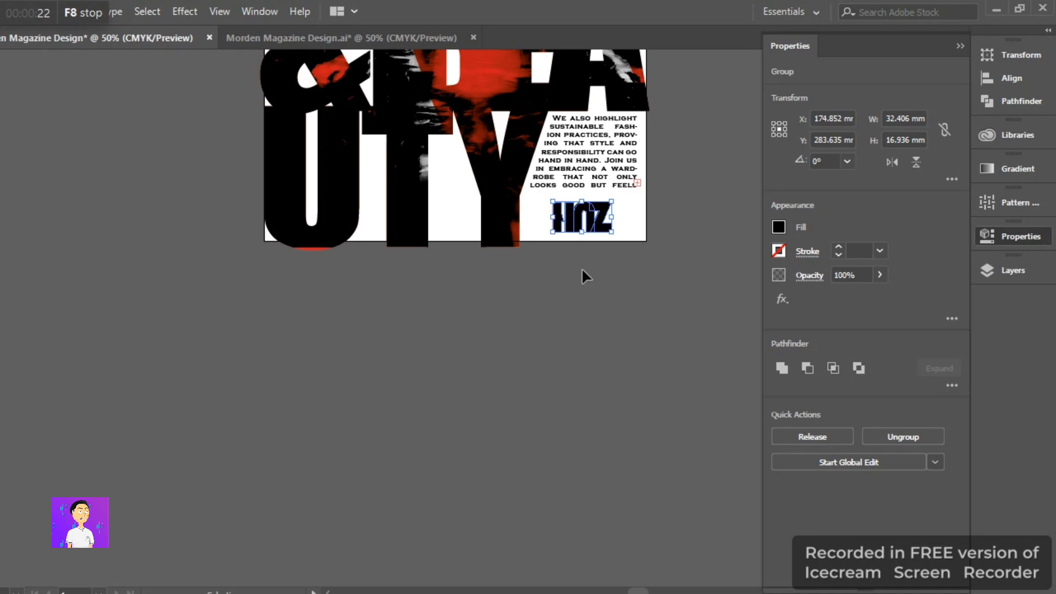
pyautogui.click(582, 268)
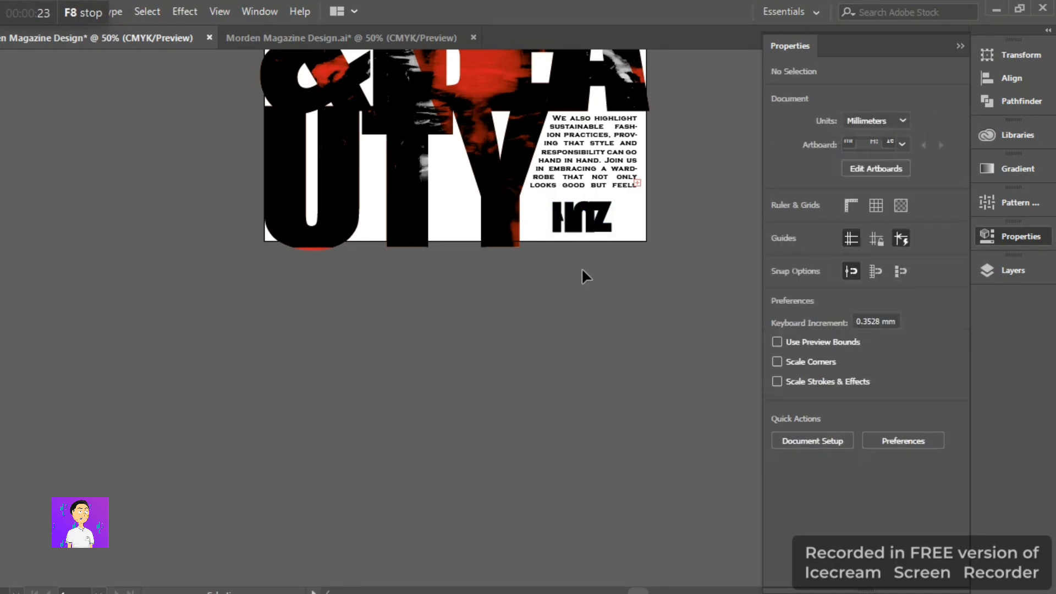
pyautogui.scroll(10, 582, 269)
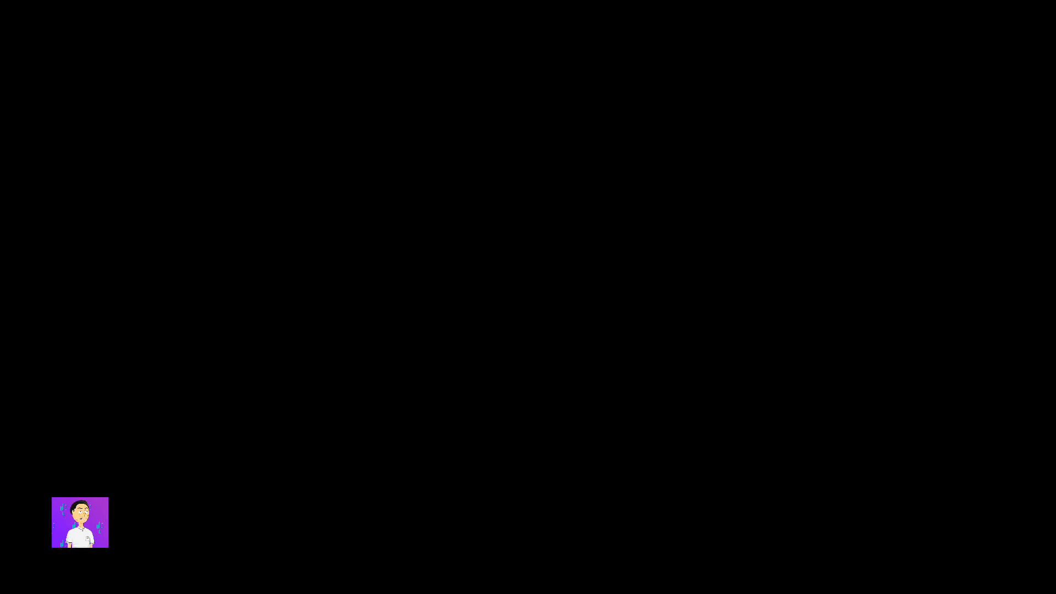